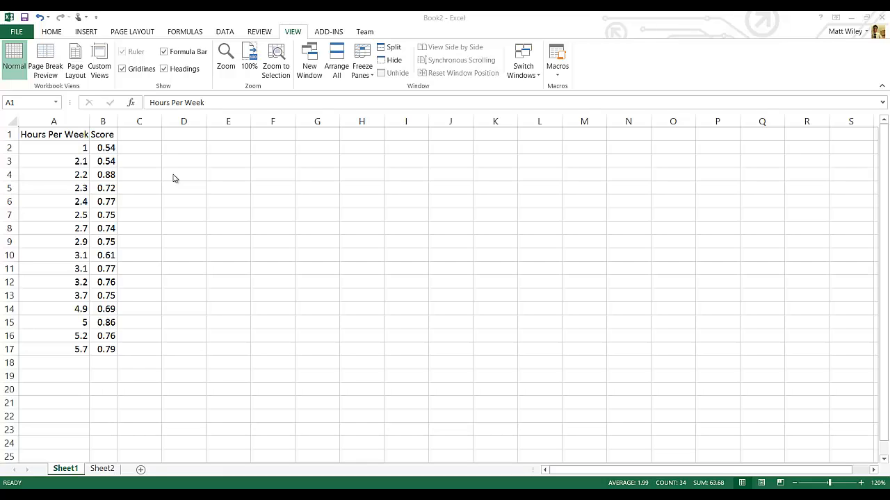
- Open the Regression tool from the Data Analysis tools
{"action": "left_click", "coordinate": [224, 33]}
{"action": "left_click", "coordinate": [225, 33]}
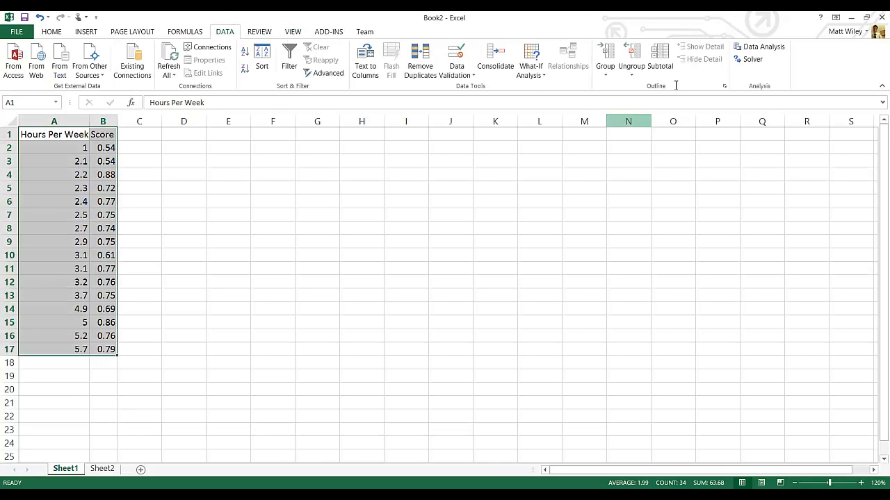
{"action": "left_click", "coordinate": [757, 47]}
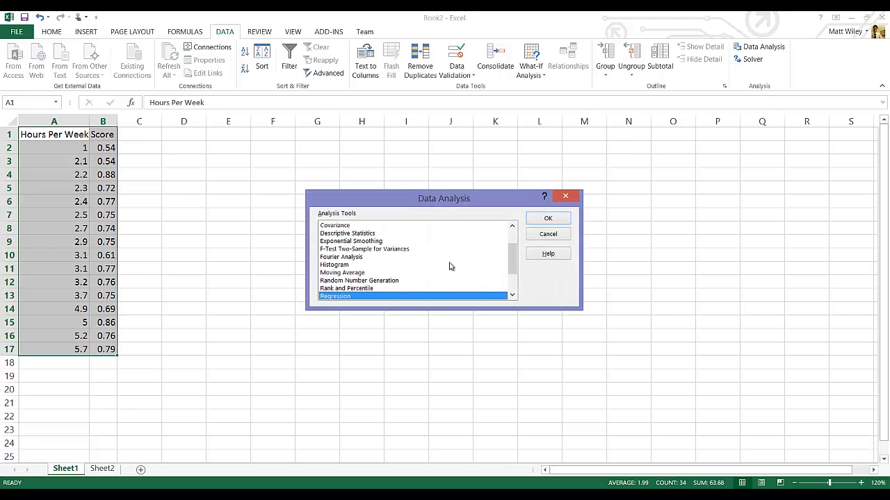
{"action": "left_click", "coordinate": [514, 237]}
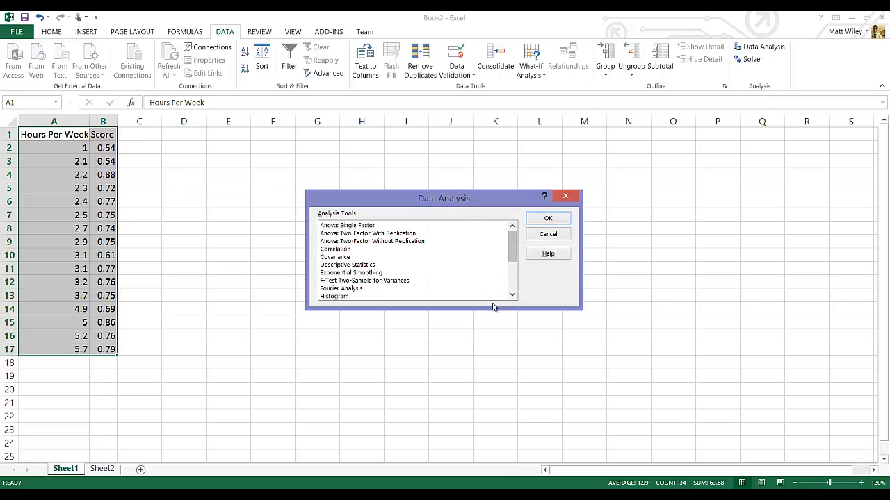
{"action": "left_click", "coordinate": [513, 292]}
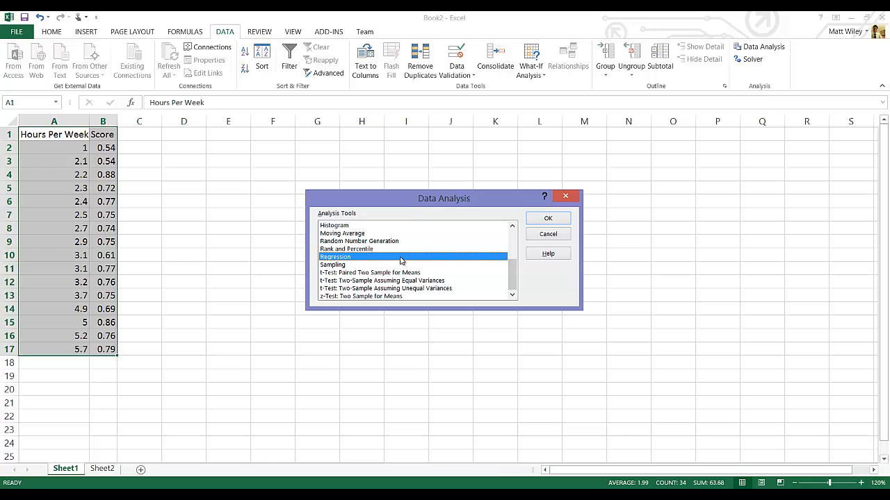
{"action": "left_click", "coordinate": [539, 221]}
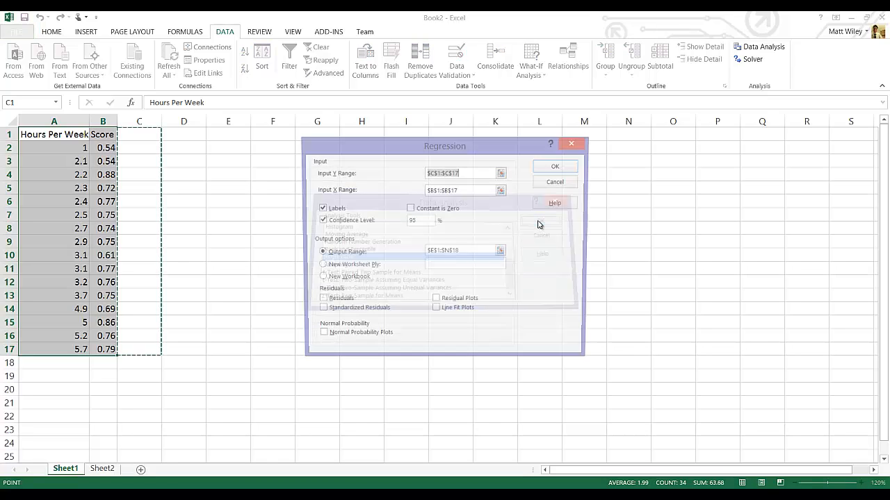
- Set the regression's Y input range to the Score column B1:B17 and the X input range to the Hours Per Week column A1:A17
{"action": "key", "text": "BackSpace"}
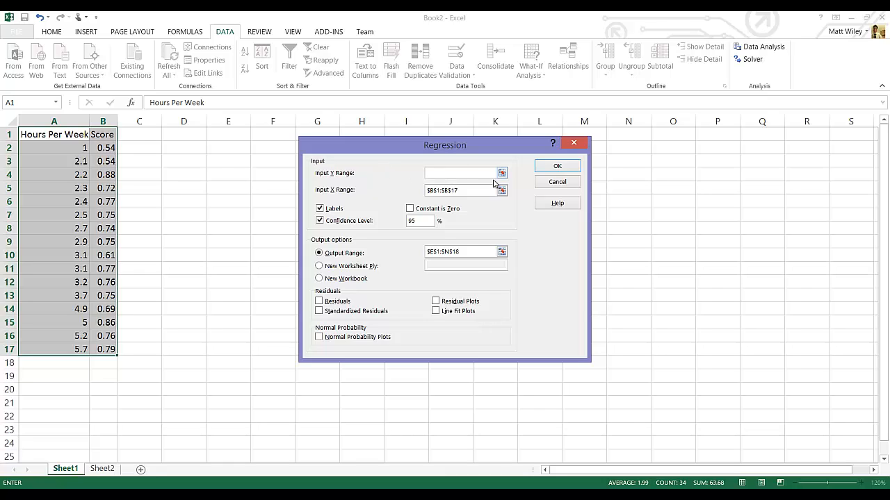
{"action": "left_click_drag", "start_coordinate": [102, 134], "coordinate": [105, 349]}
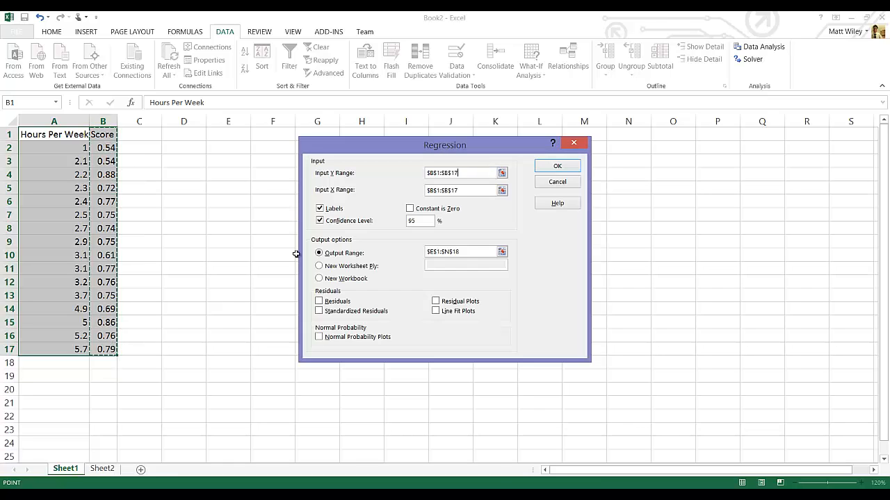
{"action": "left_click", "coordinate": [473, 190]}
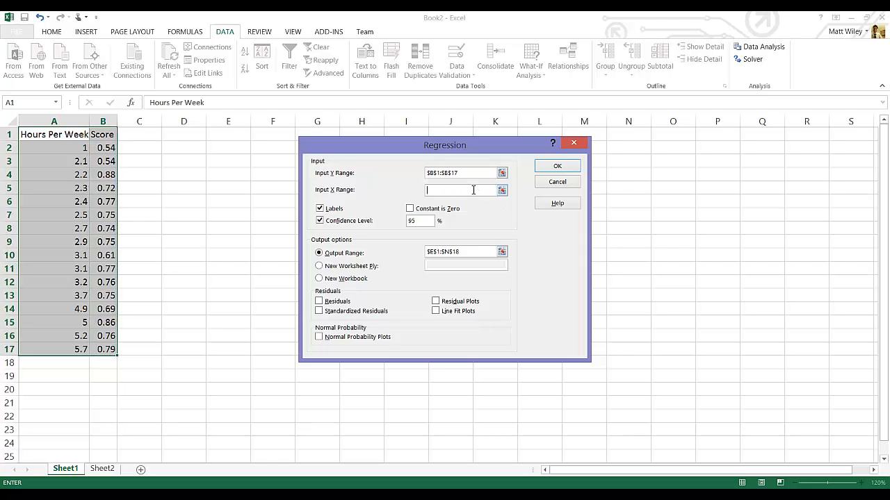
{"action": "left_click_drag", "start_coordinate": [69, 136], "coordinate": [73, 349]}
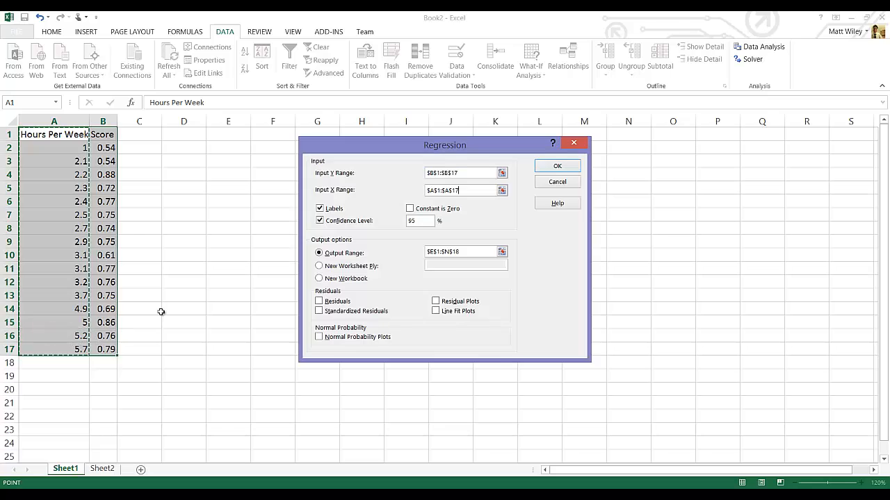
- Switch the regression's Labels and Confidence Level options off and back on, keeping the confidence level at 95%
{"action": "left_click", "coordinate": [321, 210]}
{"action": "left_click", "coordinate": [321, 209]}
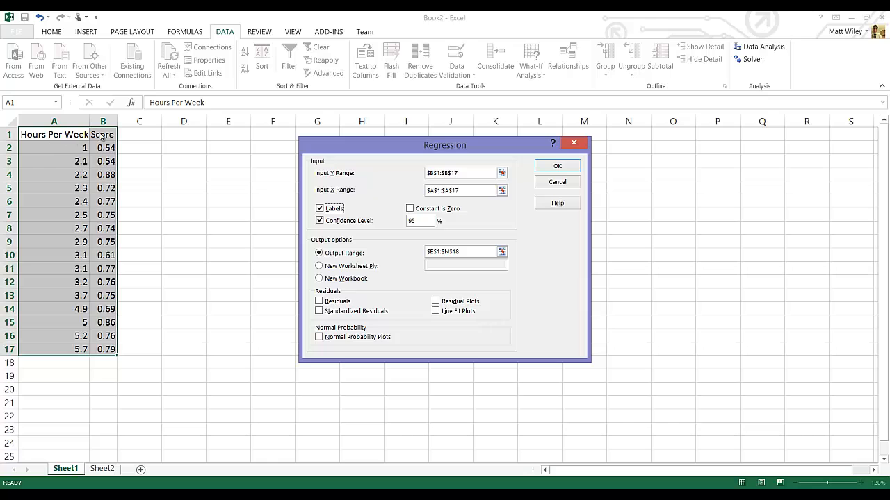
{"action": "left_click", "coordinate": [320, 221]}
{"action": "left_click", "coordinate": [320, 221]}
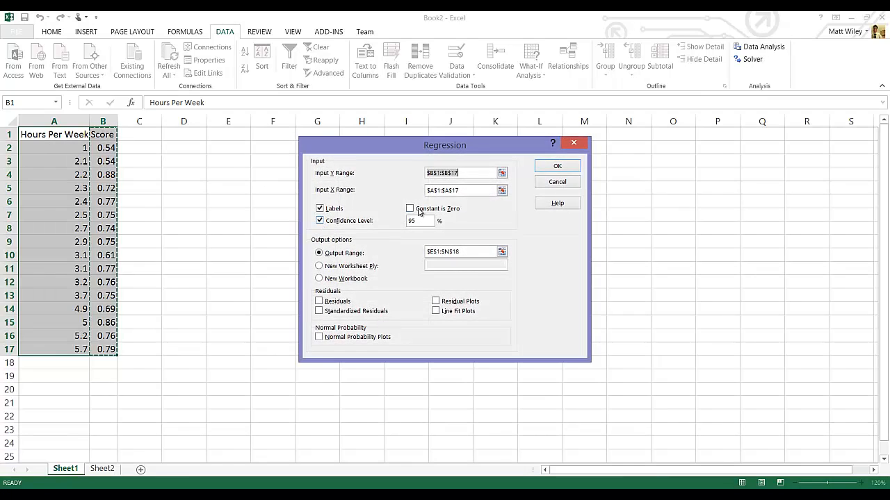
{"action": "left_click", "coordinate": [427, 220]}
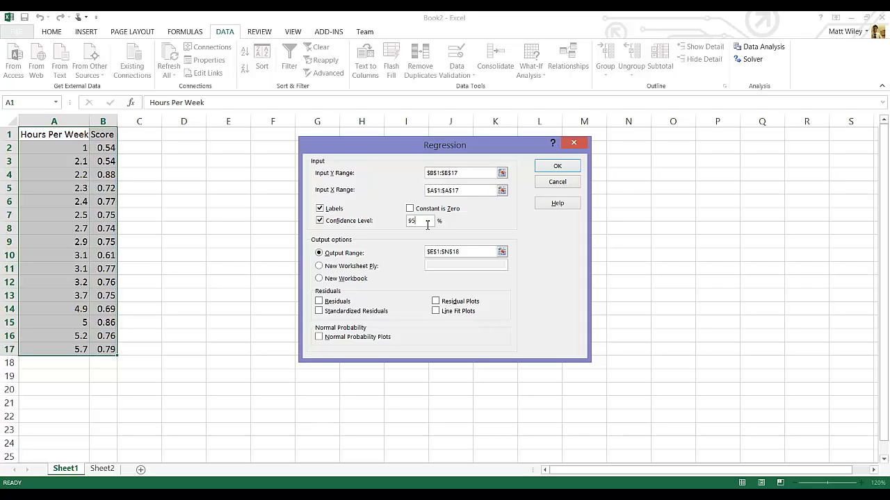
- Set the regression's output range to E1:P22 on the current sheet and run the analysis
{"action": "left_click", "coordinate": [475, 253]}
{"action": "key", "text": "BackSpace"}
{"action": "key", "text": "BackSpace"}
{"action": "key", "text": "BackSpace"}
{"action": "key", "text": "BackSpace"}
{"action": "key", "text": "BackSpace"}
{"action": "key", "text": "BackSpace"}
{"action": "key", "text": "BackSpace"}
{"action": "key", "text": "BackSpace"}
{"action": "key", "text": "BackSpace"}
{"action": "key", "text": "BackSpace"}
{"action": "left_click_drag", "start_coordinate": [234, 133], "coordinate": [728, 421]}
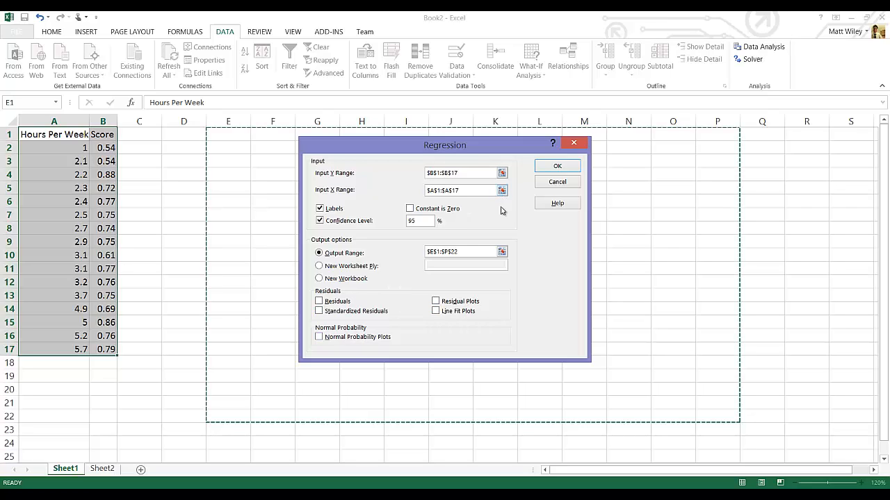
{"action": "left_click", "coordinate": [569, 168]}
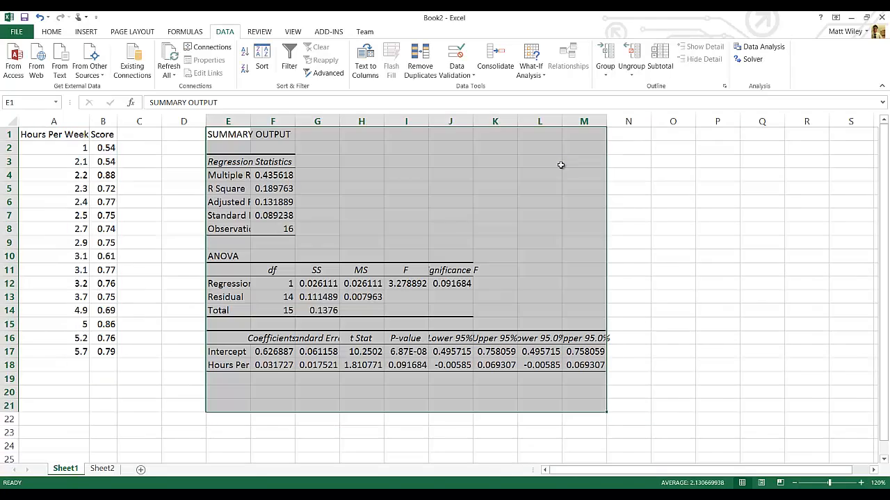
- Fit the widths of columns E through M to the regression output so all labels and values fit
{"action": "left_click_drag", "start_coordinate": [250, 121], "coordinate": [355, 126]}
{"action": "double_click", "coordinate": [340, 122]}
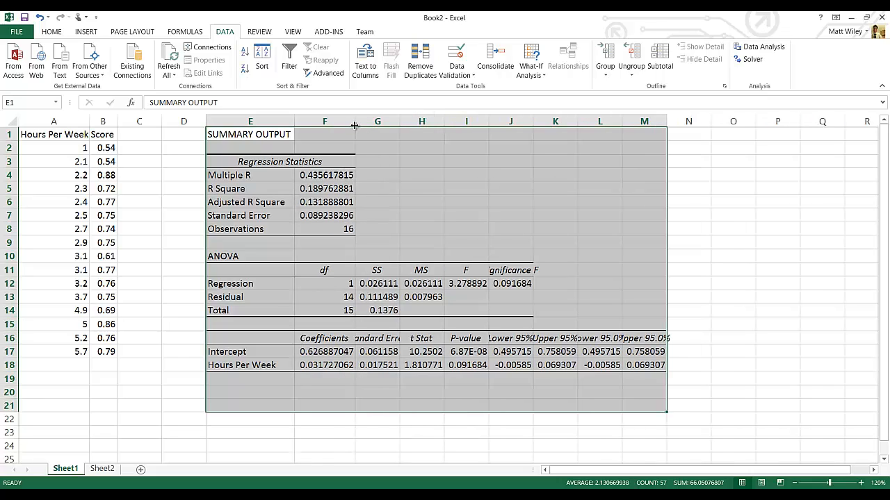
{"action": "double_click", "coordinate": [400, 122]}
{"action": "left_click_drag", "start_coordinate": [469, 122], "coordinate": [469, 122]}
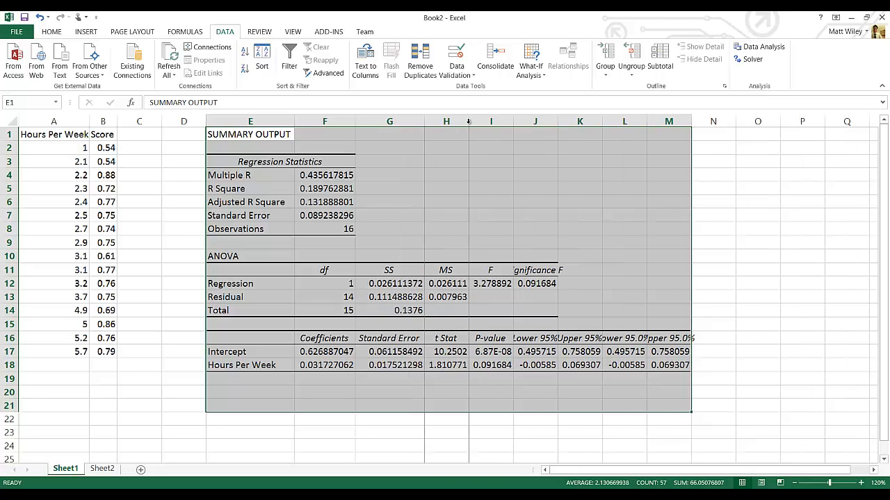
{"action": "double_click", "coordinate": [468, 122]}
{"action": "double_click", "coordinate": [529, 121]}
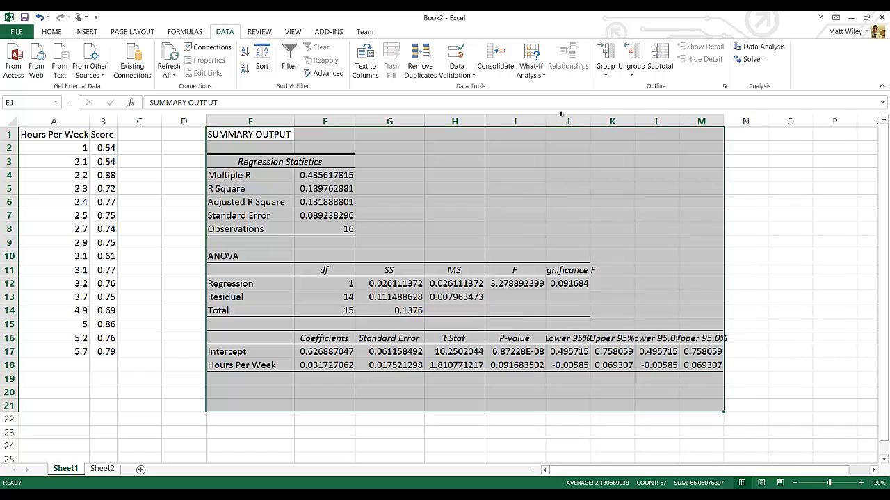
{"action": "double_click", "coordinate": [591, 122]}
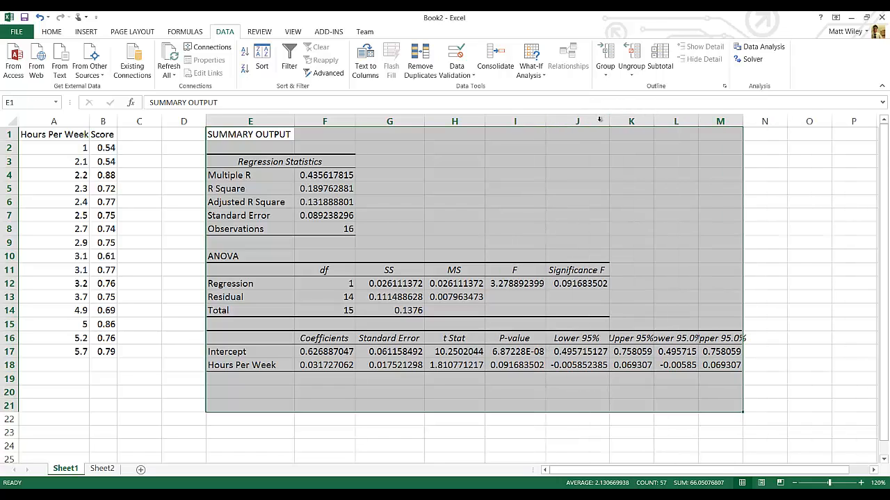
{"action": "double_click", "coordinate": [654, 122]}
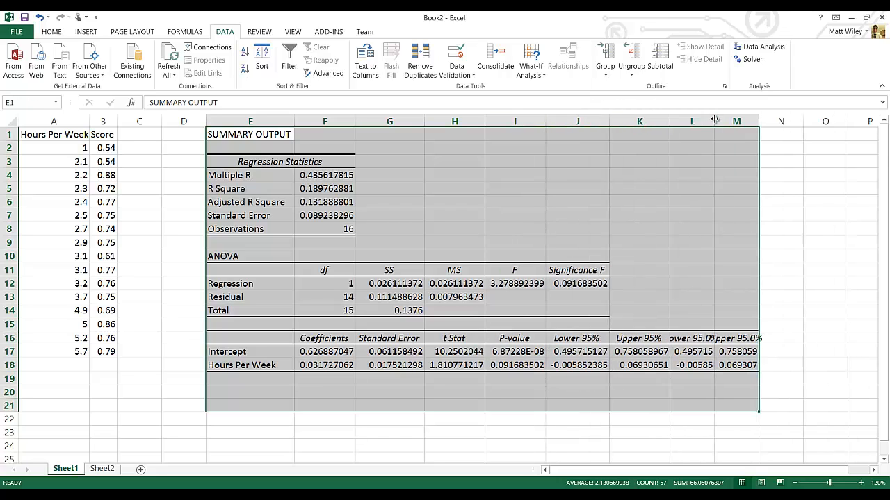
{"action": "double_click", "coordinate": [713, 122]}
{"action": "double_click", "coordinate": [778, 122]}
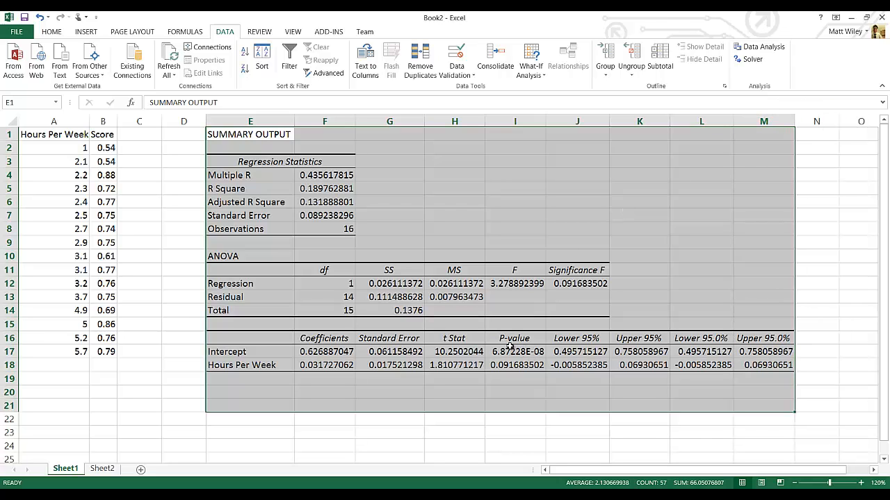
- Format the intercept's P-value in I17 as a Number with nine decimal places
{"action": "left_click", "coordinate": [508, 353]}
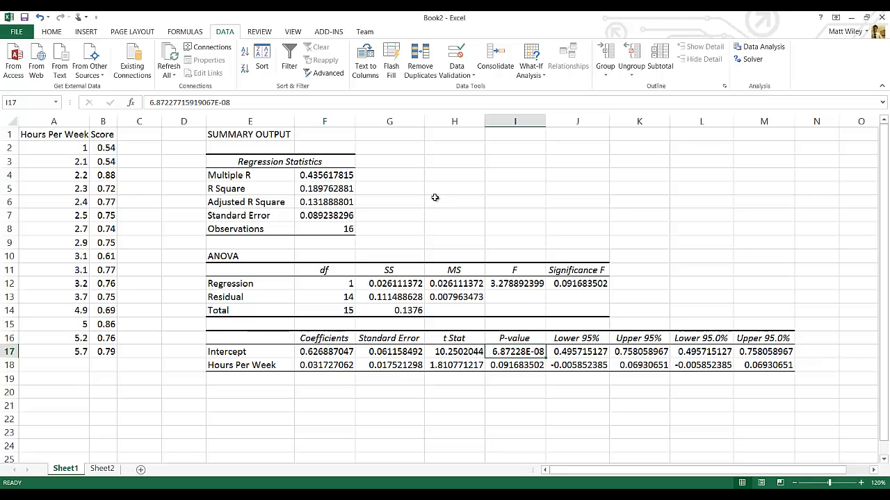
{"action": "left_click", "coordinate": [52, 32]}
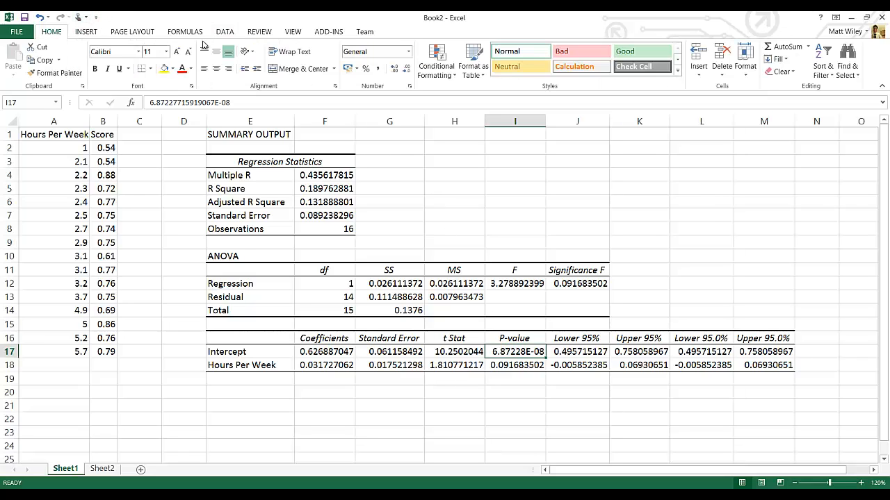
{"action": "left_click", "coordinate": [408, 52]}
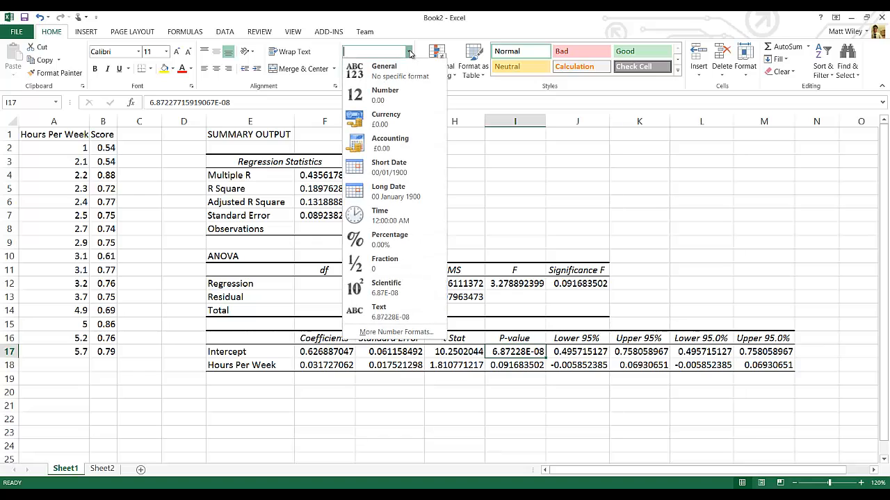
{"action": "left_click", "coordinate": [402, 97]}
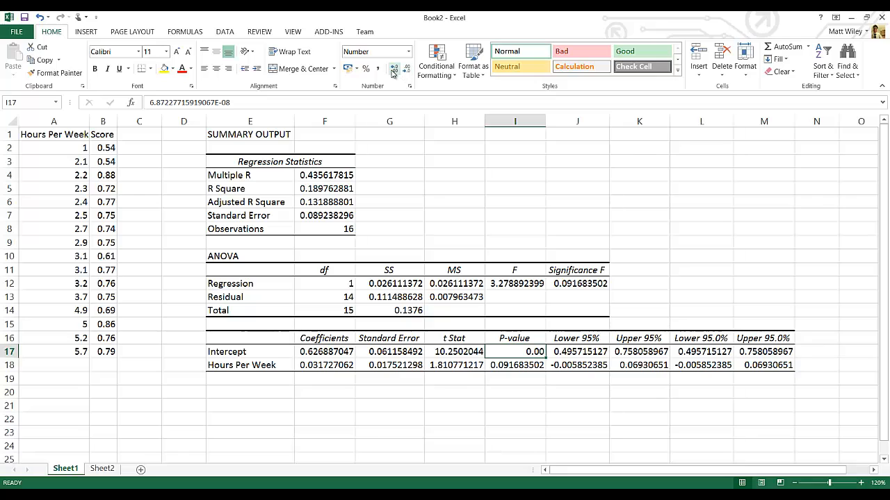
{"action": "left_click", "coordinate": [394, 69]}
{"action": "left_click", "coordinate": [393, 70]}
{"action": "left_click", "coordinate": [394, 70]}
{"action": "left_click", "coordinate": [393, 70]}
{"action": "left_click", "coordinate": [393, 69]}
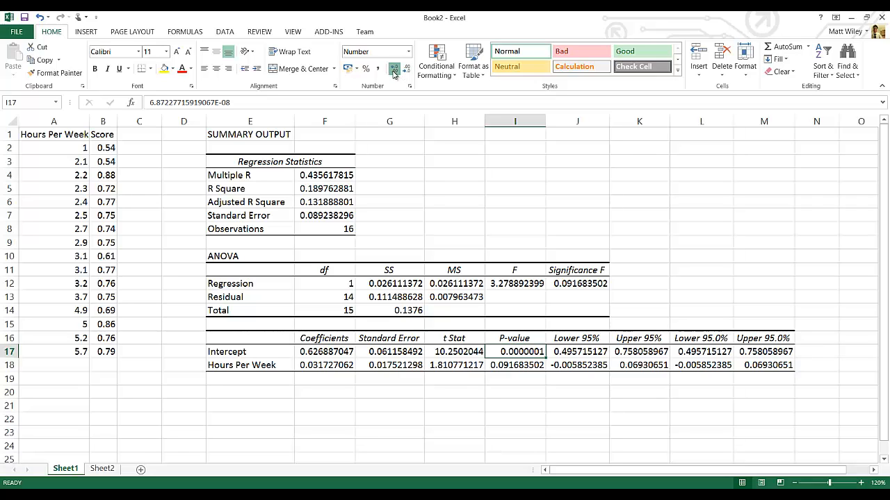
{"action": "left_click", "coordinate": [393, 70]}
{"action": "left_click", "coordinate": [393, 70]}
- Reduce the Intercept and Hours Per Week coefficients in F17:F18 to two decimal places
{"action": "left_click", "coordinate": [312, 369]}
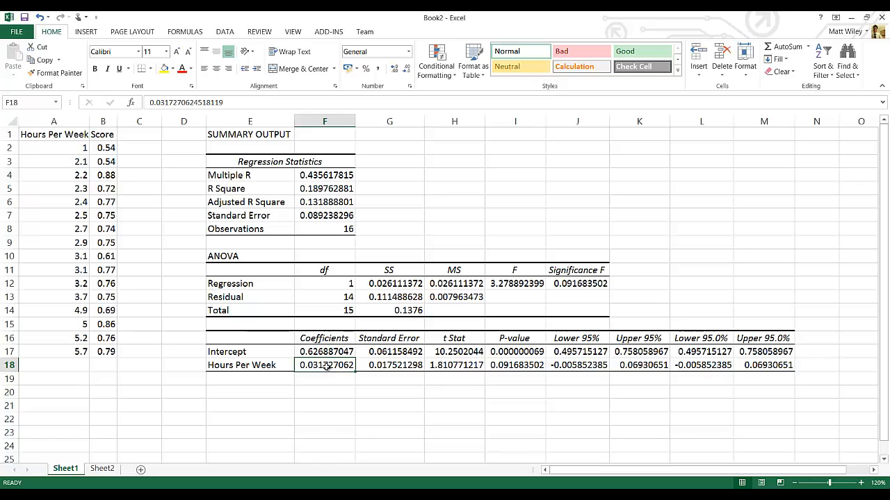
{"action": "left_click", "coordinate": [322, 353]}
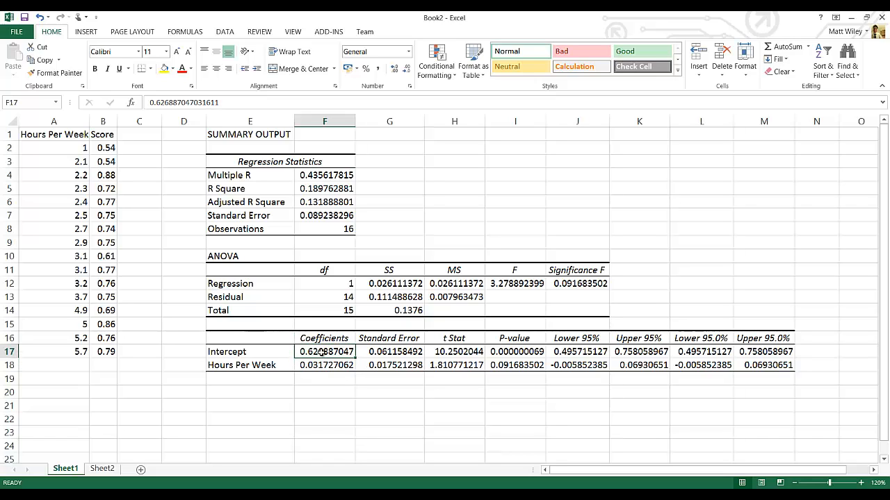
{"action": "left_click_drag", "start_coordinate": [321, 353], "coordinate": [323, 365]}
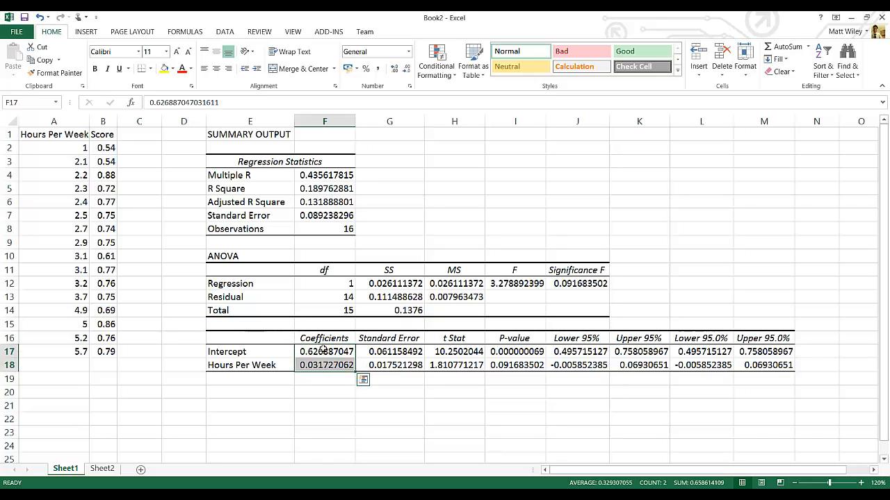
{"action": "left_click", "coordinate": [323, 351]}
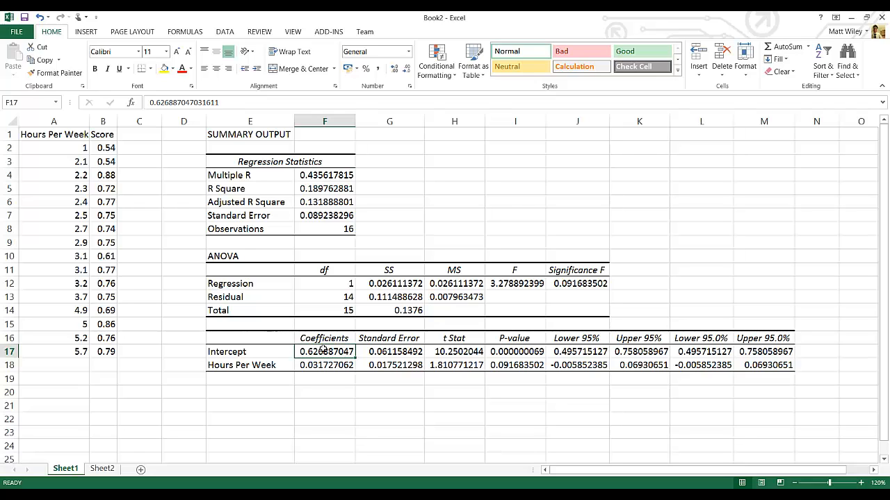
{"action": "left_click_drag", "start_coordinate": [323, 352], "coordinate": [323, 365]}
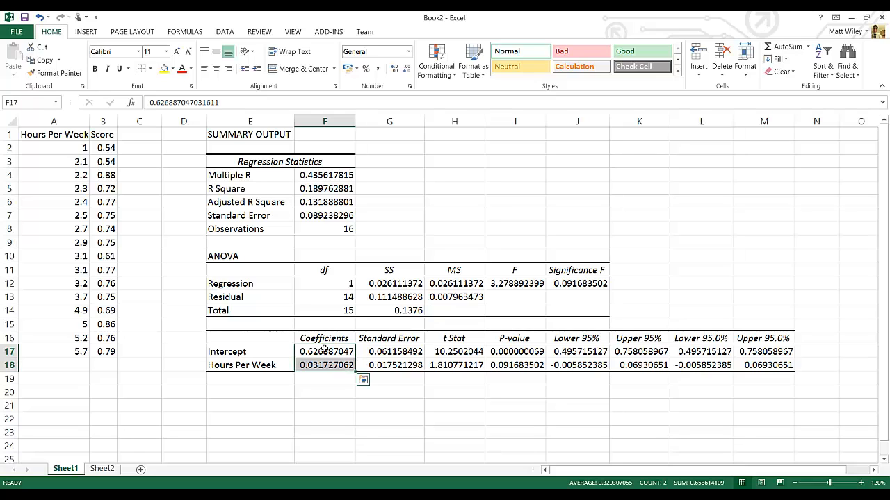
{"action": "left_click", "coordinate": [408, 72]}
{"action": "left_click", "coordinate": [408, 72]}
{"action": "left_click", "coordinate": [408, 72]}
{"action": "left_click", "coordinate": [408, 71]}
{"action": "left_click", "coordinate": [408, 71]}
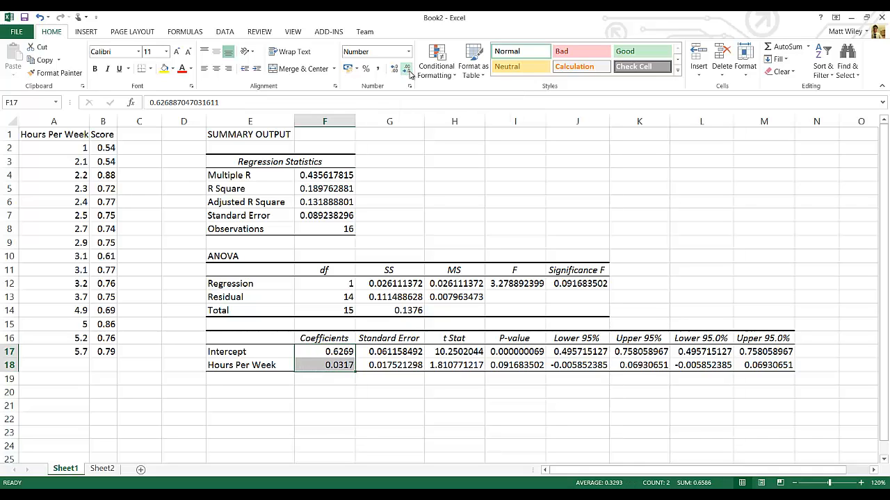
{"action": "left_click", "coordinate": [409, 73]}
{"action": "left_click", "coordinate": [408, 73]}
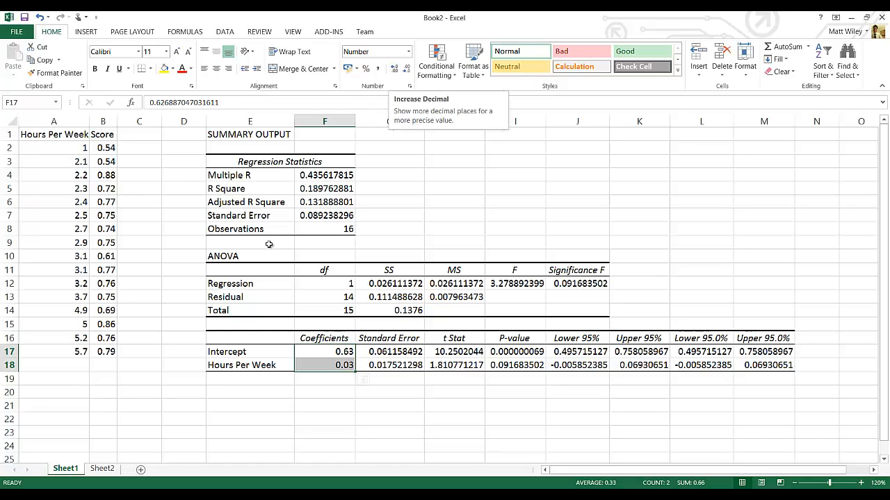
- Highlight the Multiple R and R Square labels and values in E4:F5 with yellow fill
{"action": "left_click", "coordinate": [324, 189]}
{"action": "left_click", "coordinate": [315, 175]}
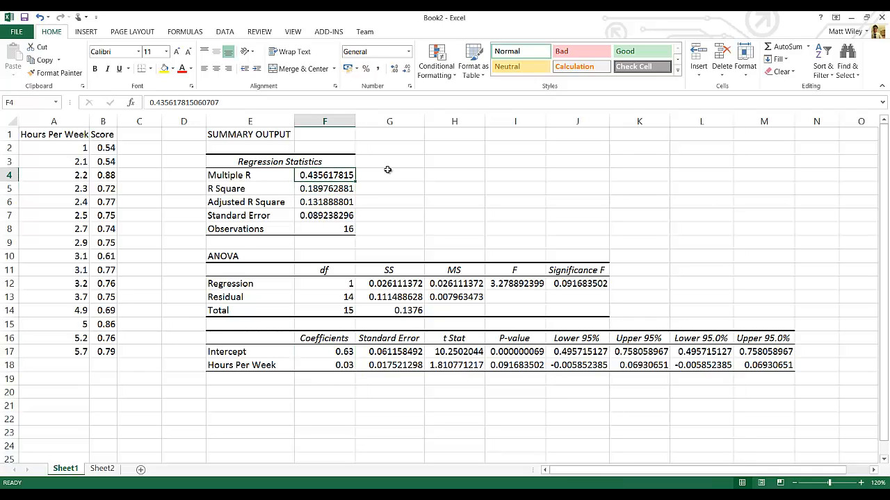
{"action": "key", "text": "Left"}
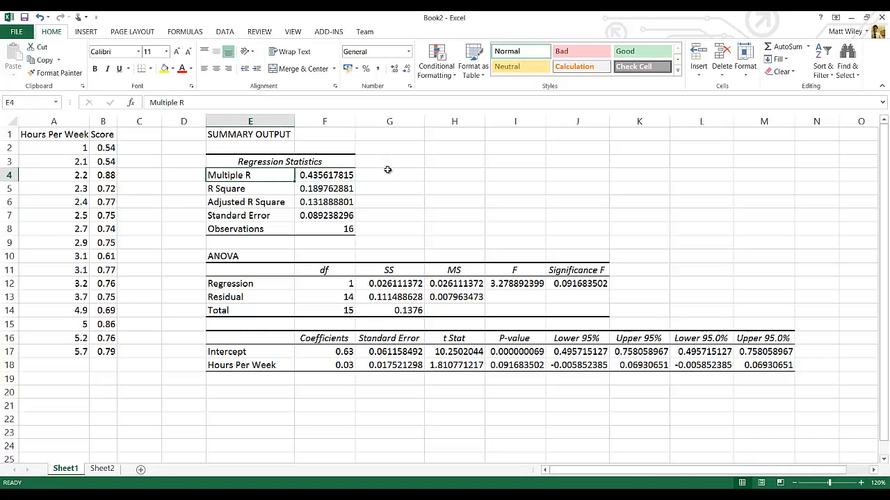
{"action": "key", "text": "shift+Right"}
{"action": "key", "text": "shift+Down"}
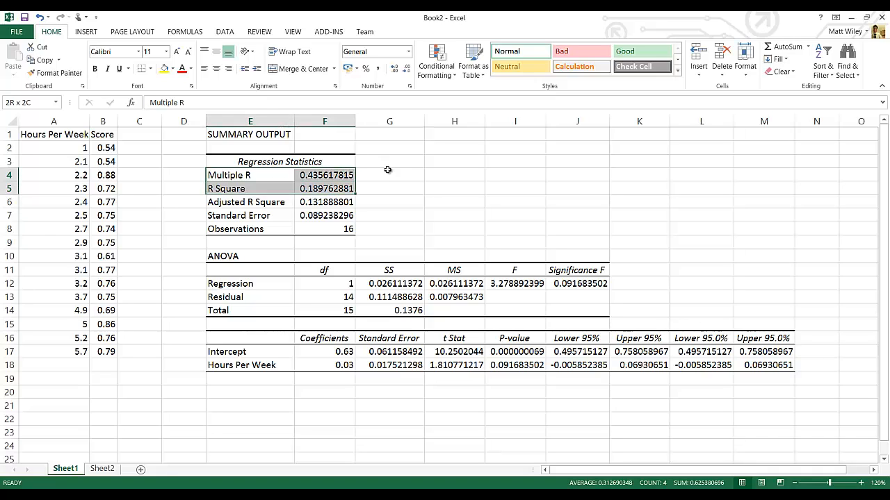
{"action": "left_click", "coordinate": [165, 68]}
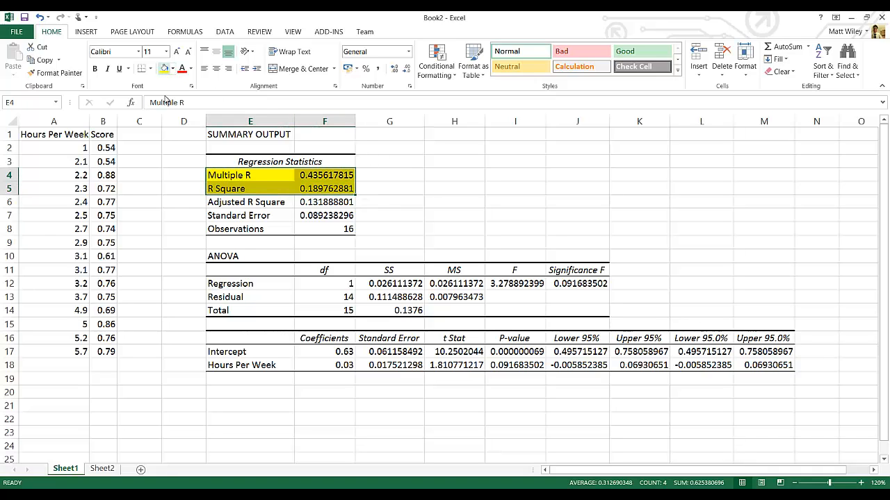
- Highlight the Coefficients block for Intercept and Hours Per Week in E16:F18 with yellow fill
{"action": "left_click", "coordinate": [326, 356]}
{"action": "key", "text": "Left"}
{"action": "key", "text": "Up"}
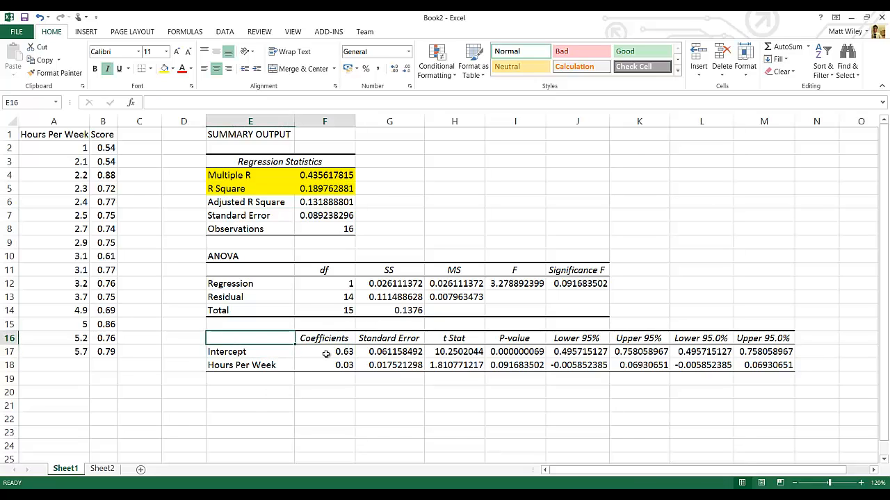
{"action": "key", "text": "shift+Right"}
{"action": "key", "text": "shift+Down"}
{"action": "key", "text": "shift+Down"}
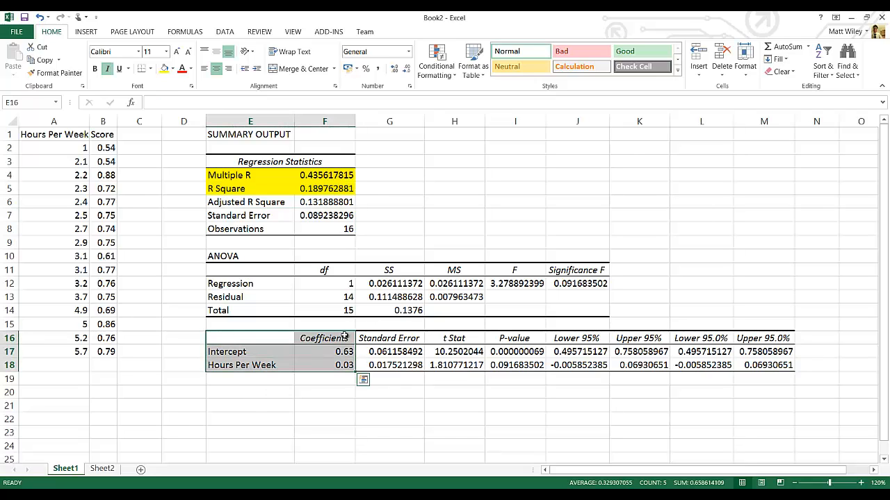
{"action": "left_click", "coordinate": [164, 70]}
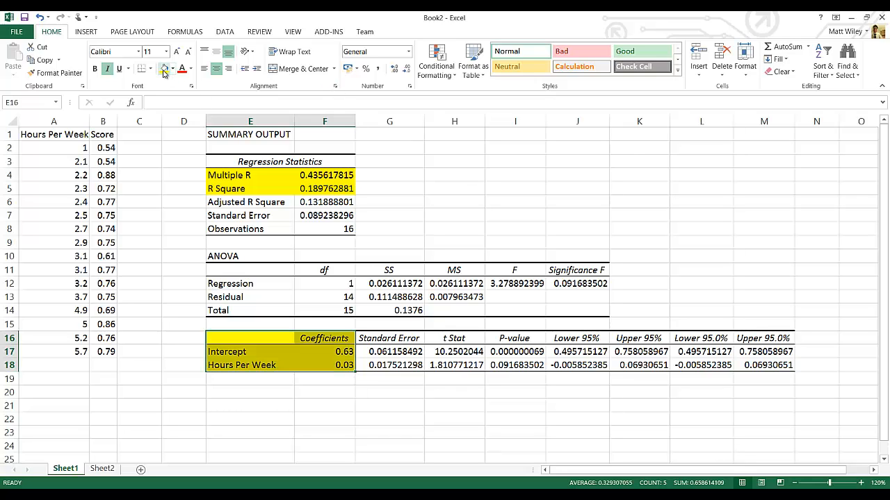
- Highlight the P-value heading and the intercept's P-value in I16:I17 with yellow fill
{"action": "left_click", "coordinate": [528, 353]}
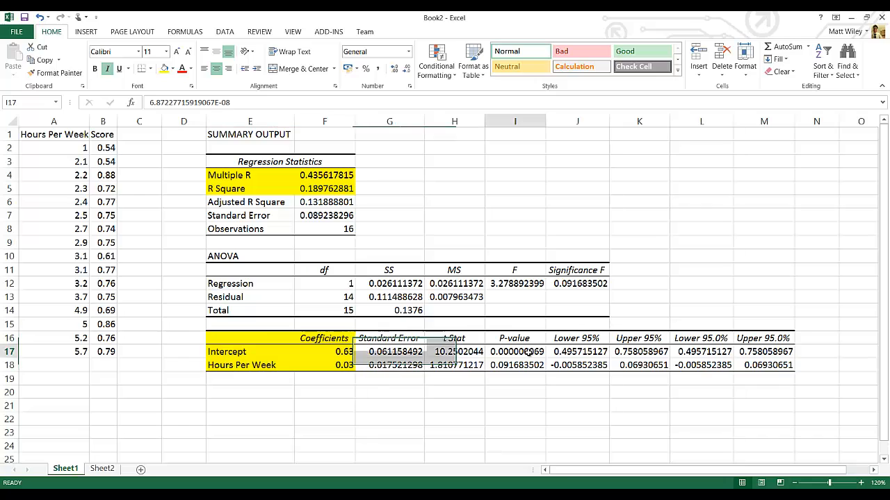
{"action": "key", "text": "Left"}
{"action": "key", "text": "Up"}
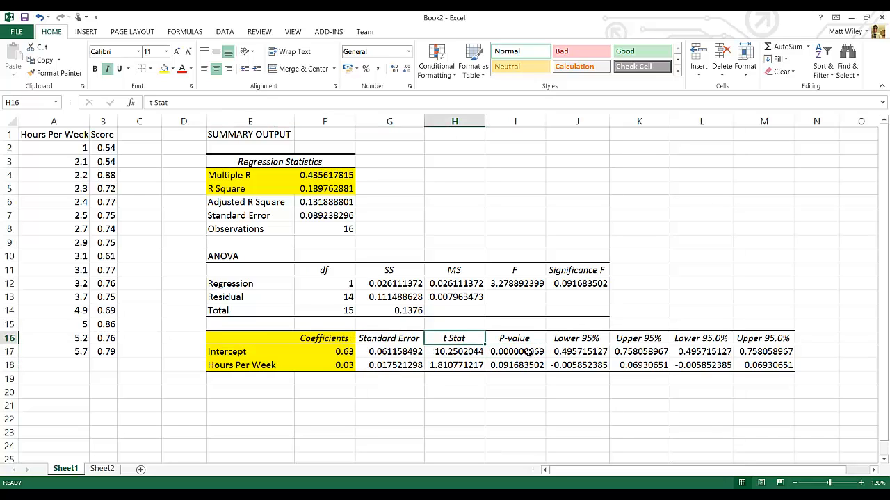
{"action": "key", "text": "Down"}
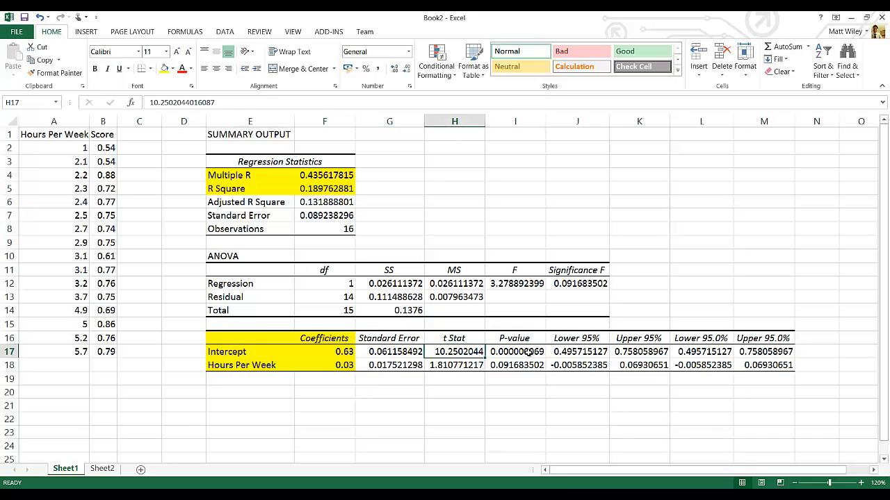
{"action": "key", "text": "Up"}
{"action": "key", "text": "Down"}
{"action": "key", "text": "Right"}
{"action": "key", "text": "Up"}
{"action": "key", "text": "shift+Down"}
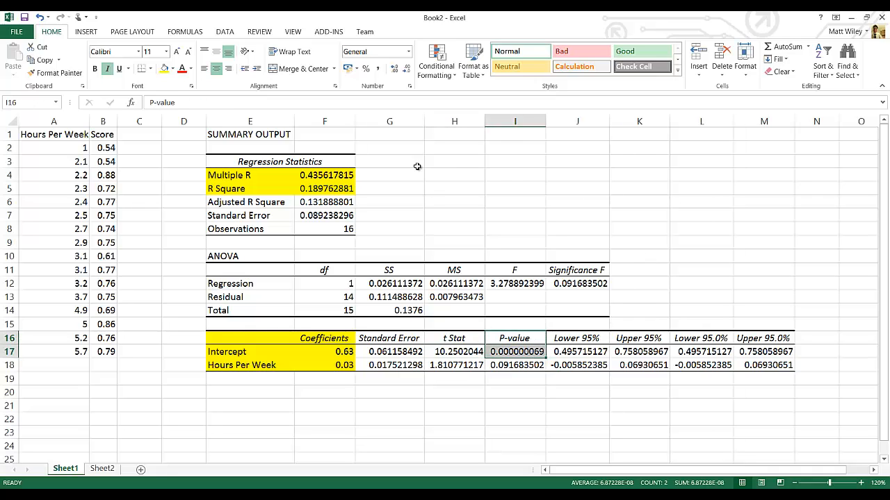
{"action": "left_click", "coordinate": [165, 69]}
{"action": "key", "text": "Down"}
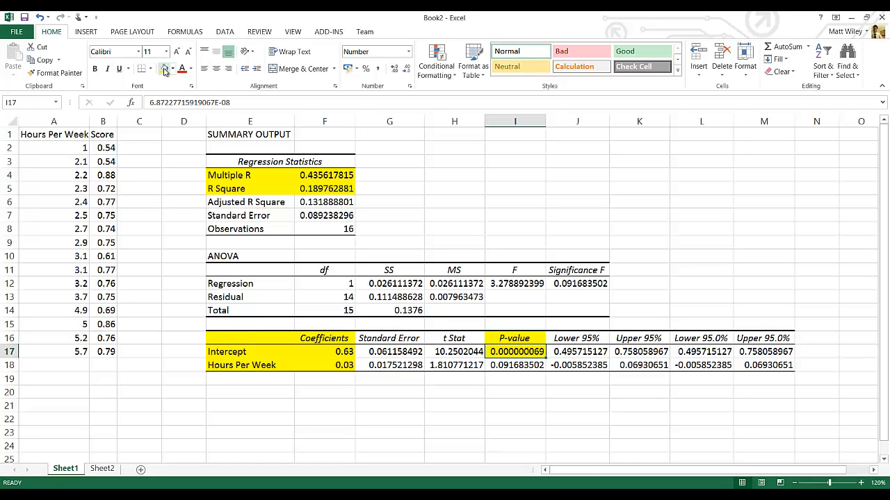
{"action": "key", "text": "Up"}
{"action": "key", "text": "Down"}
- Rename Sheet1, which holds the regression output, as Bivariate
{"action": "left_click", "coordinate": [104, 470]}
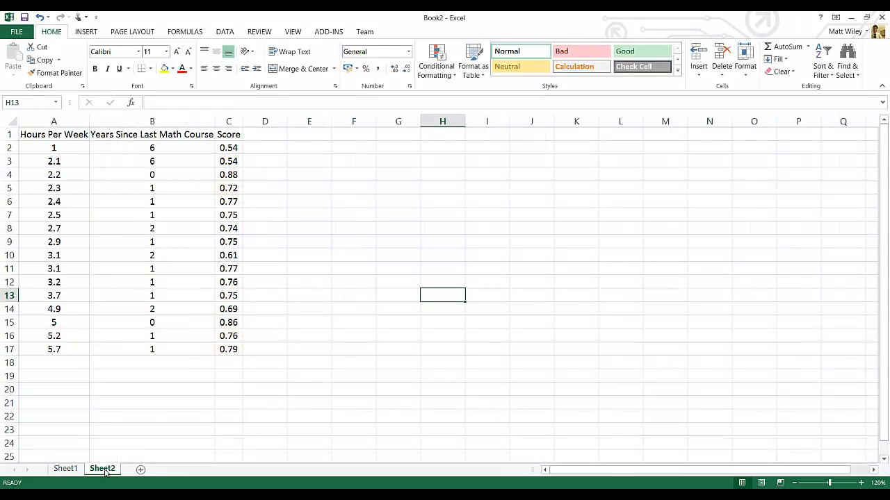
{"action": "left_click", "coordinate": [78, 471]}
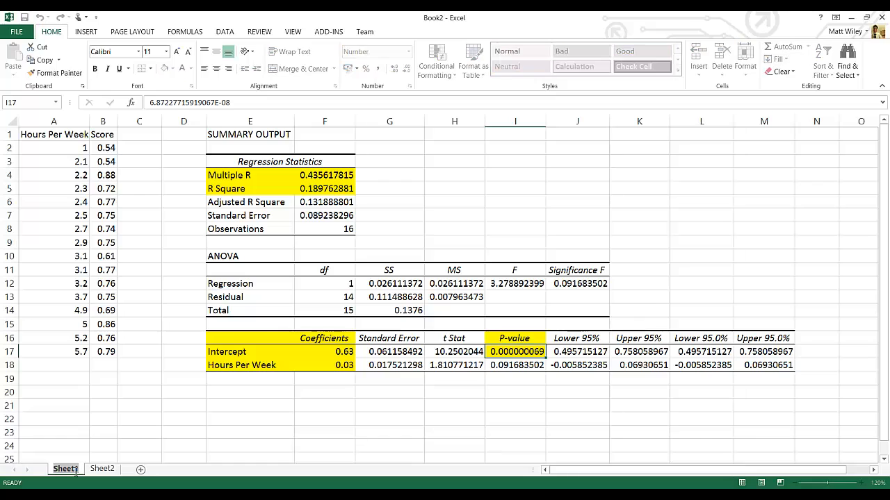
{"action": "double_click", "coordinate": [75, 473]}
{"action": "type", "text": "Bivariate"}
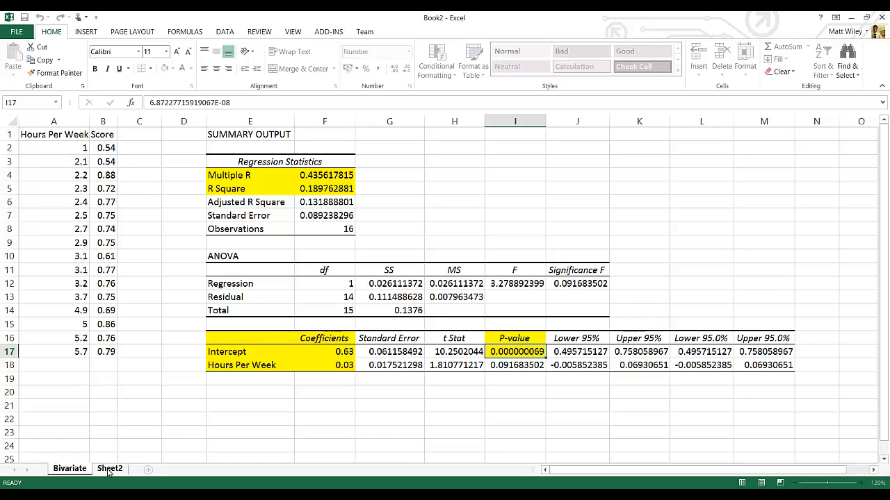
- Rename Sheet2, which holds the Years Since Last Math Course data, as Multivariate Data
{"action": "left_click", "coordinate": [109, 469]}
{"action": "double_click", "coordinate": [109, 469]}
{"action": "type", "text": "Mu"}
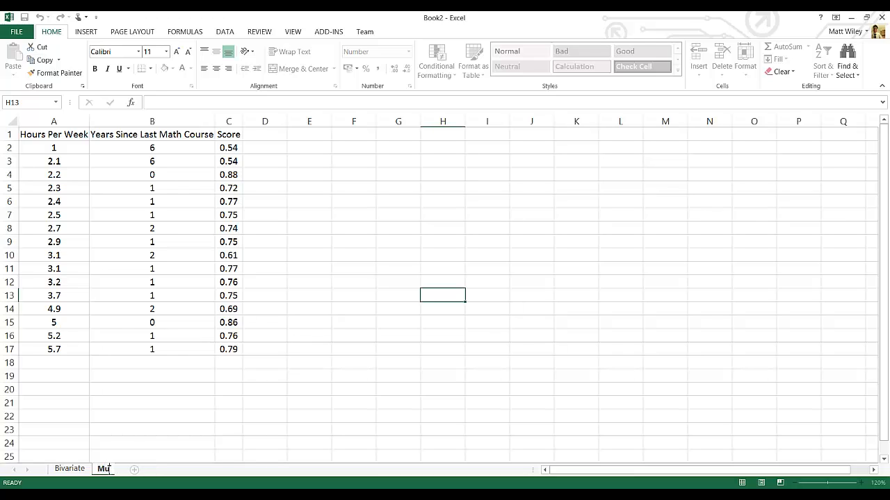
{"action": "type", "text": "ltivariate Data"}
{"action": "left_click", "coordinate": [203, 392]}
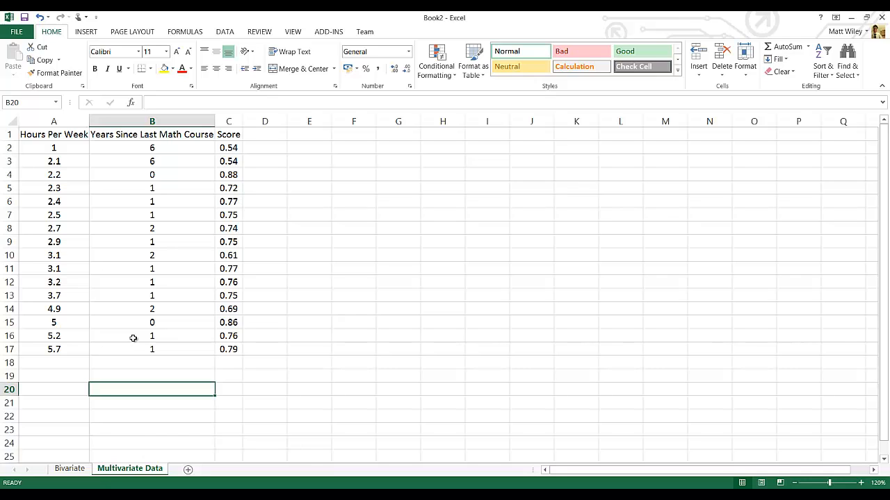
- Insert a markers-only scatter chart of Hours Per Week and Score from A1:B17 on the Bivariate sheet
{"action": "left_click", "coordinate": [71, 469]}
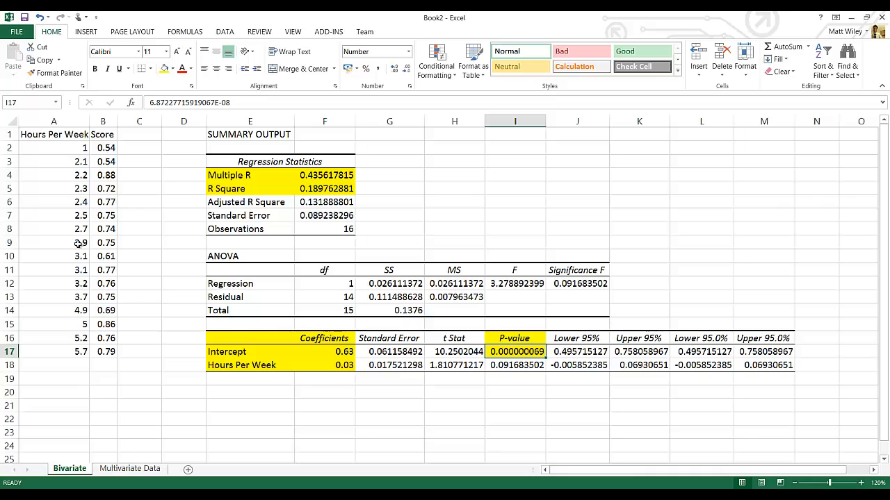
{"action": "left_click", "coordinate": [81, 133]}
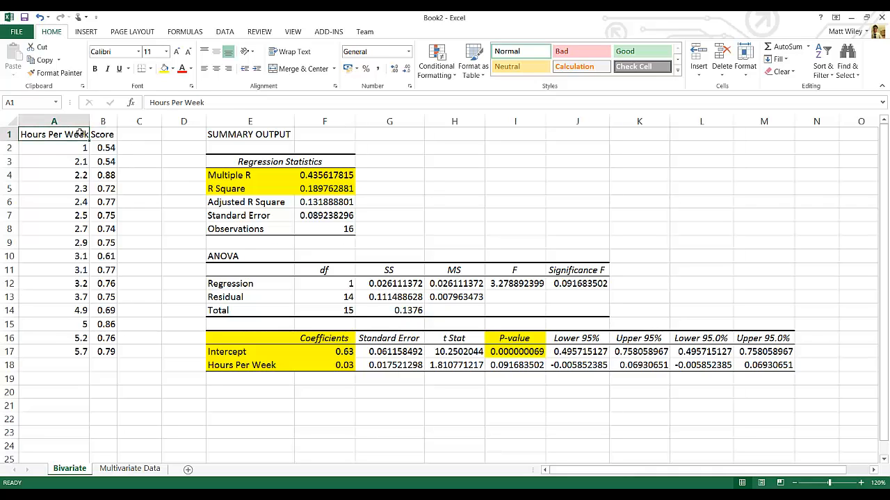
{"action": "left_click_drag", "start_coordinate": [80, 133], "coordinate": [103, 297]}
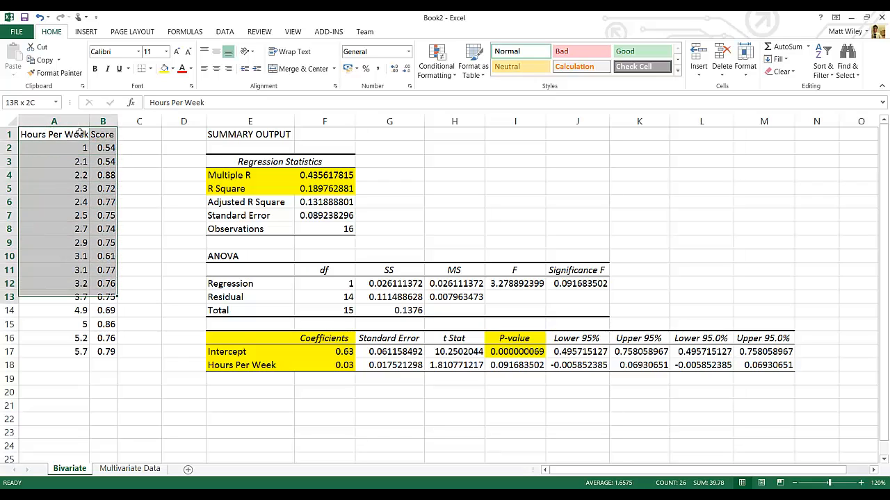
{"action": "key", "text": "ctrl+shift+Down"}
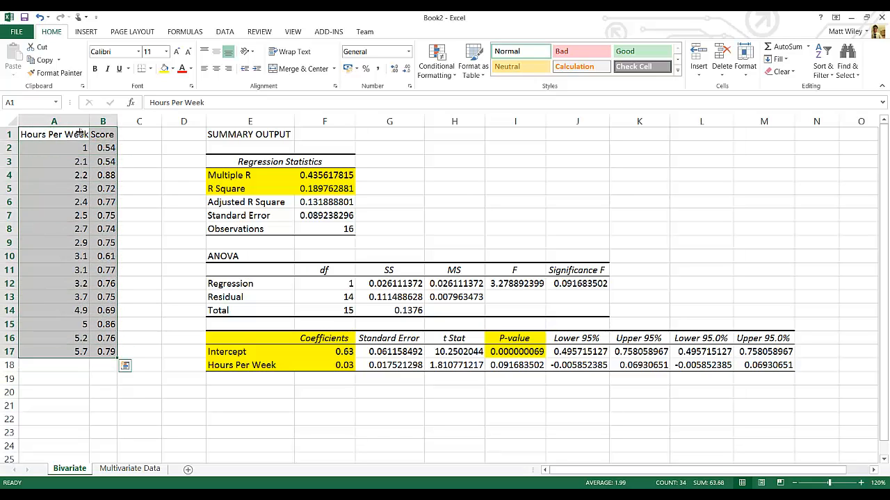
{"action": "left_click", "coordinate": [95, 33]}
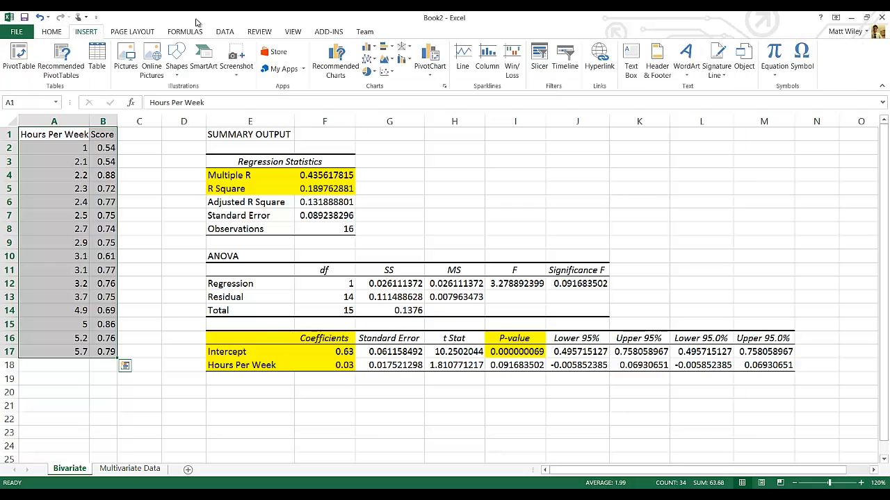
{"action": "left_click", "coordinate": [386, 72]}
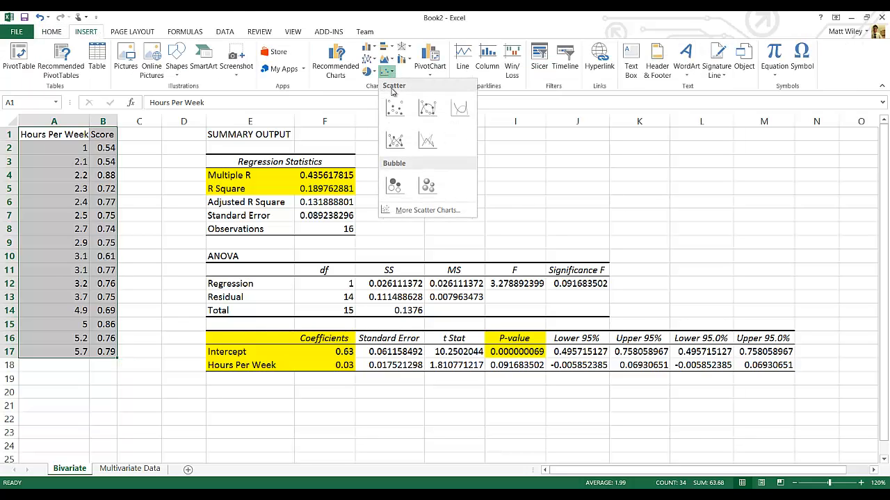
{"action": "left_click", "coordinate": [395, 108]}
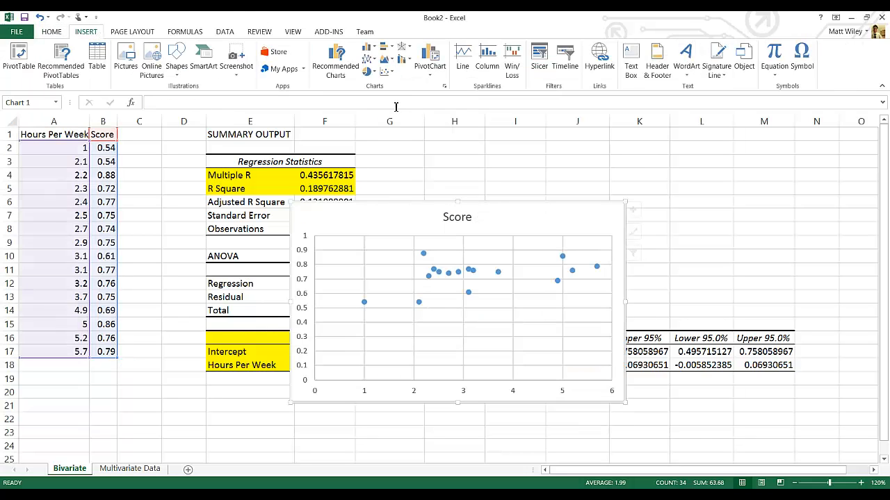
- Add a linear trendline to the scatter chart with its equation and R-squared value displayed
{"action": "left_click", "coordinate": [639, 216]}
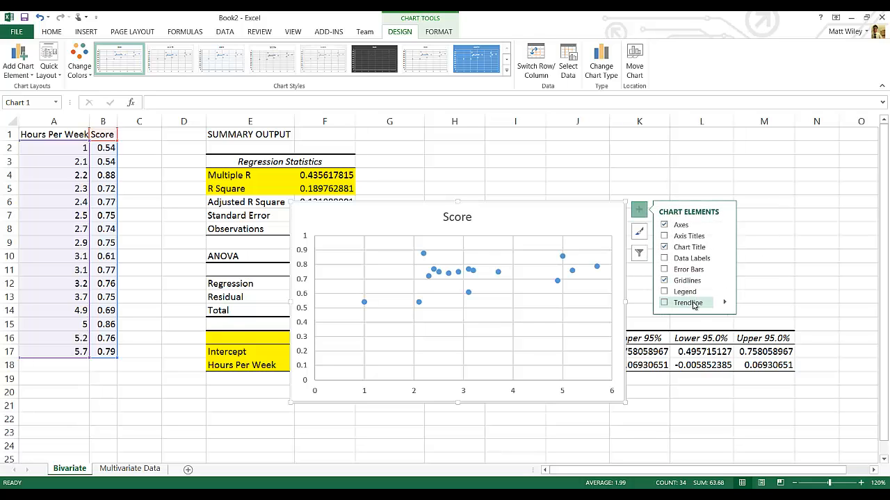
{"action": "left_click", "coordinate": [727, 303]}
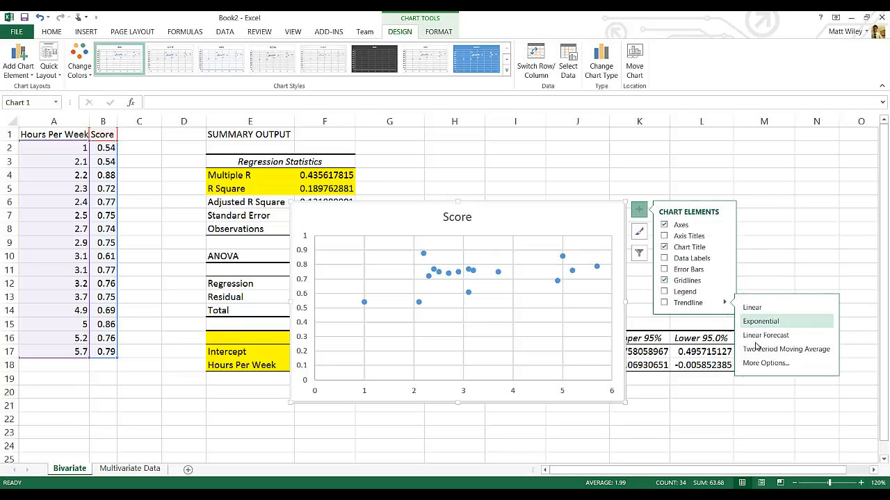
{"action": "left_click", "coordinate": [754, 367]}
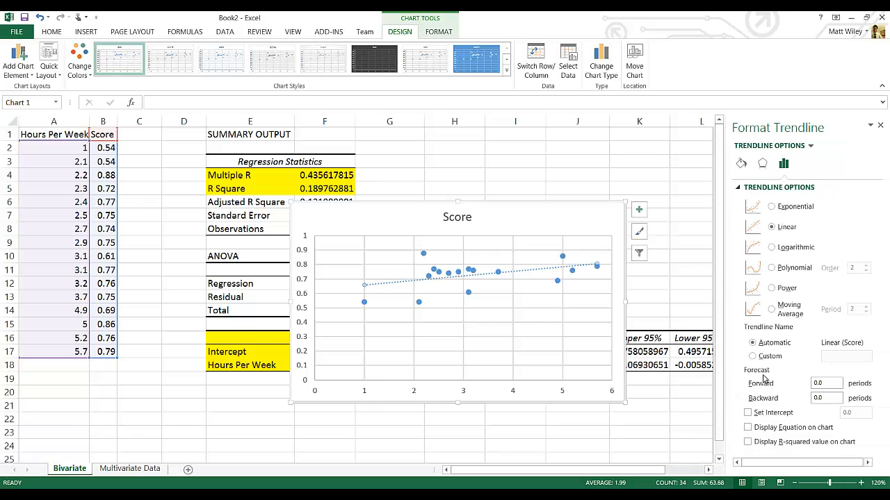
{"action": "left_click", "coordinate": [768, 430]}
{"action": "left_click", "coordinate": [774, 444]}
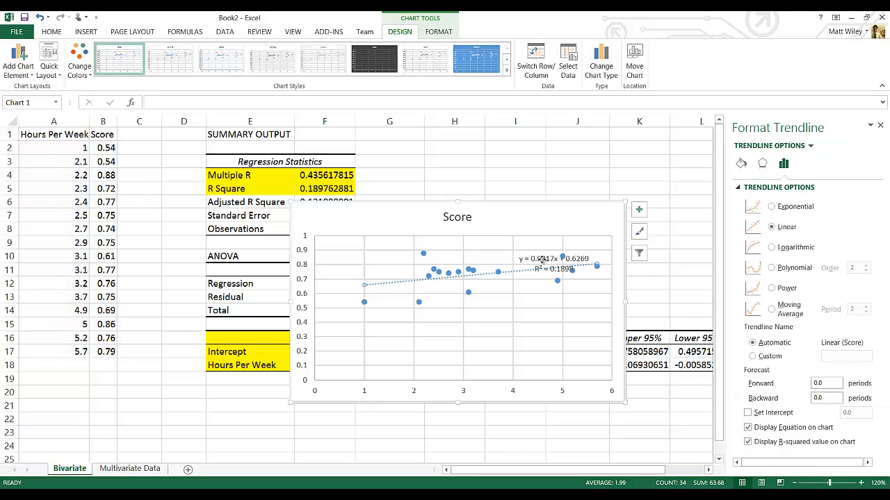
- Place the trendline equation beside the chart title and fit the chart above the coefficients table, starting at column G
{"action": "left_click_drag", "start_coordinate": [544, 263], "coordinate": [518, 218]}
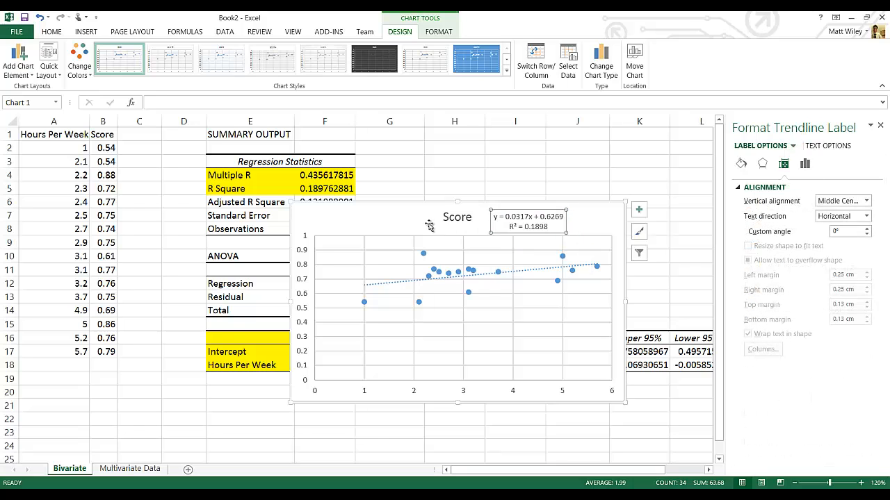
{"action": "left_click_drag", "start_coordinate": [414, 217], "coordinate": [498, 141]}
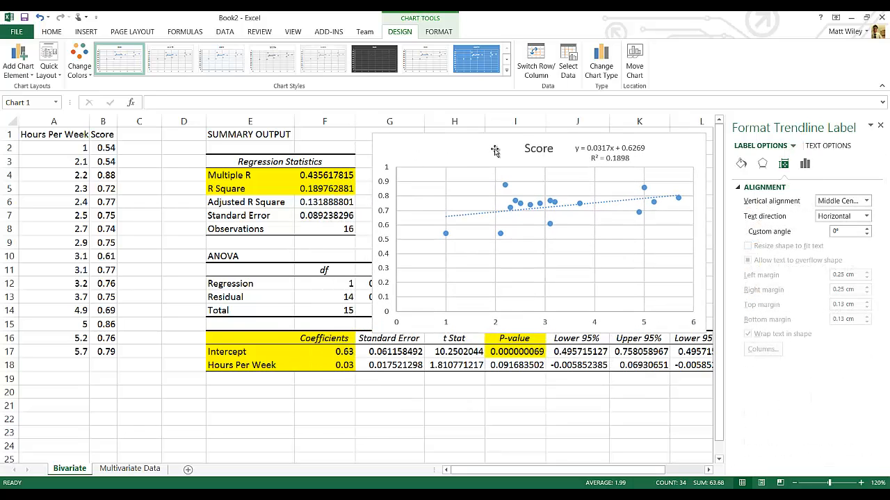
{"action": "left_click_drag", "start_coordinate": [374, 331], "coordinate": [358, 325]}
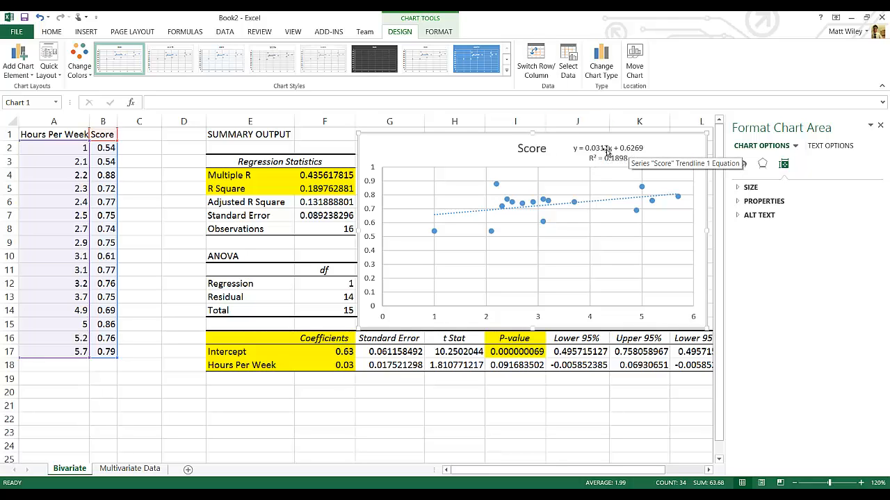
- Show the Intercept and Hours Per Week coefficients in F17:F18 with four decimal places and select the R Square value
{"action": "left_click", "coordinate": [332, 354]}
{"action": "left_click_drag", "start_coordinate": [332, 354], "coordinate": [341, 366]}
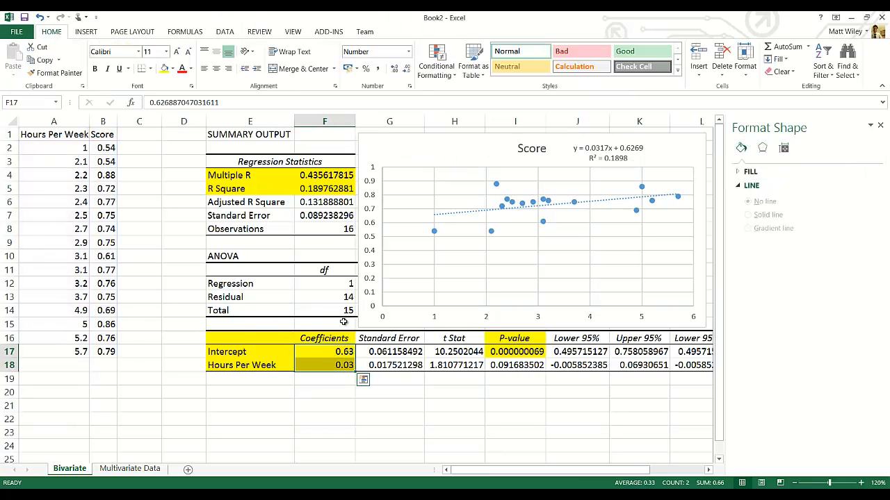
{"action": "left_click", "coordinate": [394, 68]}
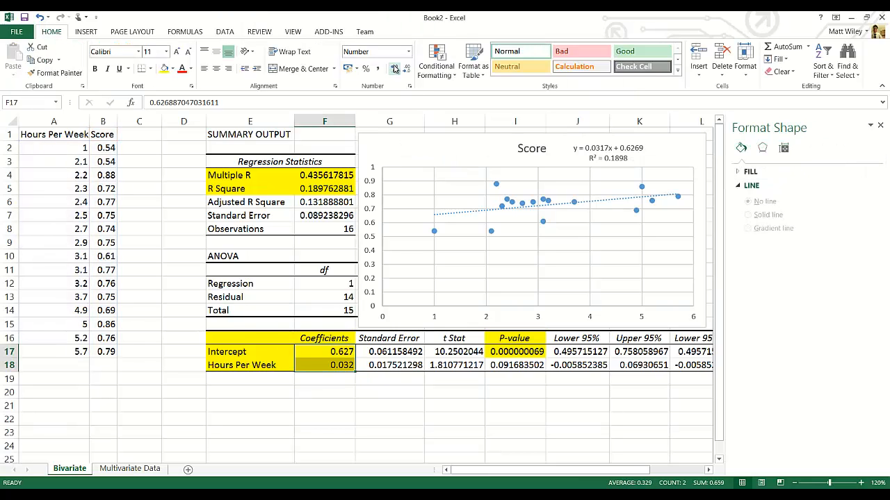
{"action": "left_click", "coordinate": [394, 68]}
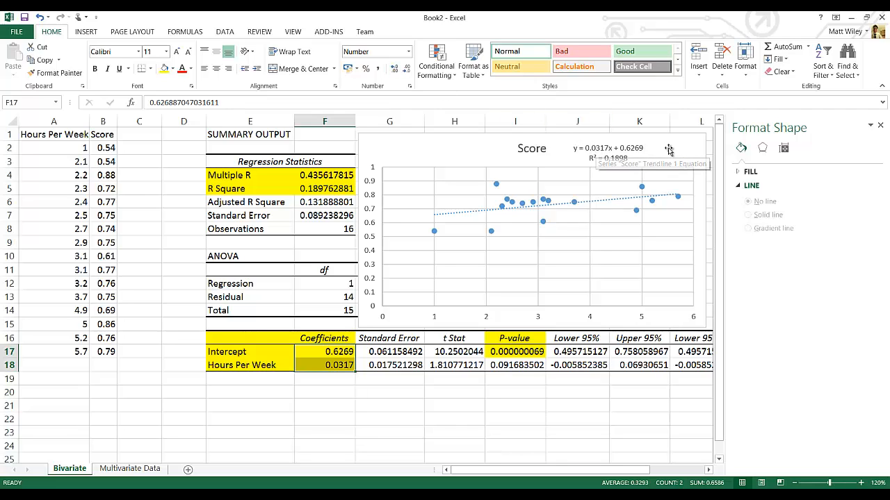
{"action": "left_click", "coordinate": [330, 188]}
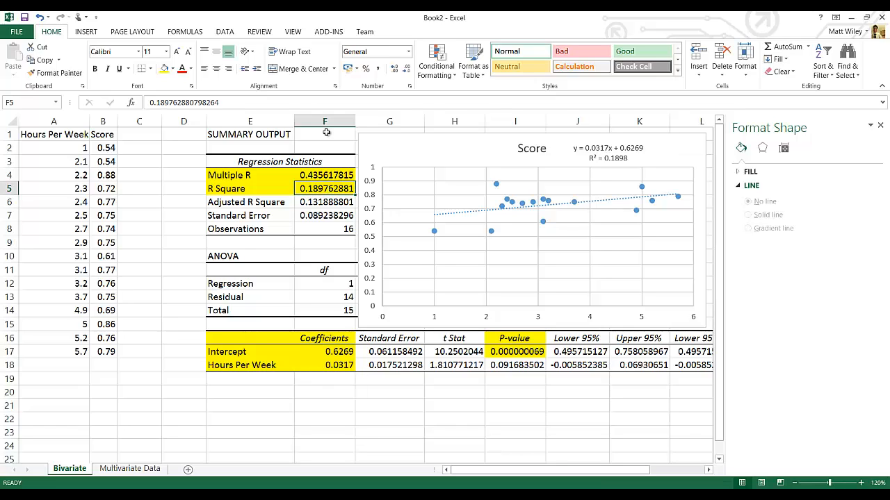
- Show the R Square value in F5 with four decimal places
{"action": "left_click", "coordinate": [407, 71]}
{"action": "left_click", "coordinate": [406, 71]}
{"action": "left_click", "coordinate": [406, 71]}
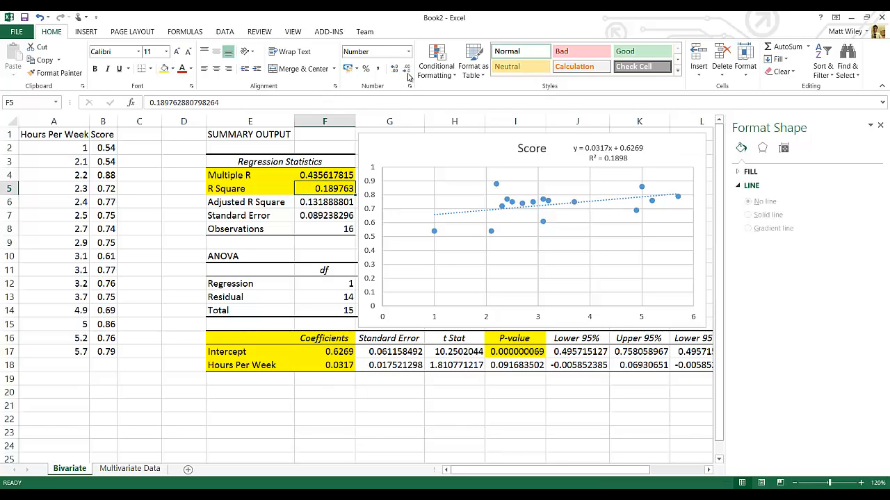
{"action": "left_click", "coordinate": [408, 70]}
{"action": "left_click", "coordinate": [407, 71]}
- Go to the Multivariate Data sheet and select the Hours Per Week and Years Since Last Math Course data in A1:B17
{"action": "left_click", "coordinate": [130, 469]}
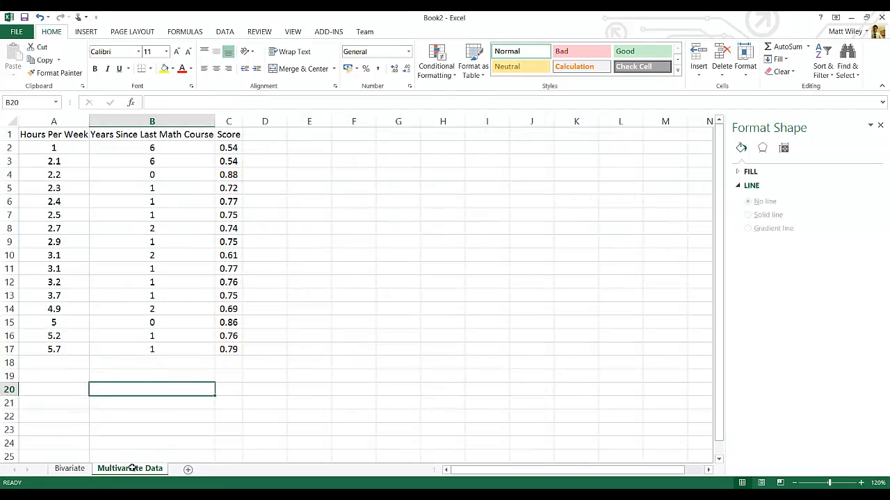
{"action": "left_click", "coordinate": [67, 134]}
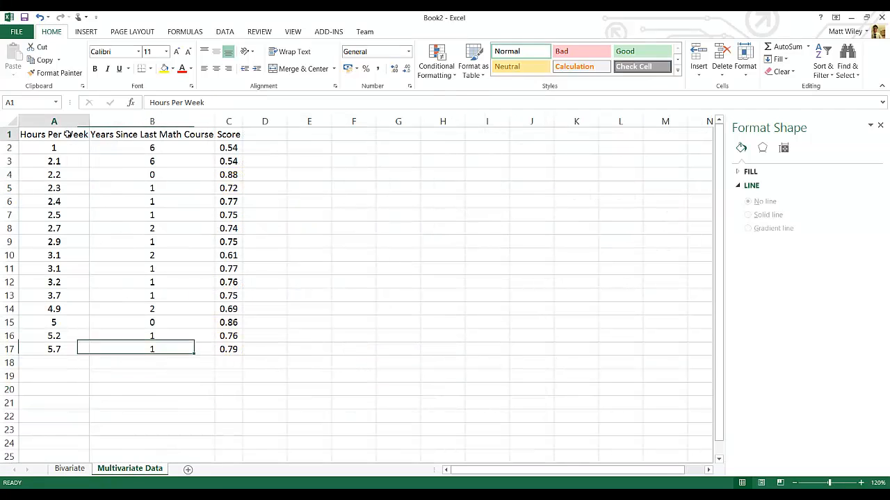
{"action": "key", "text": "shift+Down"}
{"action": "key", "text": "shift+Down"}
{"action": "key", "text": "shift+Down"}
{"action": "key", "text": "shift+Down"}
{"action": "key", "text": "shift+Down"}
{"action": "key", "text": "shift+Down"}
{"action": "key", "text": "shift+Down"}
{"action": "key", "text": "shift+Down"}
{"action": "key", "text": "shift+Down"}
{"action": "key", "text": "shift+Down"}
{"action": "key", "text": "shift+Down"}
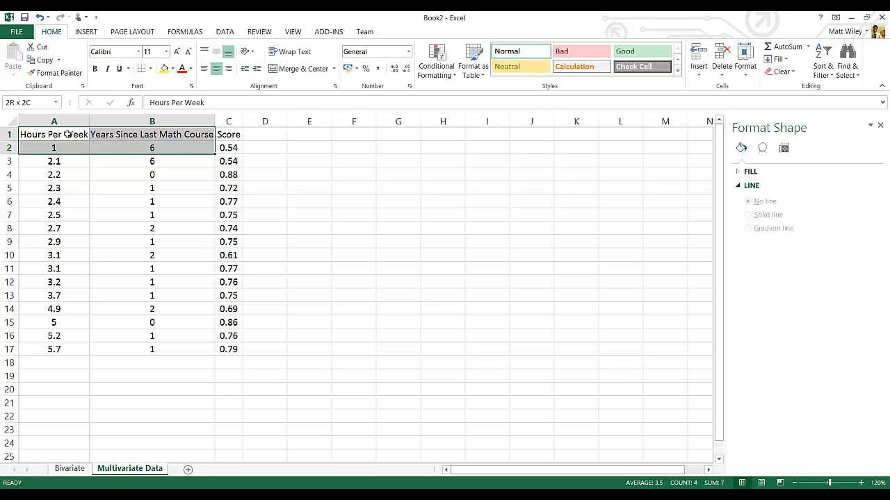
{"action": "key", "text": "shift+Down"}
{"action": "key", "text": "shift+Down"}
{"action": "key", "text": "shift+Down"}
{"action": "key", "text": "shift+Down"}
{"action": "key", "text": "shift+Down"}
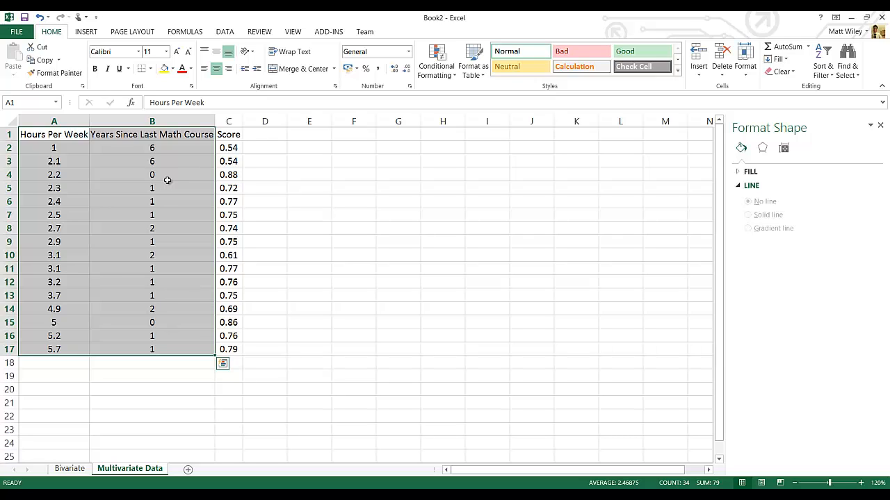
- Examine the Hours Per Week and Years Since Last Math Course values in rows 2 to 4, ending at cell A1
{"action": "left_click", "coordinate": [63, 147]}
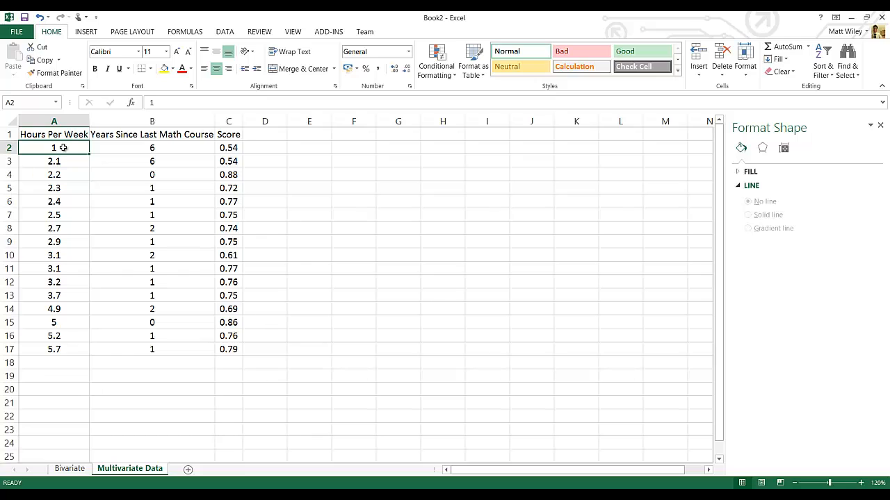
{"action": "key", "text": "Down"}
{"action": "key", "text": "Down"}
{"action": "key", "text": "Right"}
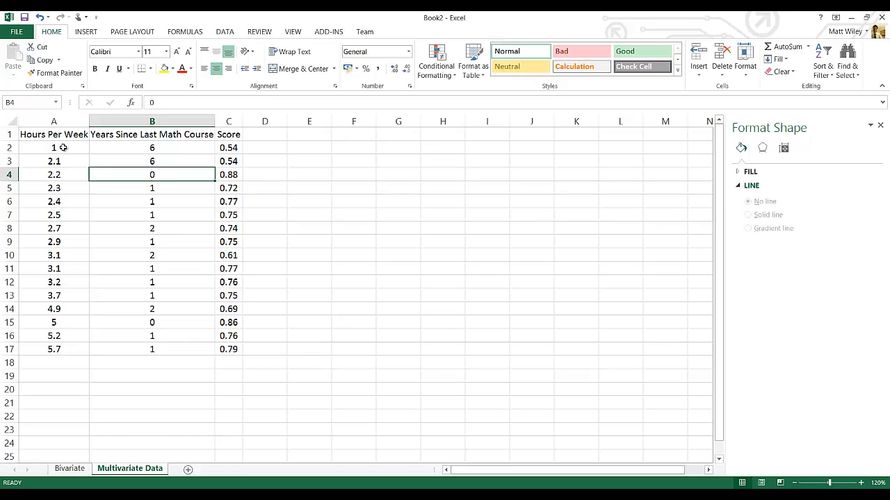
{"action": "key", "text": "Up"}
{"action": "key", "text": "Up"}
{"action": "key", "text": "Up"}
{"action": "key", "text": "Left"}
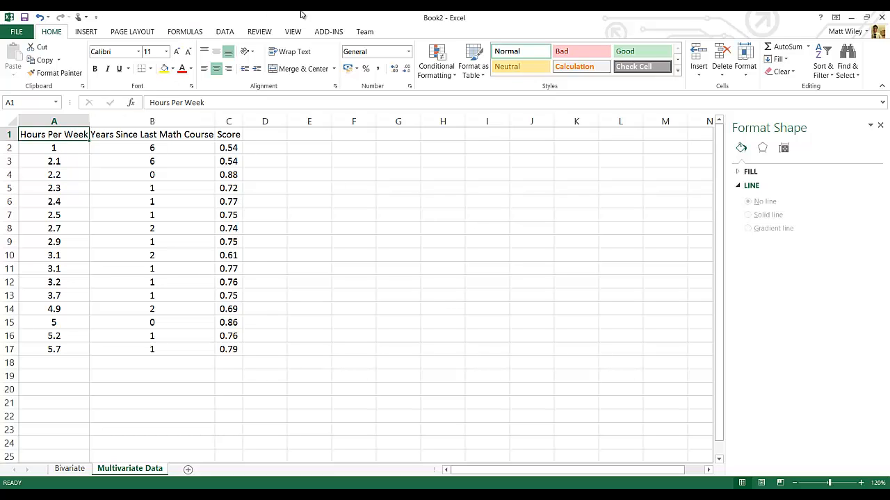
- Close the Format Shape pane and open the Regression tool from the data analysis tools
{"action": "left_click", "coordinate": [224, 32]}
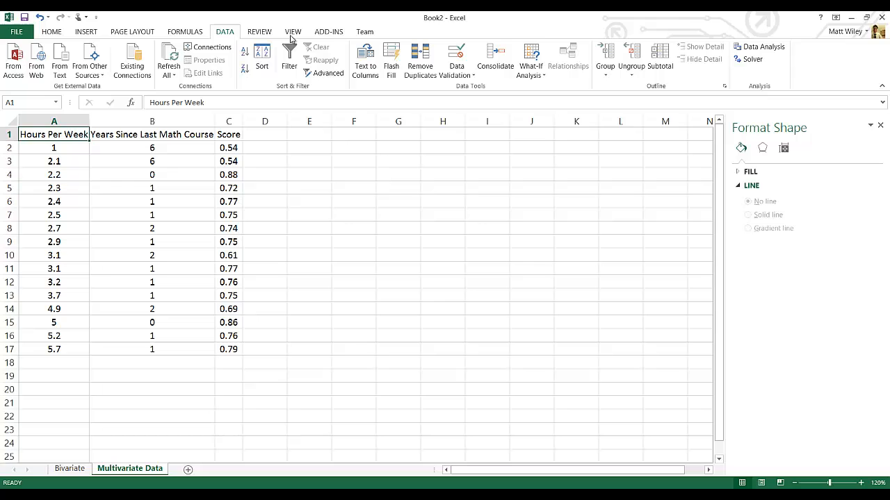
{"action": "left_click", "coordinate": [881, 126]}
{"action": "left_click", "coordinate": [758, 46]}
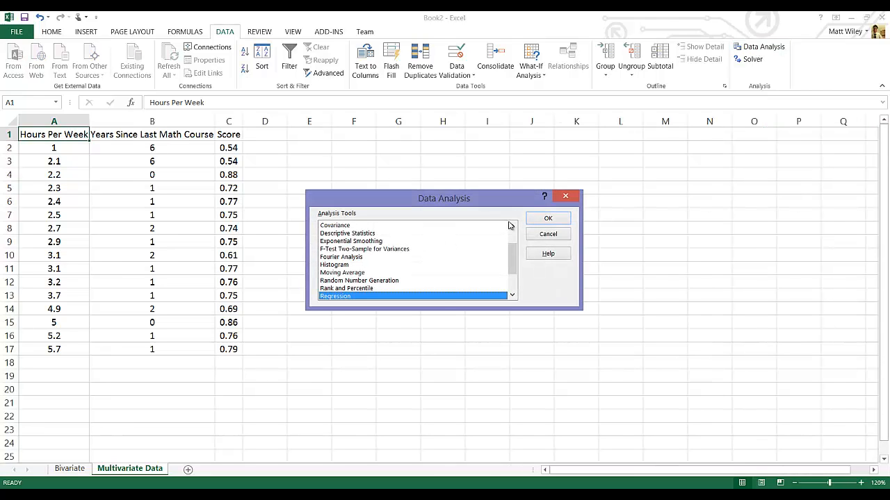
{"action": "left_click", "coordinate": [548, 219]}
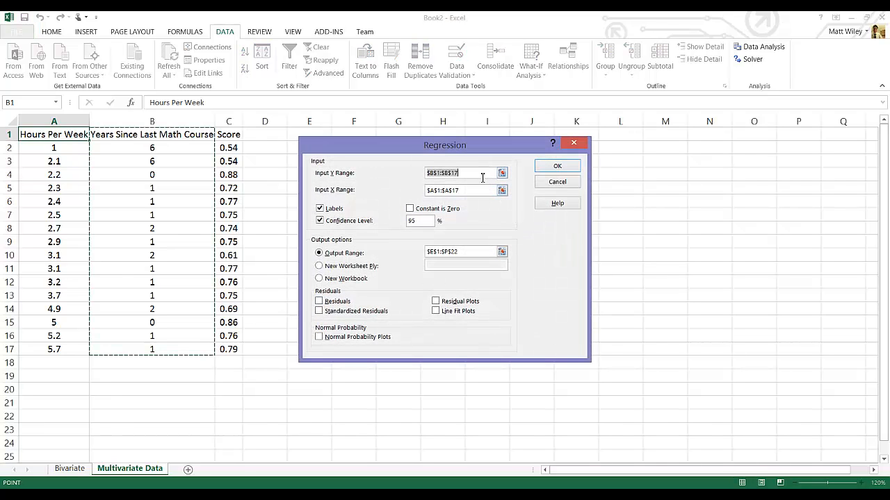
- Replace the regression's Y range with the Score column, $C$1:$C$17
{"action": "left_click", "coordinate": [480, 175]}
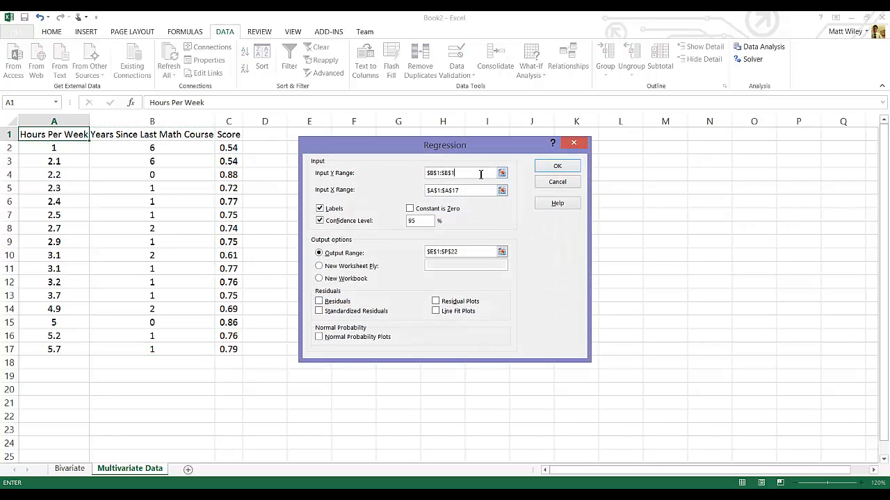
{"action": "key", "text": "BackSpace"}
{"action": "key", "text": "BackSpace"}
{"action": "key", "text": "BackSpace"}
{"action": "key", "text": "BackSpace"}
{"action": "key", "text": "BackSpace"}
{"action": "key", "text": "BackSpace"}
{"action": "key", "text": "BackSpace"}
{"action": "key", "text": "BackSpace"}
{"action": "key", "text": "BackSpace"}
{"action": "left_click_drag", "start_coordinate": [232, 135], "coordinate": [241, 355]}
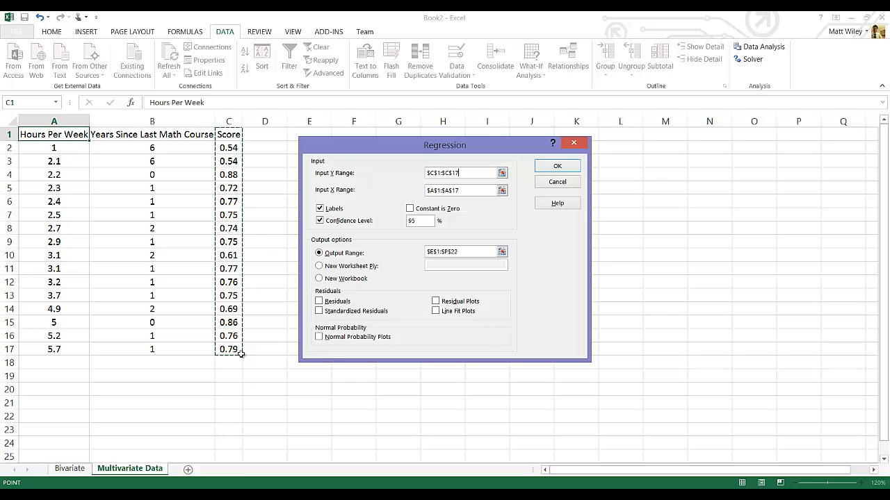
- Set the regression's X range to $A$1:$B$17 and run it with the output range $E$1:$P$22
{"action": "left_click", "coordinate": [467, 193]}
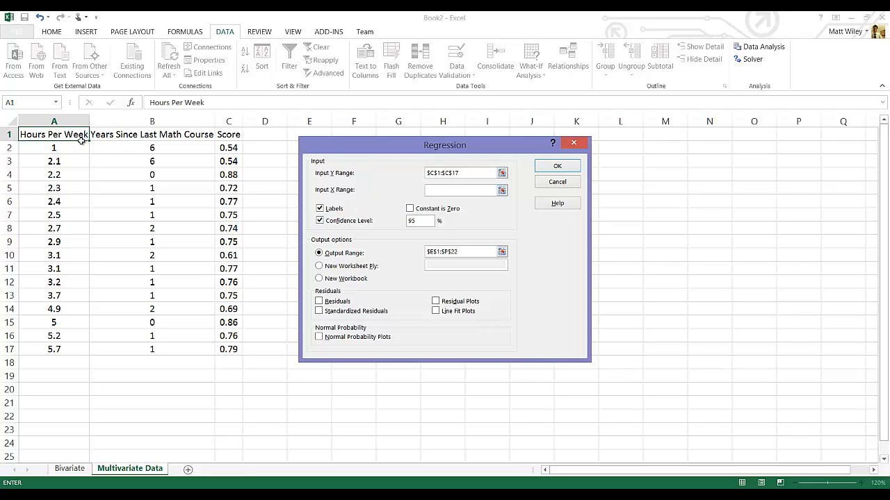
{"action": "left_click_drag", "start_coordinate": [67, 135], "coordinate": [166, 349]}
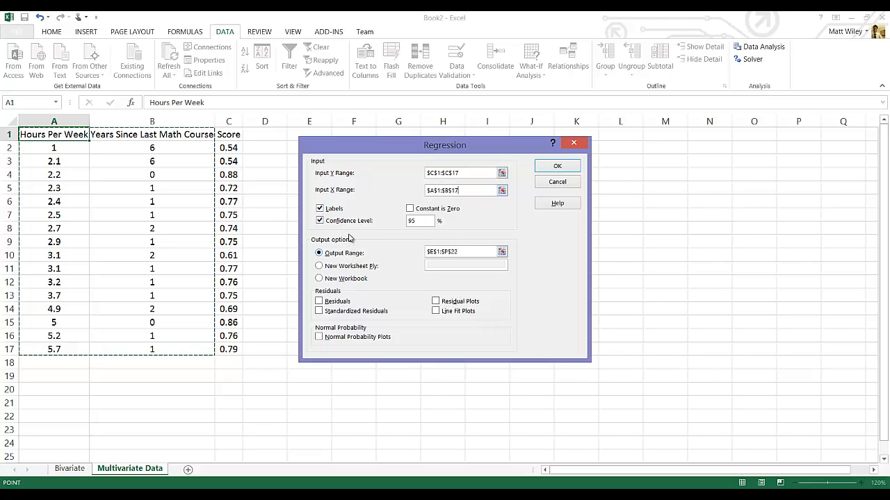
{"action": "left_click", "coordinate": [342, 254]}
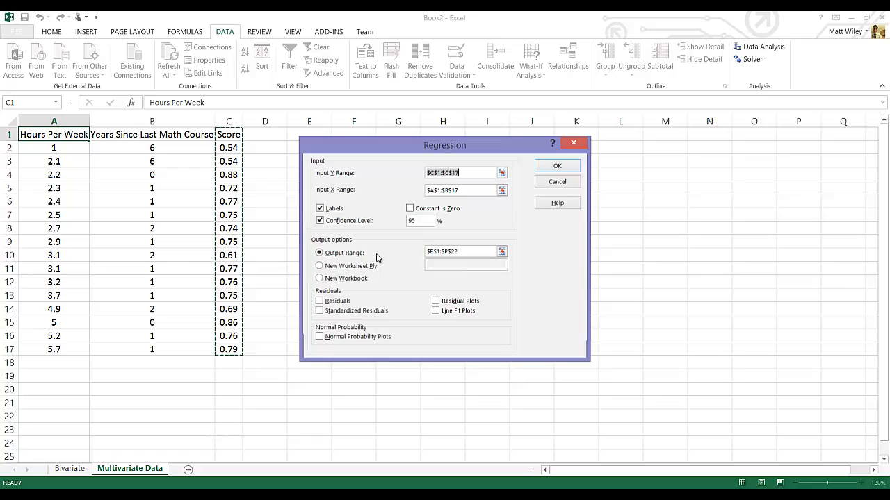
{"action": "left_click", "coordinate": [490, 254]}
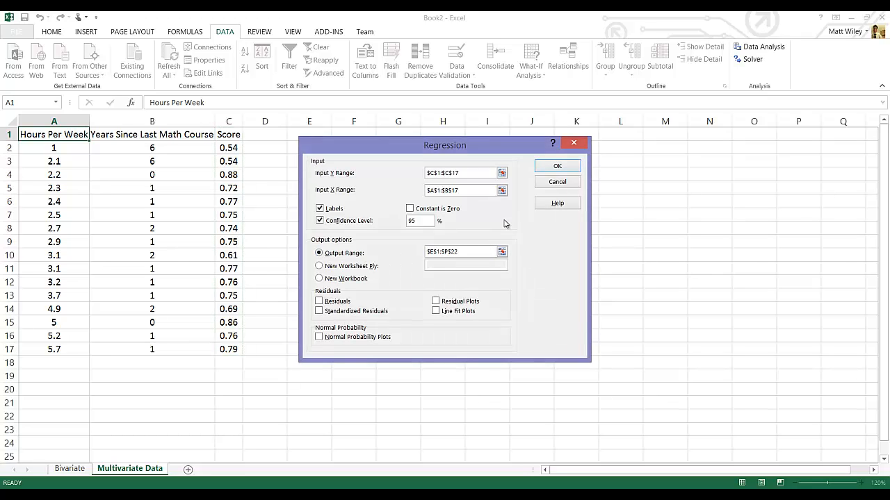
{"action": "left_click", "coordinate": [559, 168]}
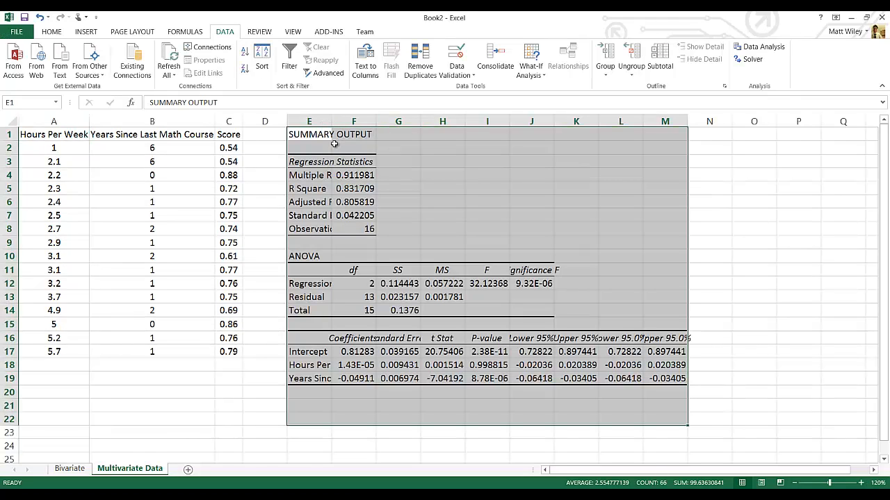
- Autofit columns E through L to the contents of the regression output
{"action": "double_click", "coordinate": [331, 121]}
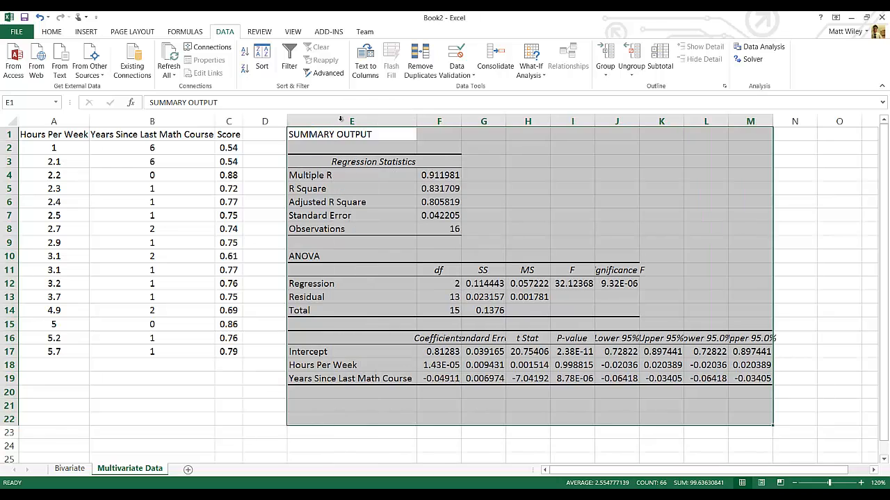
{"action": "left_click_drag", "start_coordinate": [460, 120], "coordinate": [460, 120]}
{"action": "double_click", "coordinate": [460, 121]}
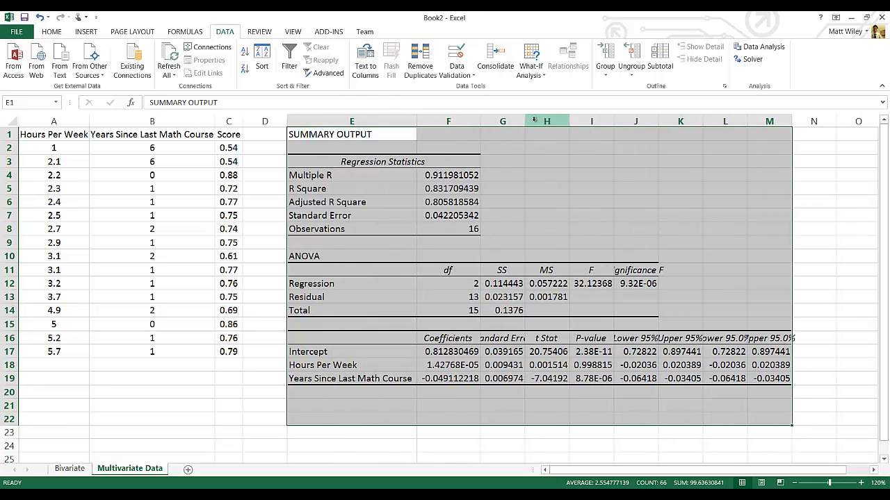
{"action": "double_click", "coordinate": [525, 121]}
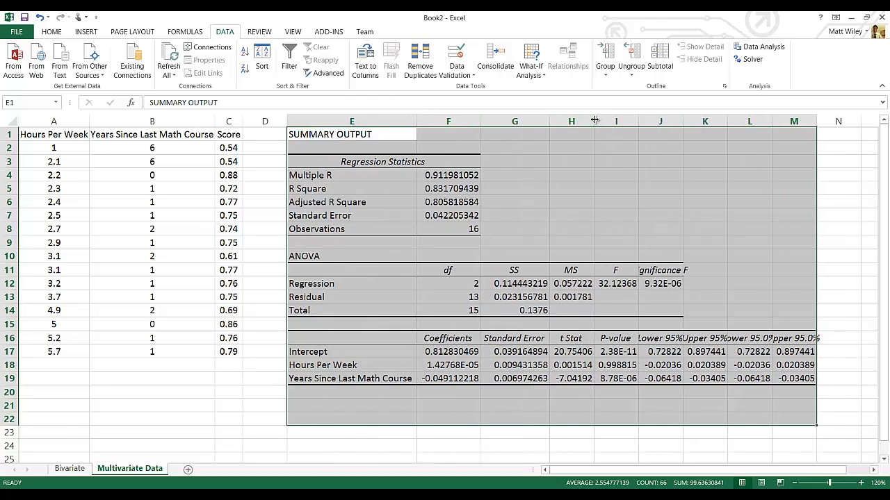
{"action": "double_click", "coordinate": [594, 120]}
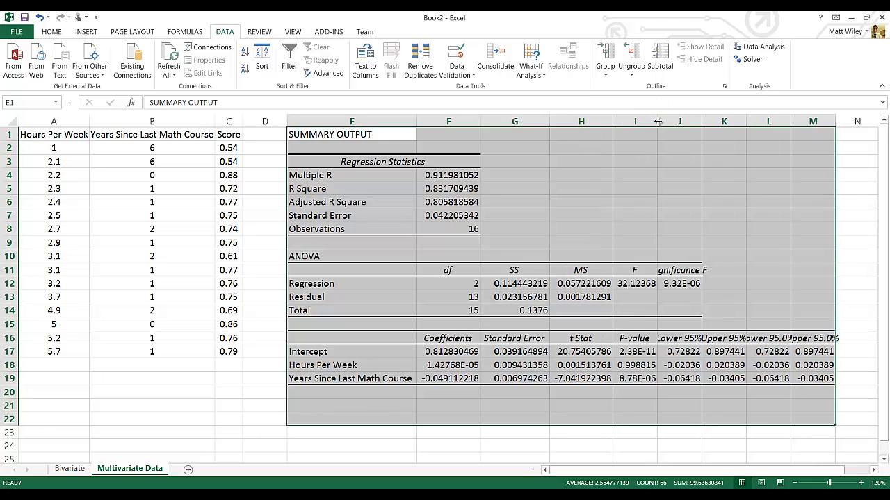
{"action": "double_click", "coordinate": [657, 121]}
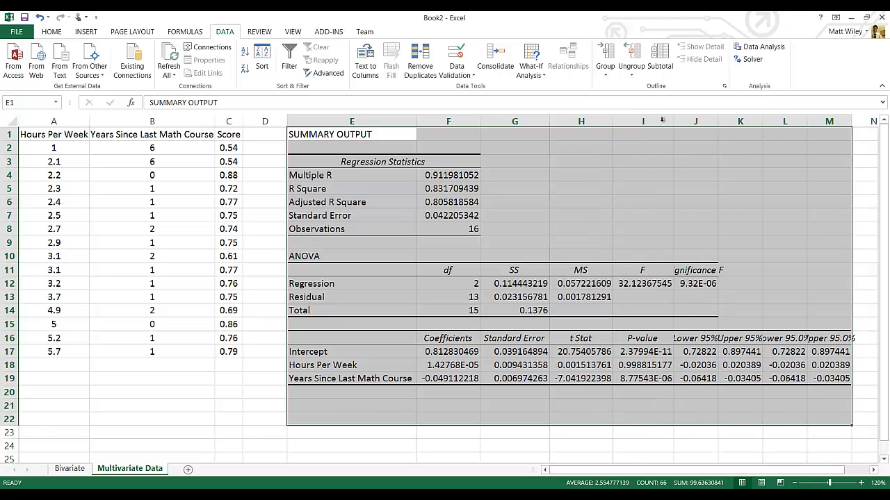
{"action": "double_click", "coordinate": [717, 120]}
{"action": "double_click", "coordinate": [781, 122]}
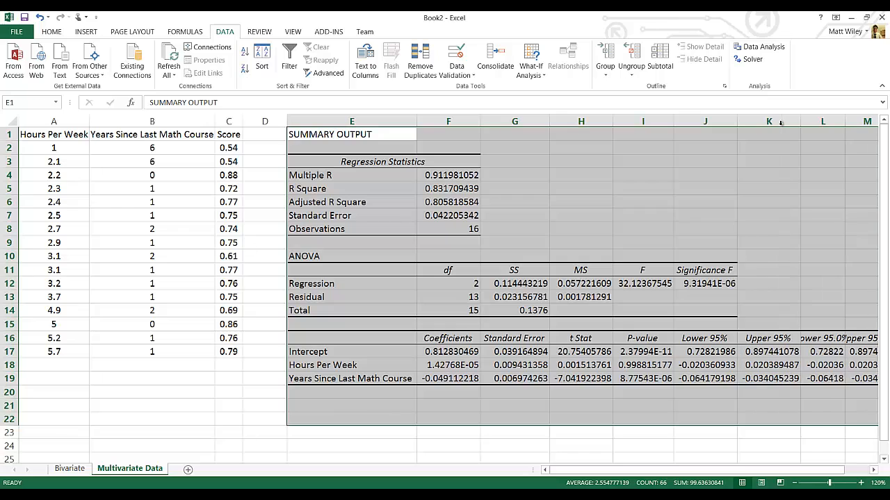
{"action": "double_click", "coordinate": [846, 121]}
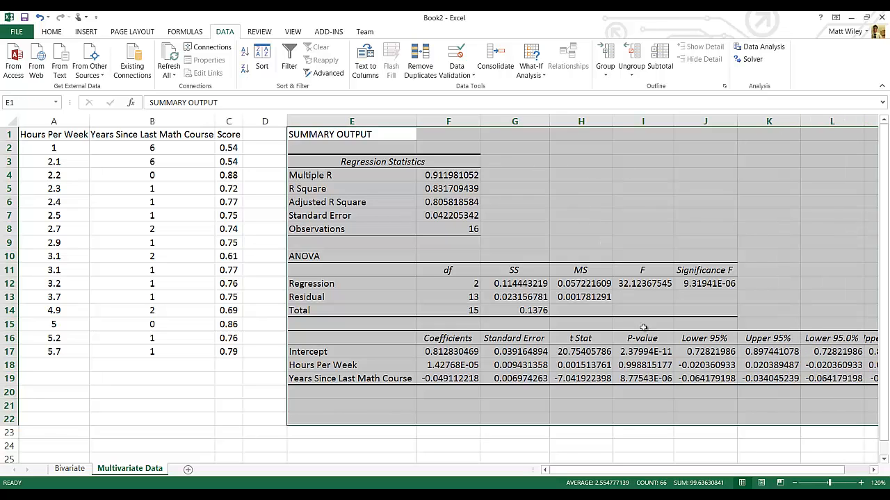
- Format the Intercept and Years Since Last Math Course P-values in I17 and I19 as Number with 13 decimal places
{"action": "left_click", "coordinate": [648, 351]}
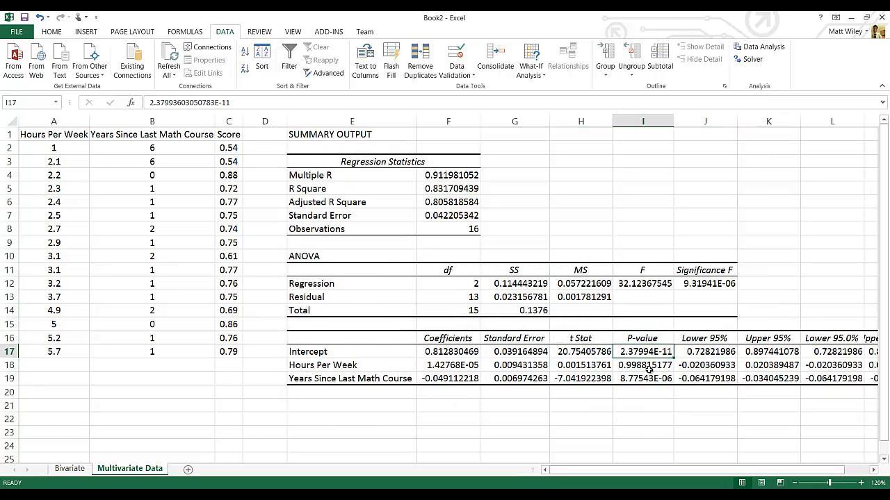
{"action": "left_click", "coordinate": [648, 379], "text": "ctrl"}
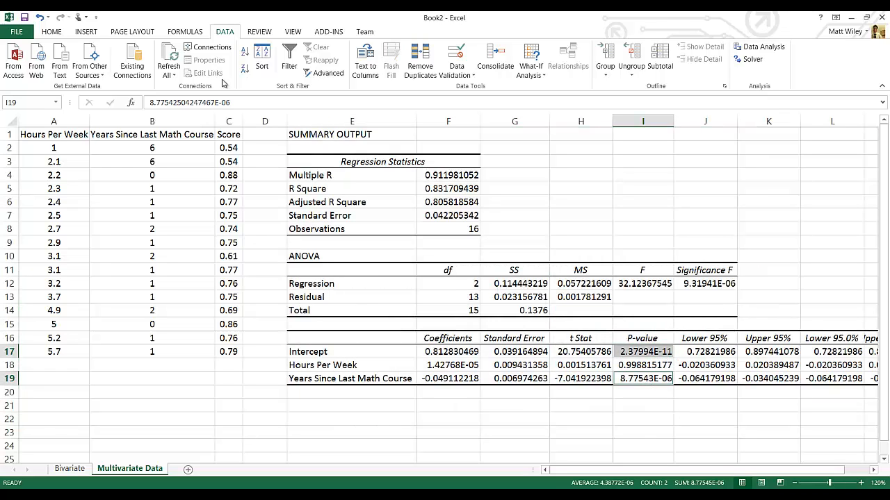
{"action": "left_click", "coordinate": [52, 32]}
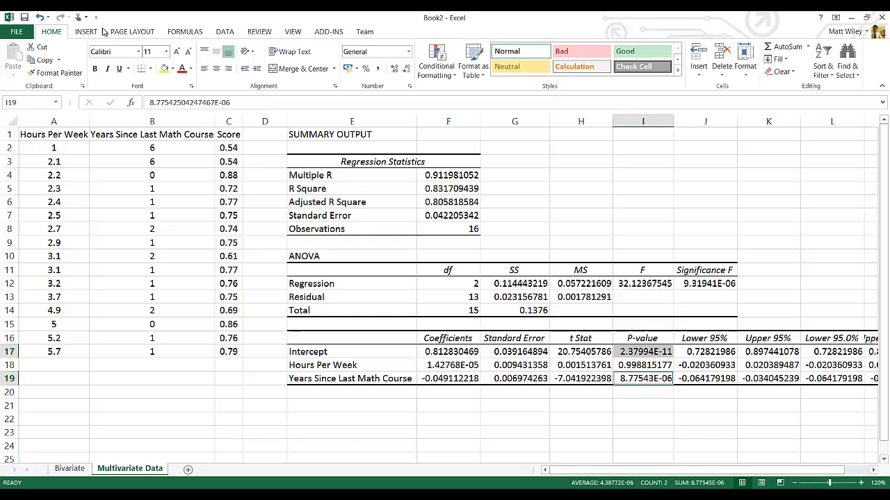
{"action": "left_click", "coordinate": [409, 54]}
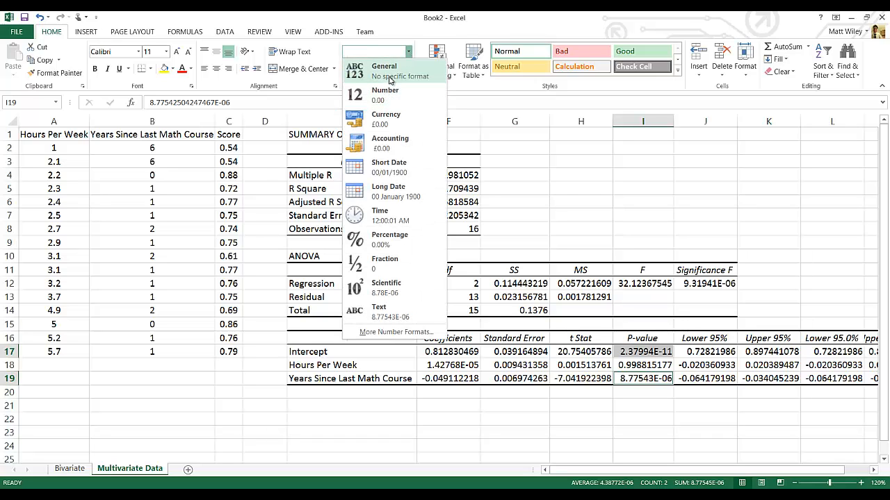
{"action": "left_click", "coordinate": [395, 92]}
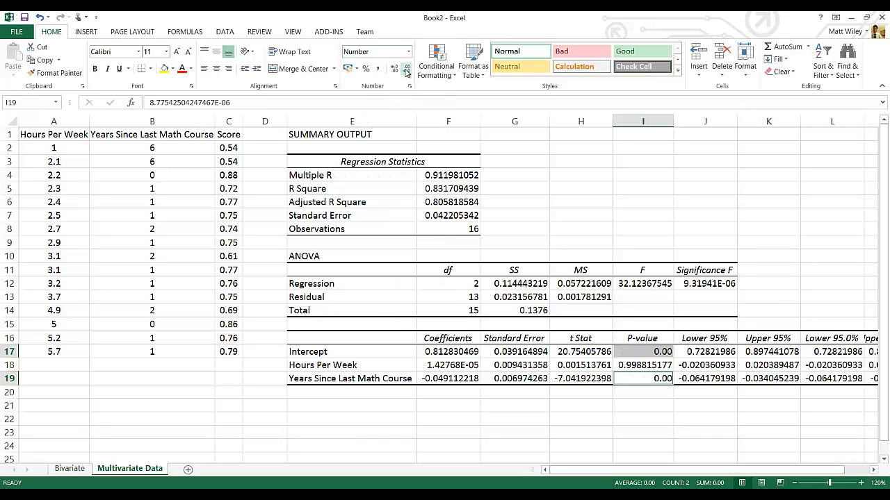
{"action": "left_click", "coordinate": [394, 70]}
{"action": "left_click", "coordinate": [394, 69]}
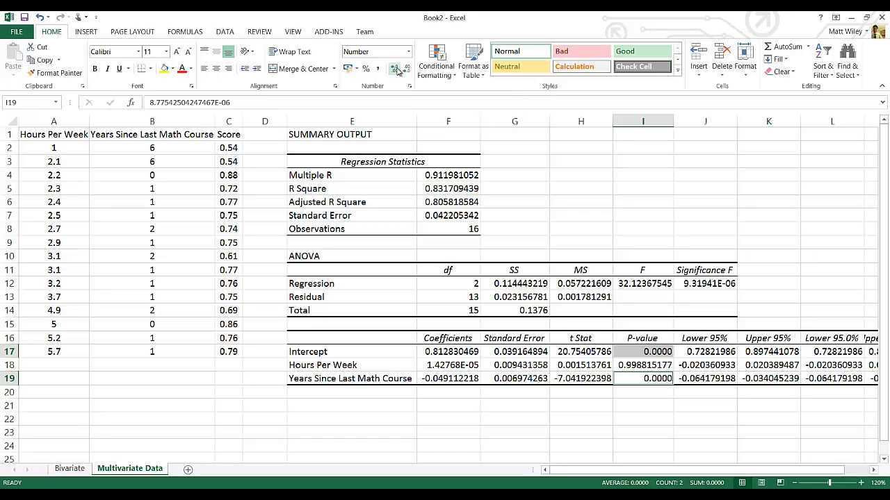
{"action": "left_click", "coordinate": [394, 69]}
{"action": "left_click", "coordinate": [394, 69]}
{"action": "left_click", "coordinate": [394, 70]}
{"action": "left_click", "coordinate": [394, 70]}
{"action": "left_click", "coordinate": [394, 69]}
{"action": "left_click", "coordinate": [394, 69]}
{"action": "left_click", "coordinate": [394, 69]}
{"action": "left_click", "coordinate": [394, 69]}
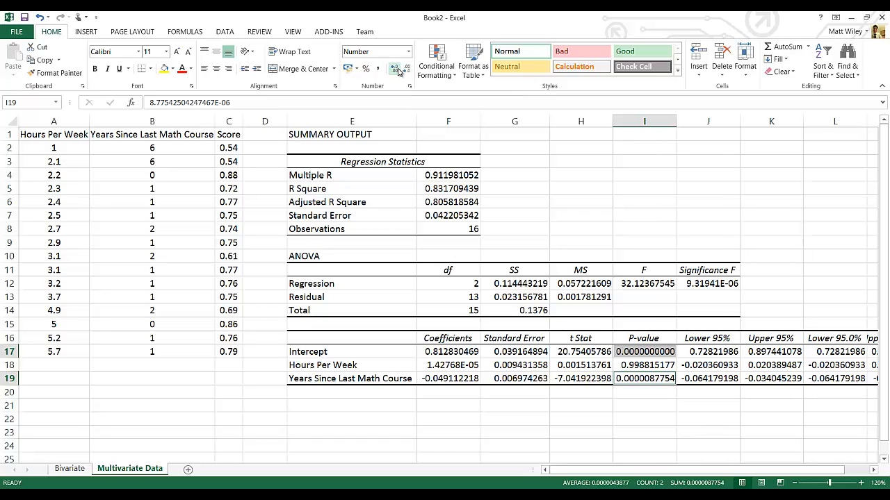
{"action": "left_click", "coordinate": [394, 69]}
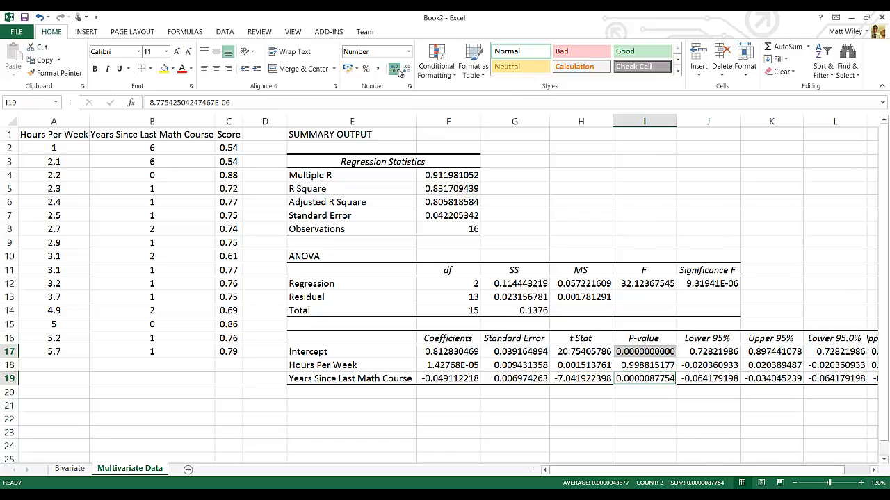
{"action": "left_click", "coordinate": [667, 164]}
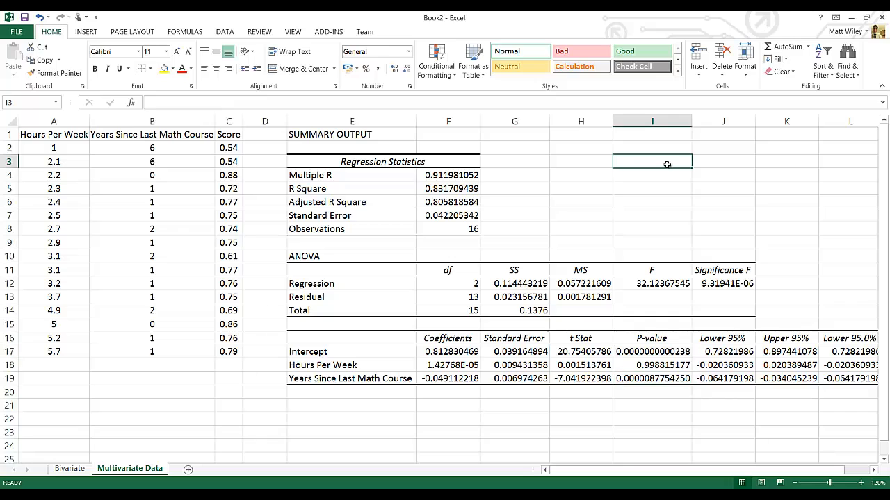
- Format the Hours Per Week coefficient in F18 as Number with 9 decimal places
{"action": "left_click", "coordinate": [455, 364]}
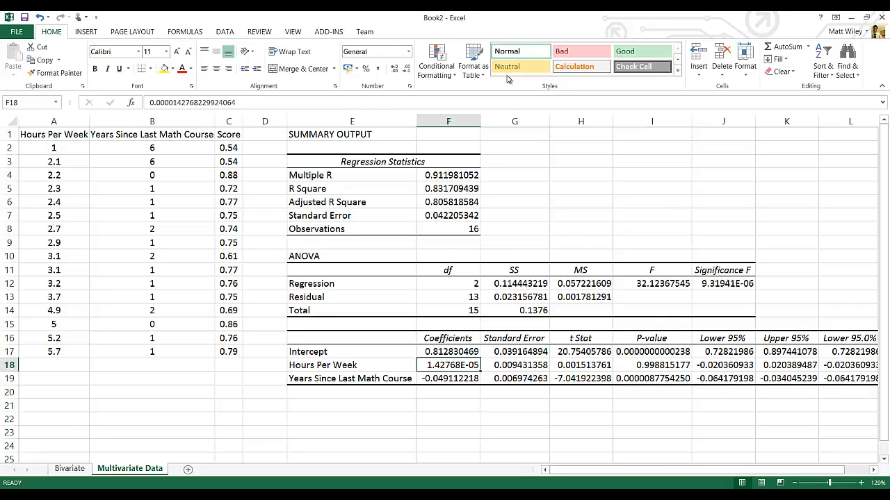
{"action": "left_click", "coordinate": [408, 54]}
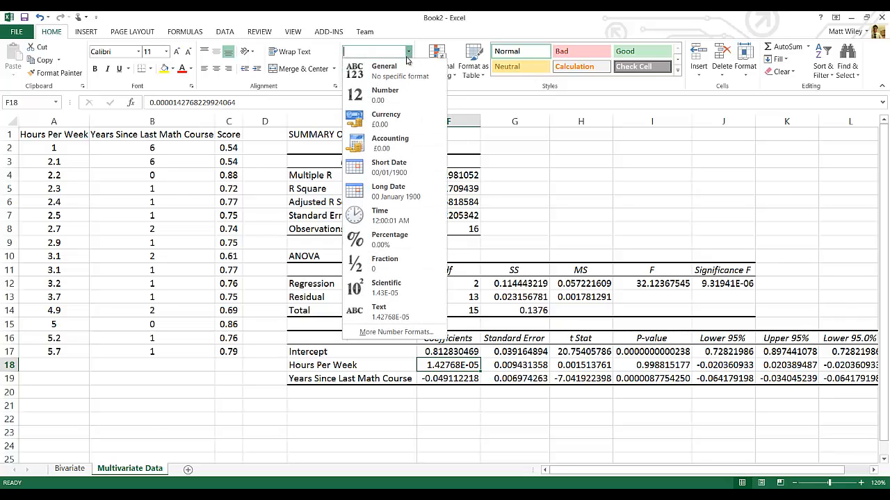
{"action": "left_click", "coordinate": [402, 96]}
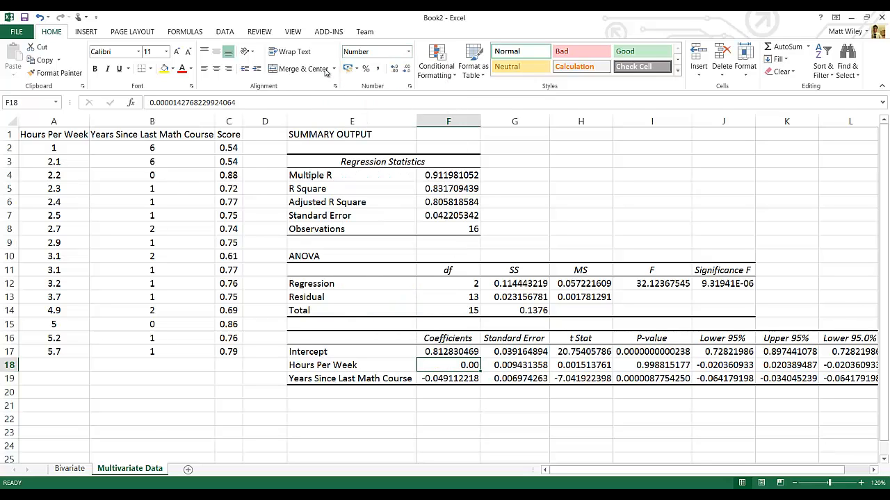
{"action": "left_click", "coordinate": [394, 69]}
{"action": "left_click", "coordinate": [394, 69]}
{"action": "left_click", "coordinate": [395, 70]}
{"action": "left_click", "coordinate": [395, 69]}
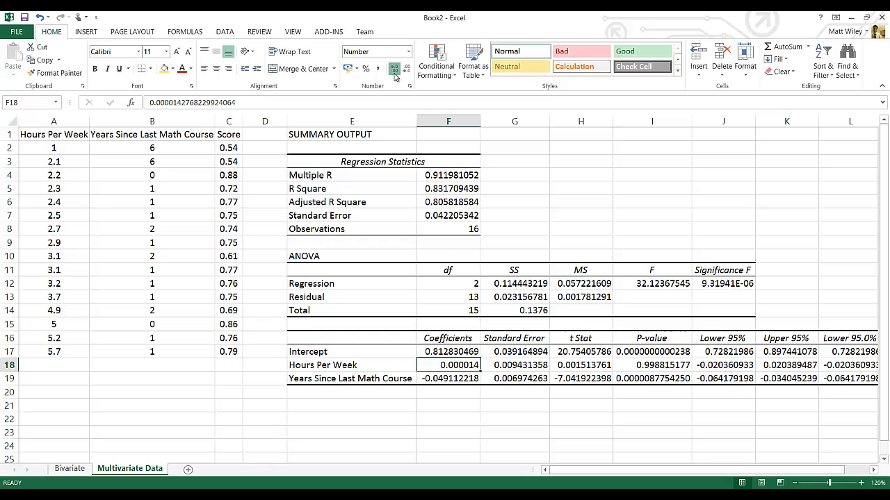
{"action": "left_click", "coordinate": [394, 69]}
{"action": "left_click", "coordinate": [395, 69]}
{"action": "left_click", "coordinate": [394, 69]}
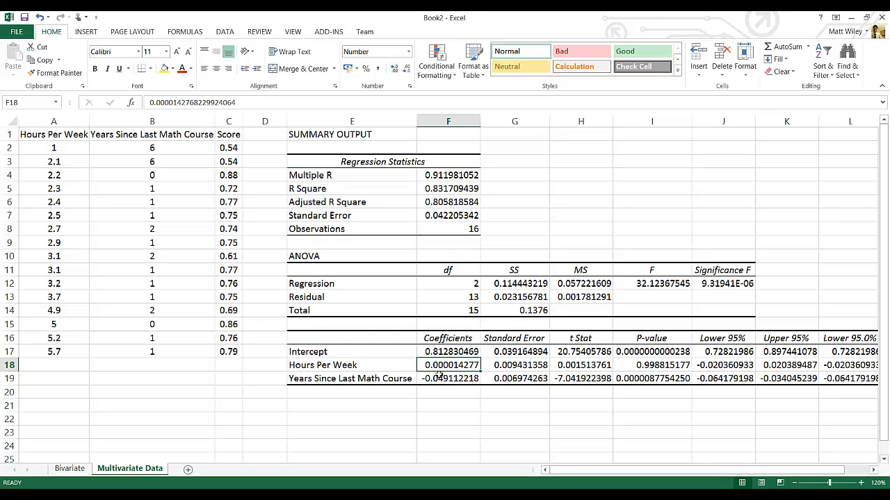
- Highlight the coefficient labels and values in E16:F19 with yellow fill
{"action": "left_click", "coordinate": [448, 354]}
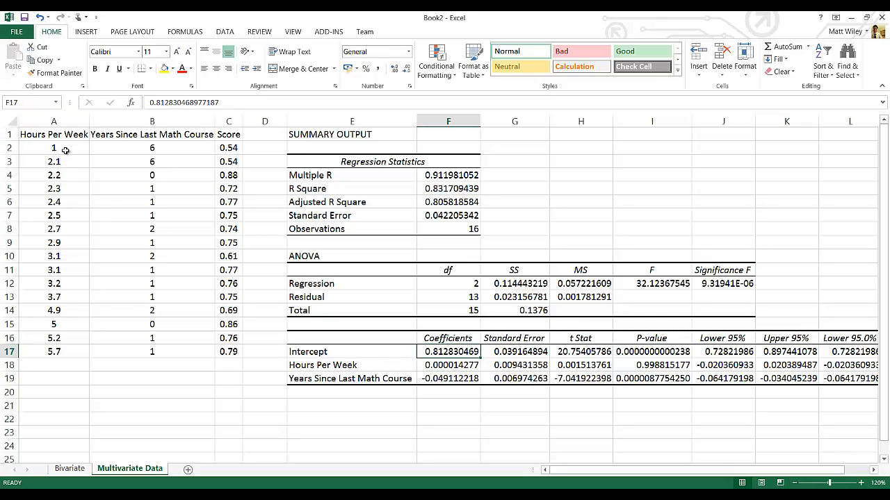
{"action": "key", "text": "Left"}
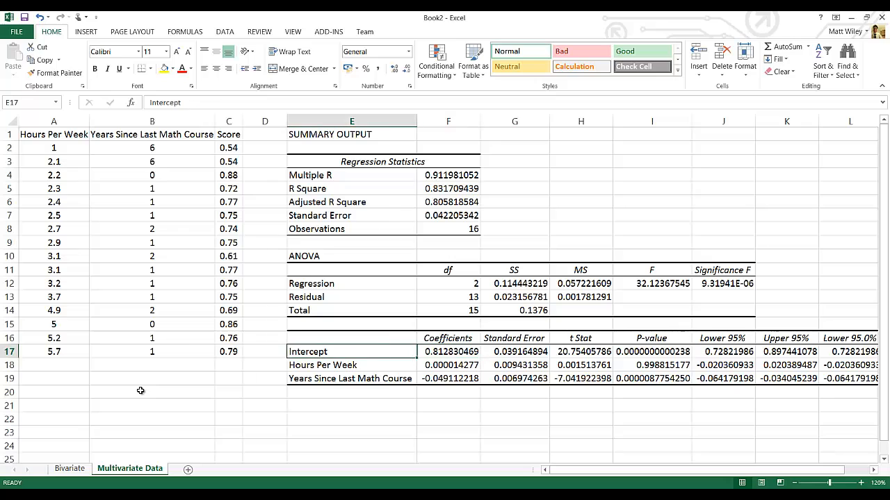
{"action": "key", "text": "Up"}
{"action": "key", "text": "shift+Right"}
{"action": "key", "text": "shift+Down"}
{"action": "key", "text": "shift+Down"}
{"action": "key", "text": "shift+Down"}
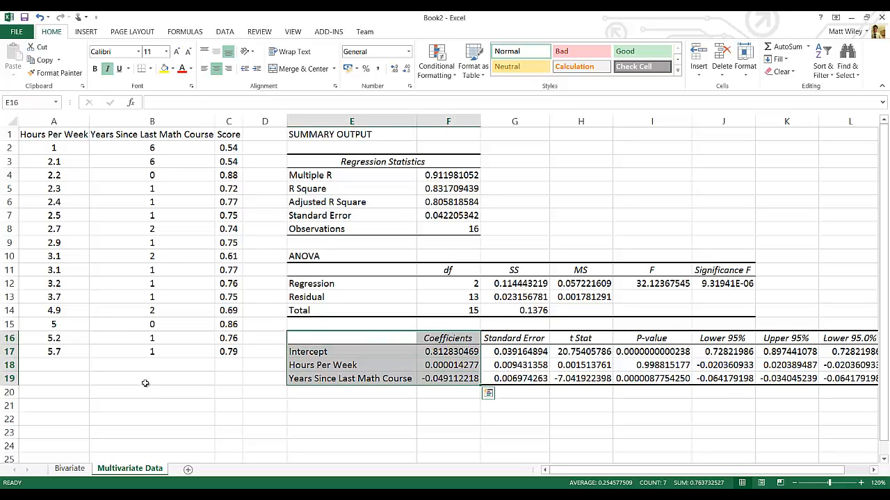
{"action": "left_click", "coordinate": [164, 69]}
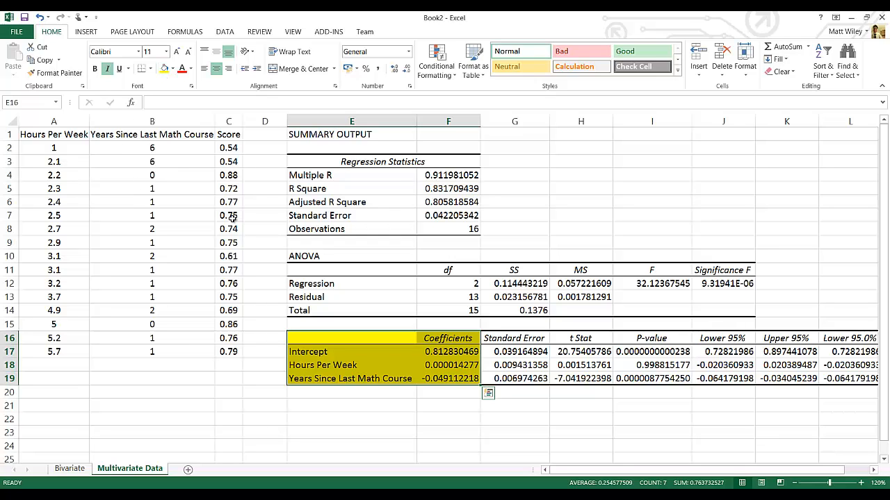
- Insert a row above the data headers and enter "Explanatory Variables" in A1
{"action": "right_click", "coordinate": [7, 135]}
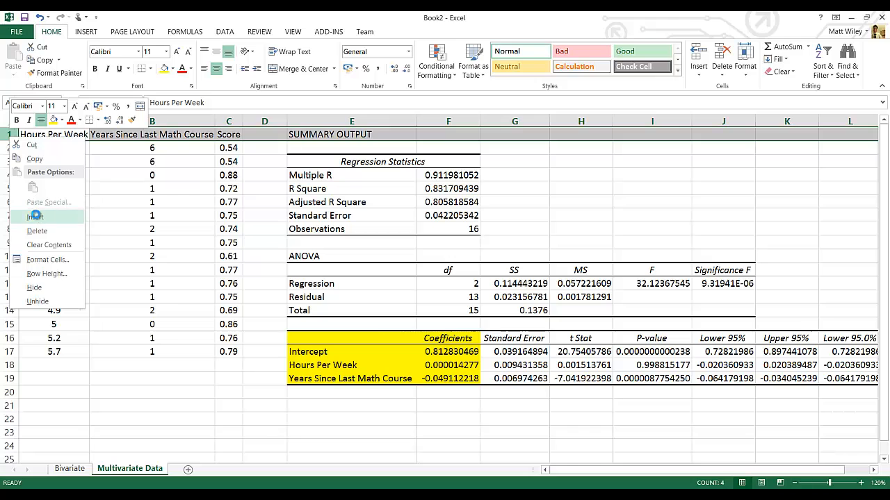
{"action": "left_click", "coordinate": [35, 216]}
{"action": "left_click", "coordinate": [72, 137]}
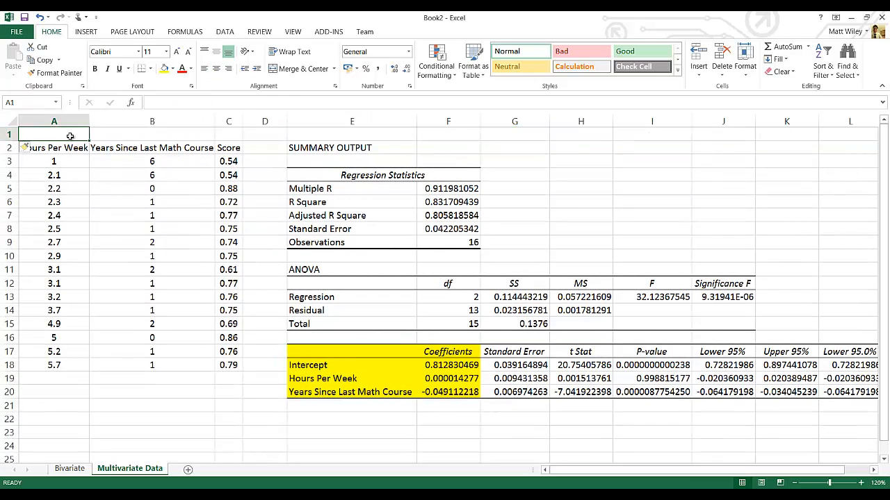
{"action": "double_click", "coordinate": [71, 137]}
{"action": "type", "text": "eXP"}
{"action": "key", "text": "BackSpace"}
{"action": "key", "text": "BackSpace"}
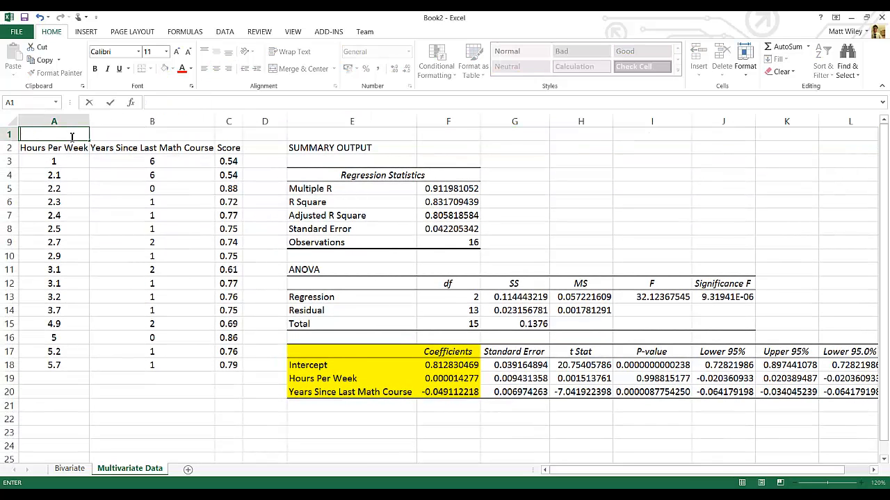
{"action": "type", "text": "Explanatry"}
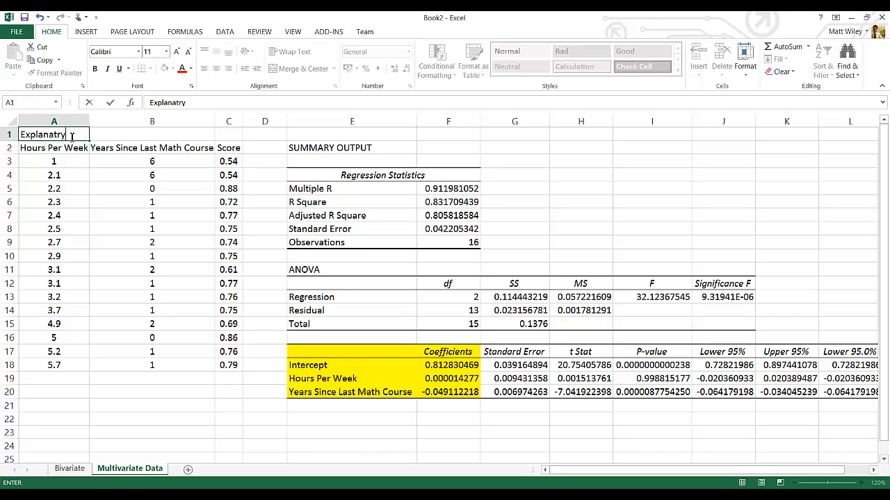
{"action": "key", "text": "BackSpace"}
{"action": "key", "text": "BackSpace"}
{"action": "type", "text": "ory Variables"}
{"action": "key", "text": "Return"}
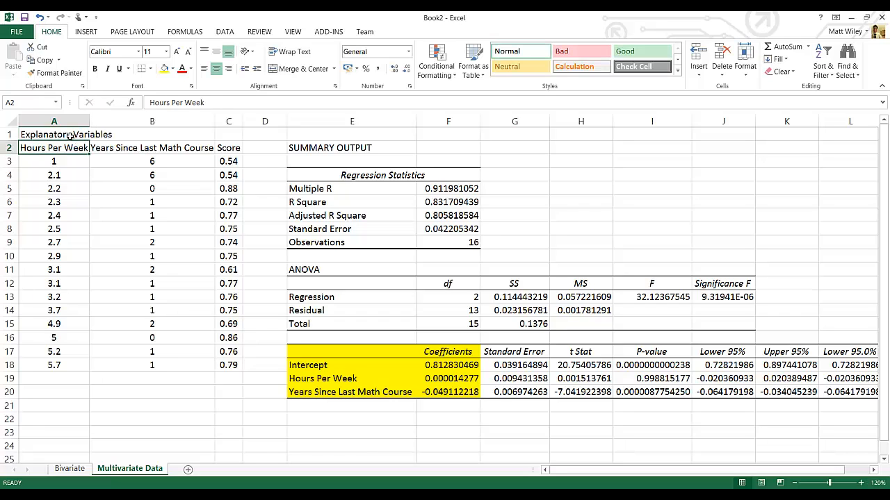
- Enter the heading "Response" in C1 above the Score column
{"action": "key", "text": "Up"}
{"action": "key", "text": "Right"}
{"action": "key", "text": "Right"}
{"action": "type", "text": "Response"}
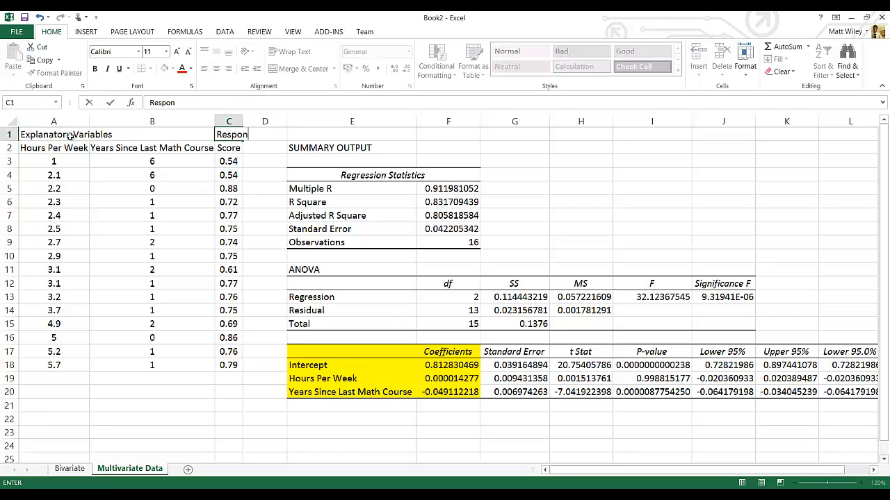
{"action": "key", "text": "Return"}
- Merge and center the Explanatory Variables heading across A1:B1 and autofit column C
{"action": "left_click_drag", "start_coordinate": [70, 136], "coordinate": [151, 134]}
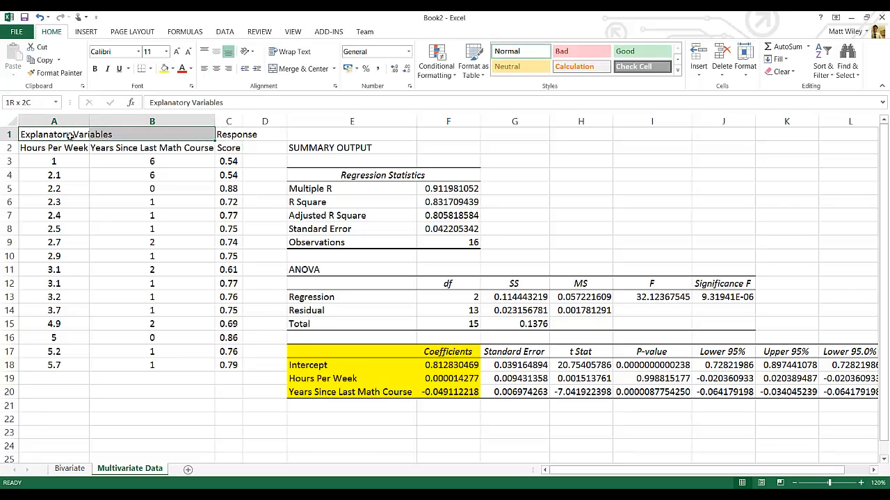
{"action": "left_click", "coordinate": [303, 69]}
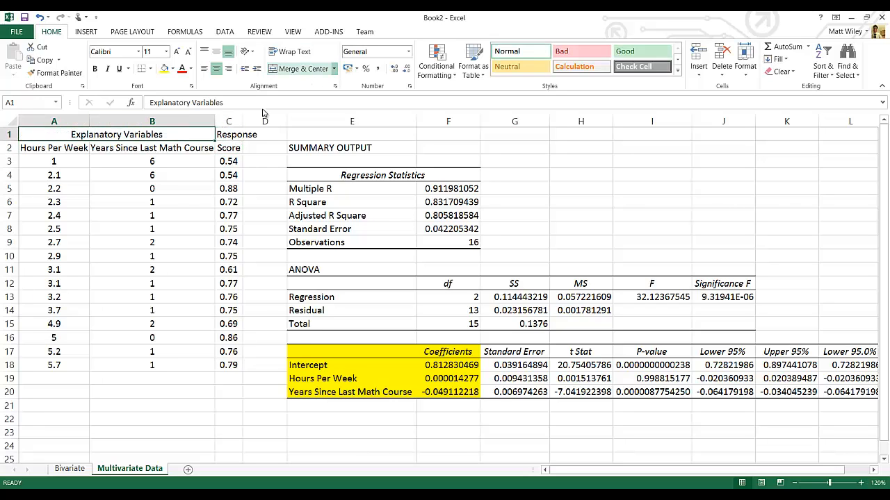
{"action": "double_click", "coordinate": [243, 121]}
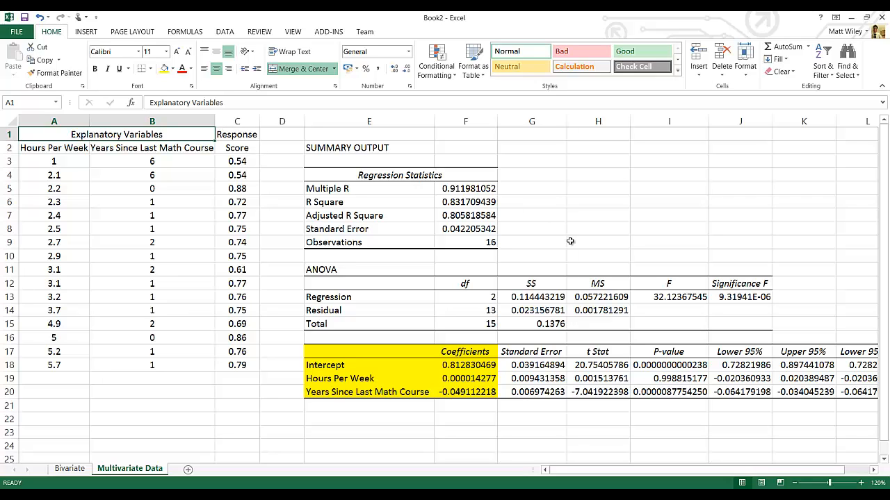
{"action": "left_click", "coordinate": [533, 256]}
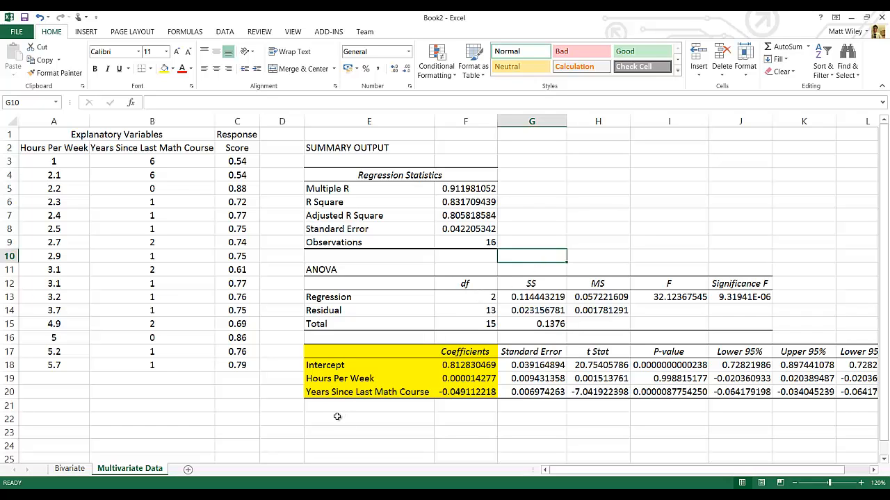
- On the Bivariate sheet, enter the label x in E20 and the value 4 in F20
{"action": "left_click", "coordinate": [80, 470]}
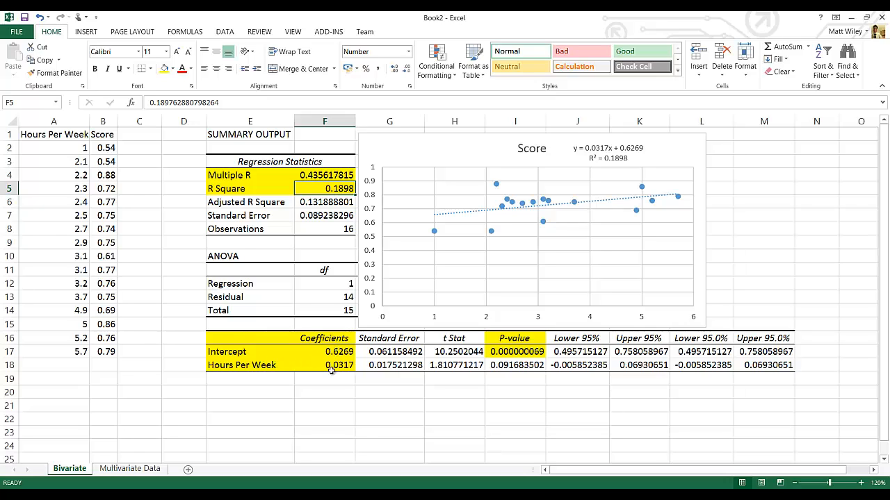
{"action": "left_click", "coordinate": [244, 393]}
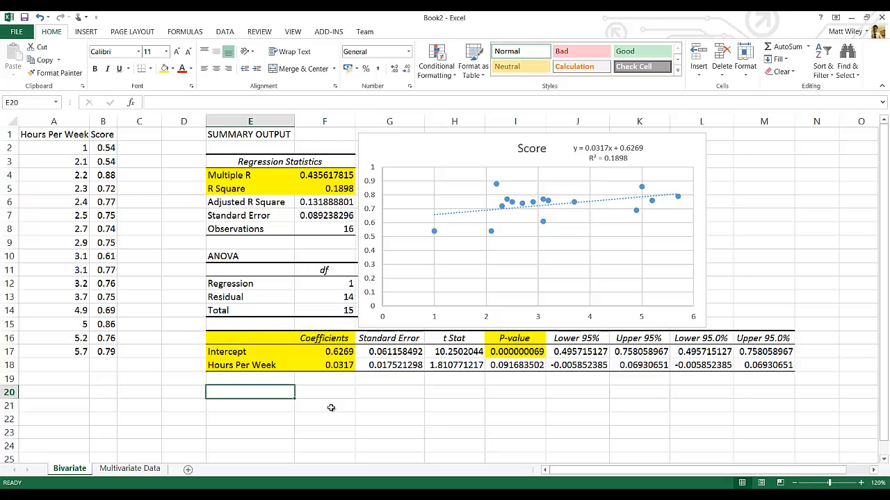
{"action": "key", "text": "Right"}
{"action": "type", "text": "="}
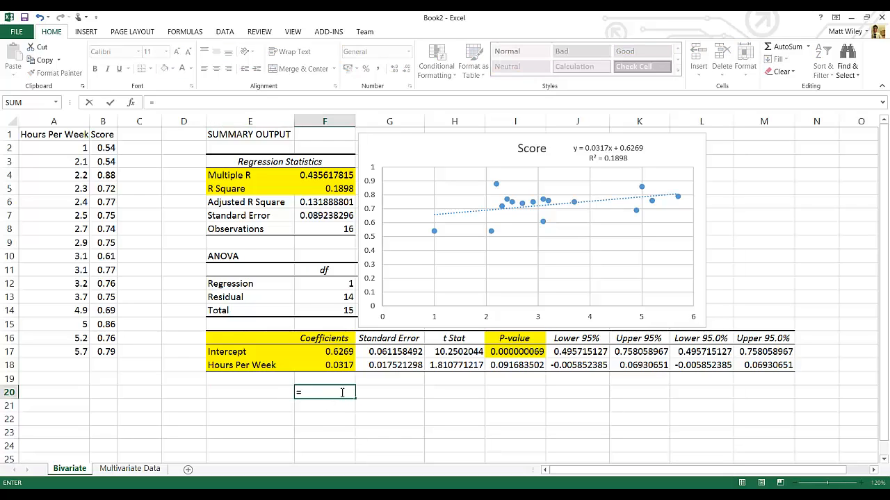
{"action": "key", "text": "Escape"}
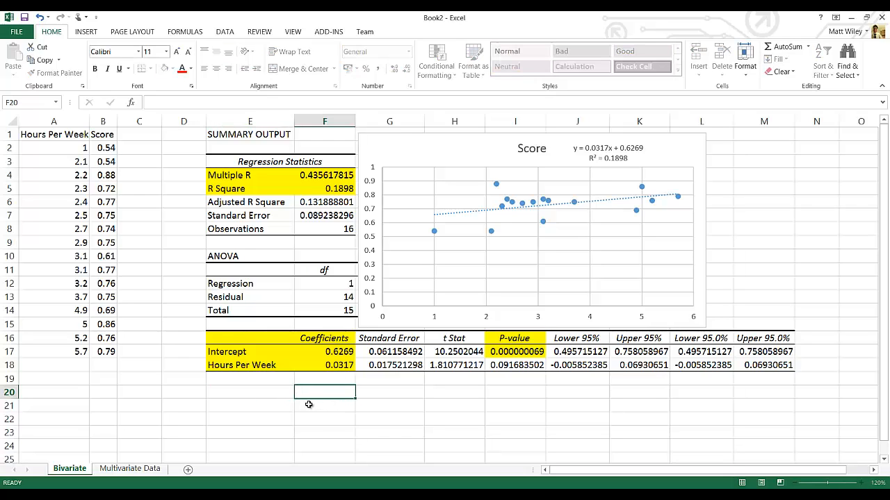
{"action": "key", "text": "Left"}
{"action": "type", "text": "x"}
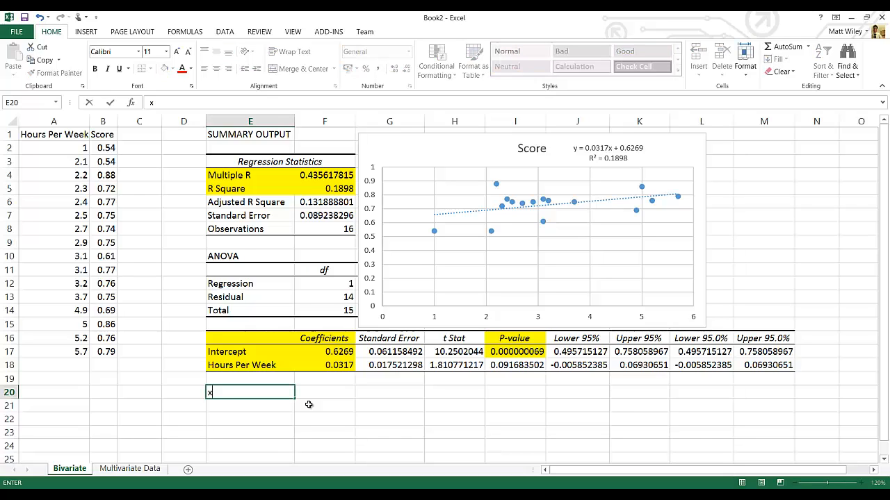
{"action": "key", "text": "Tab"}
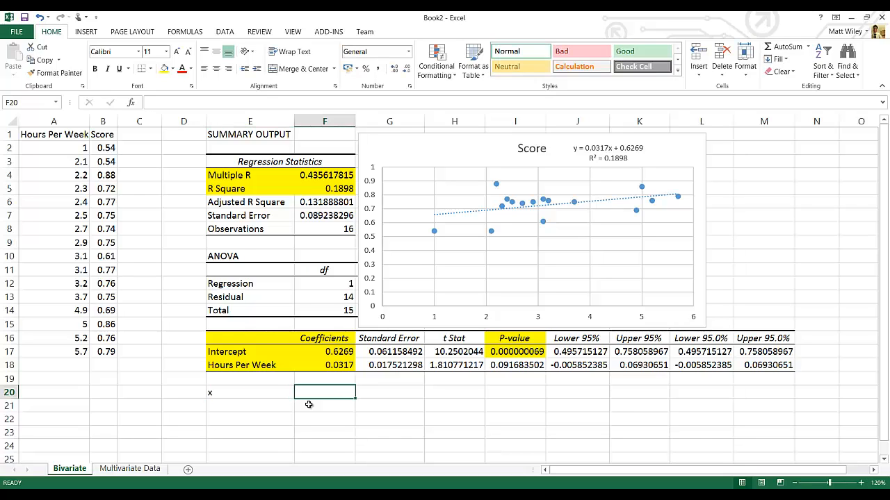
{"action": "type", "text": "4"}
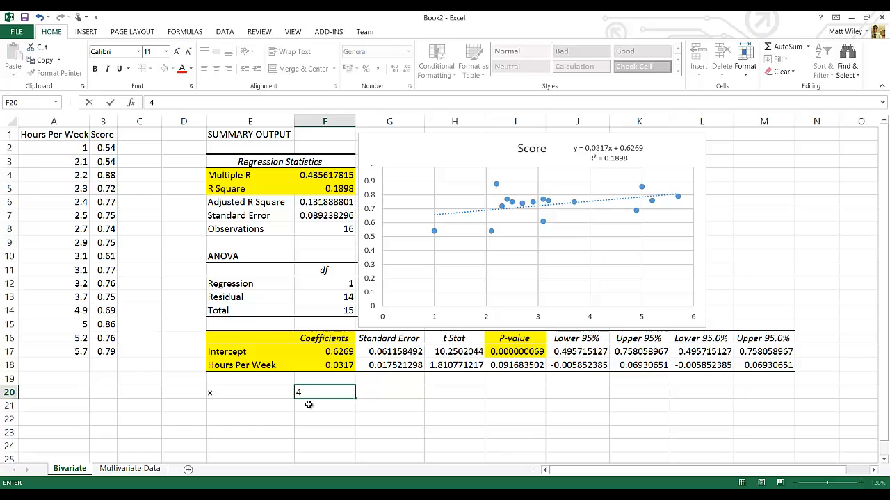
{"action": "key", "text": "Return"}
- Label E21 as yhat and calculate the predicted score in F21 with =F18*F20+F17
{"action": "type", "text": "y"}
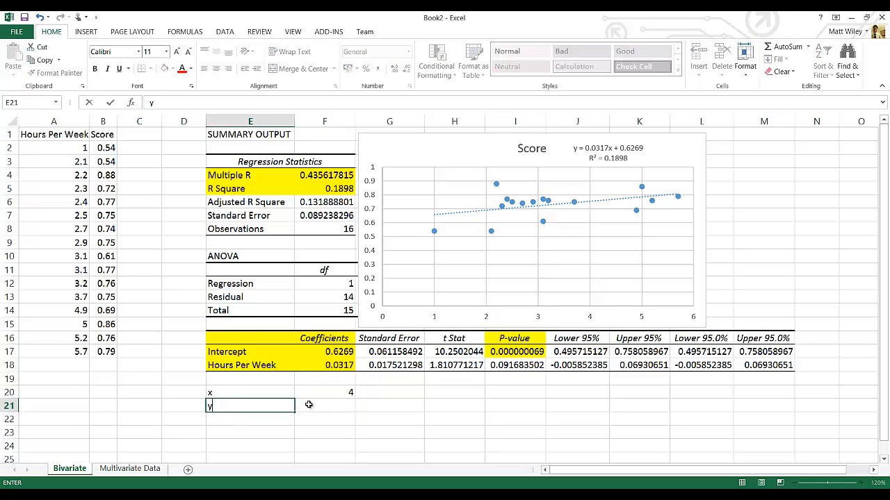
{"action": "type", "text": "hat"}
{"action": "key", "text": "Tab"}
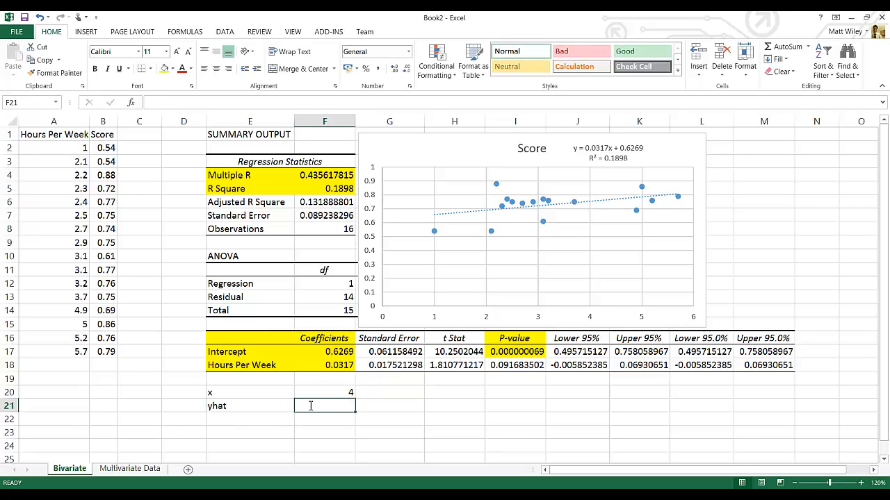
{"action": "type", "text": "="}
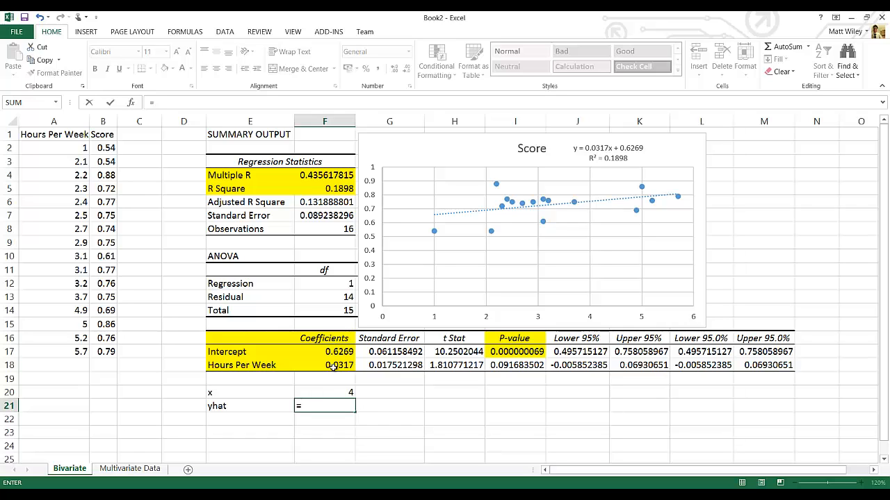
{"action": "left_click", "coordinate": [333, 368]}
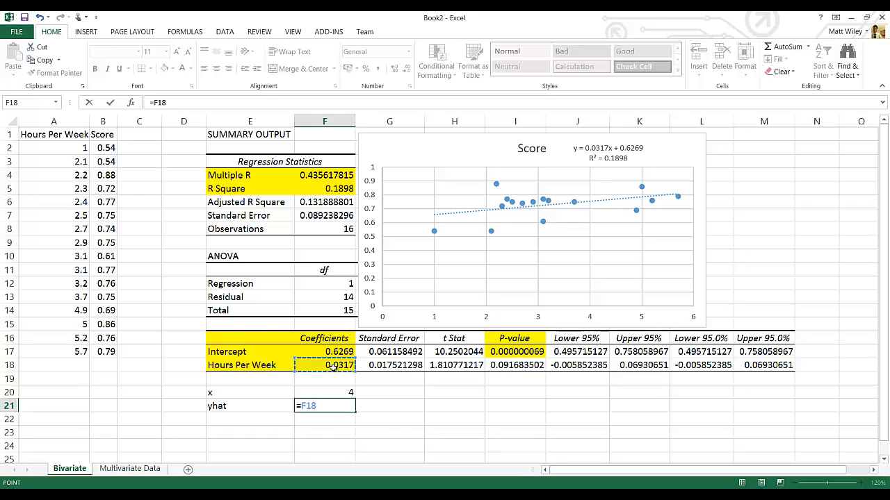
{"action": "type", "text": "*"}
{"action": "left_click", "coordinate": [343, 393]}
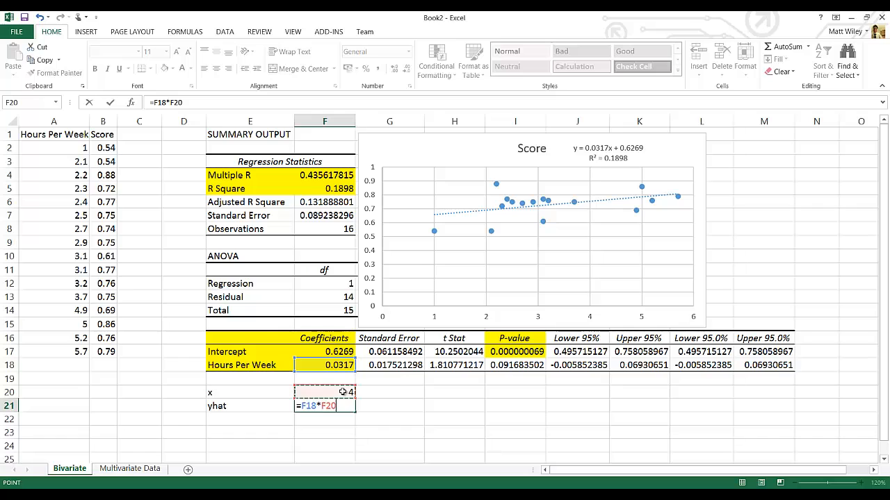
{"action": "type", "text": "+"}
{"action": "left_click", "coordinate": [346, 352]}
{"action": "key", "text": "Return"}
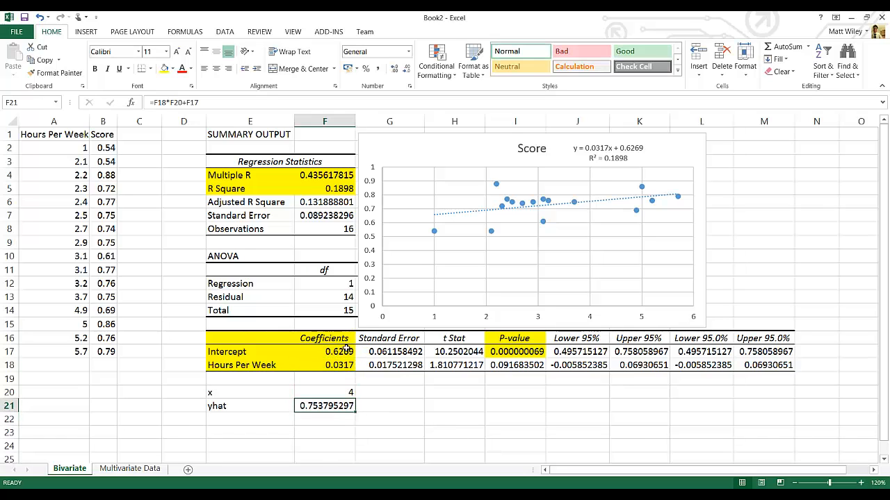
- Add parentheses around the product in the yhat formula in F21, making it =(F18*F20)+F17
{"action": "left_click", "coordinate": [291, 102]}
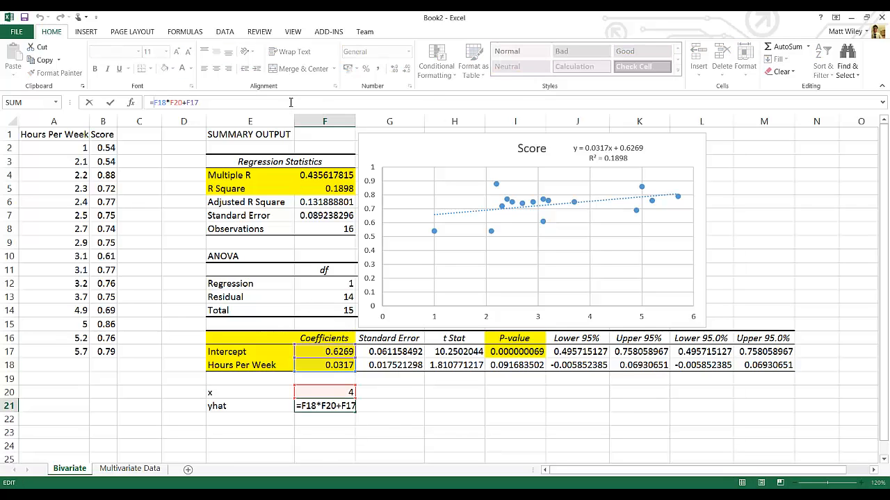
{"action": "type", "text": "("}
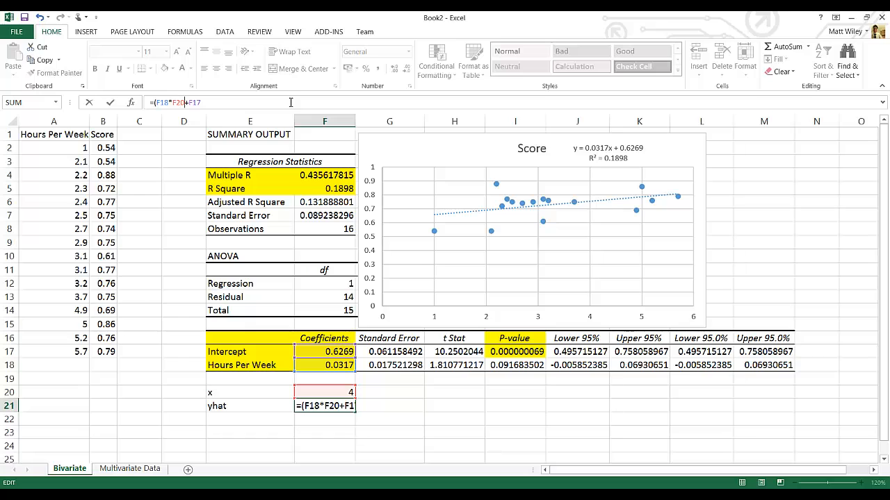
{"action": "type", "text": ")"}
{"action": "key", "text": "Return"}
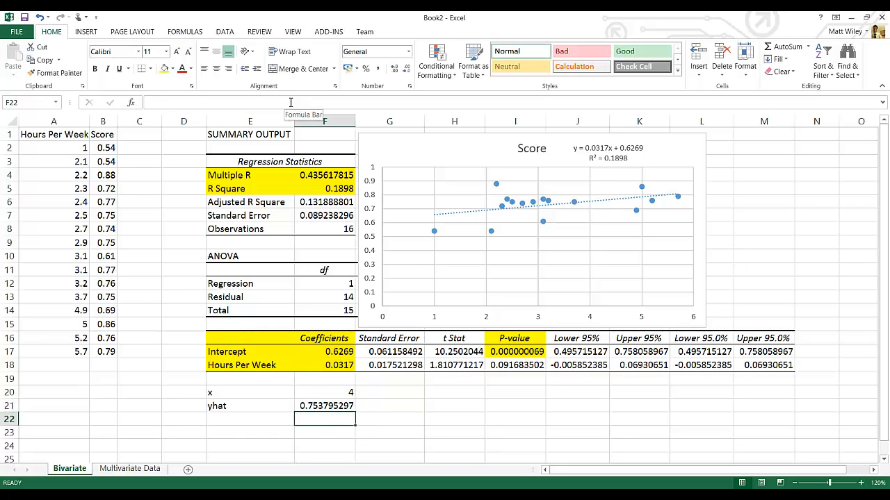
- Format the predicted score in F21 on the Bivariate sheet to two decimal places
{"action": "key", "text": "Up"}
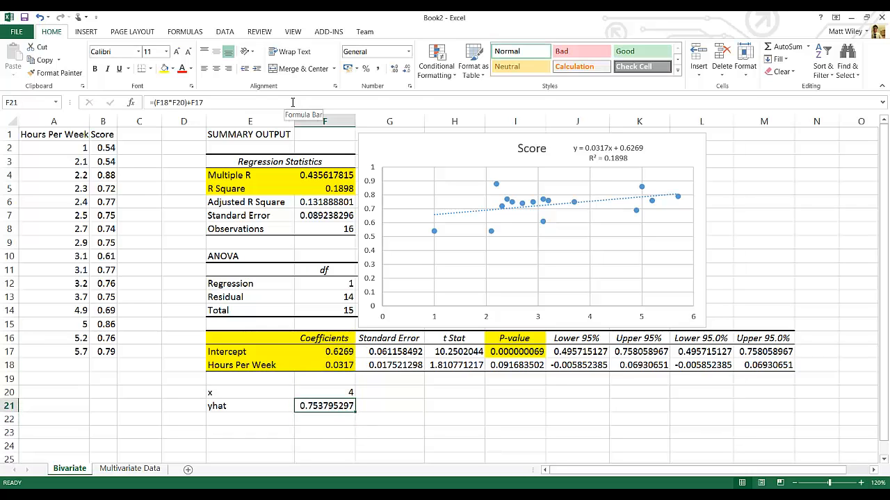
{"action": "left_click", "coordinate": [406, 71]}
{"action": "left_click", "coordinate": [406, 71]}
{"action": "left_click", "coordinate": [406, 71]}
{"action": "left_click", "coordinate": [406, 71]}
{"action": "left_click", "coordinate": [406, 71]}
{"action": "left_click", "coordinate": [406, 71]}
{"action": "left_click", "coordinate": [406, 71]}
{"action": "left_click", "coordinate": [406, 71]}
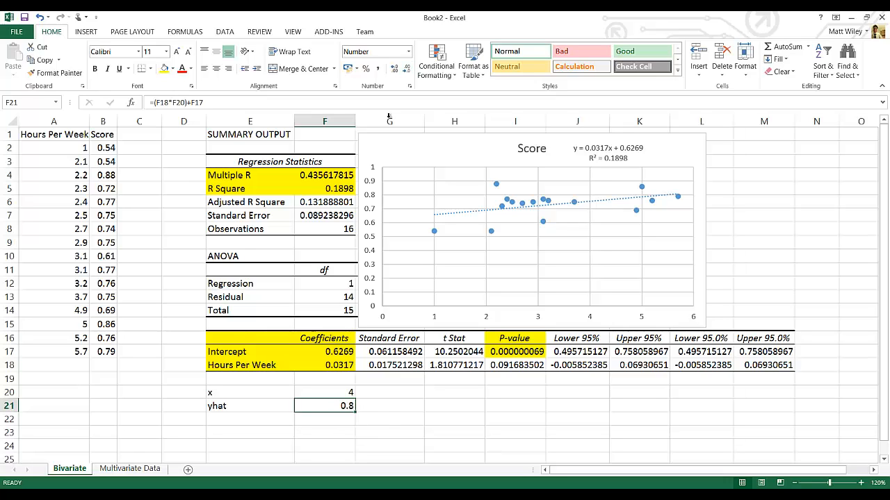
{"action": "left_click", "coordinate": [395, 69]}
- On the Multivariate Data sheet, highlight the R Square label and value in E6:F6 with yellow fill
{"action": "left_click", "coordinate": [128, 469]}
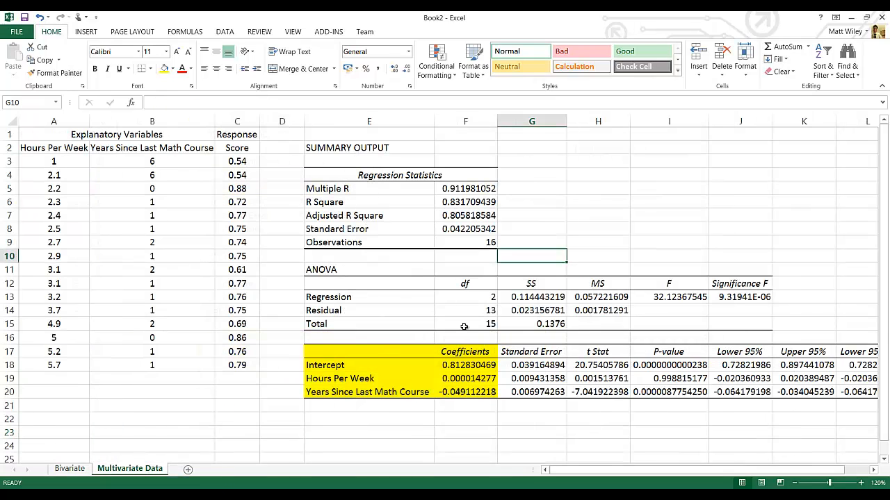
{"action": "left_click", "coordinate": [458, 202]}
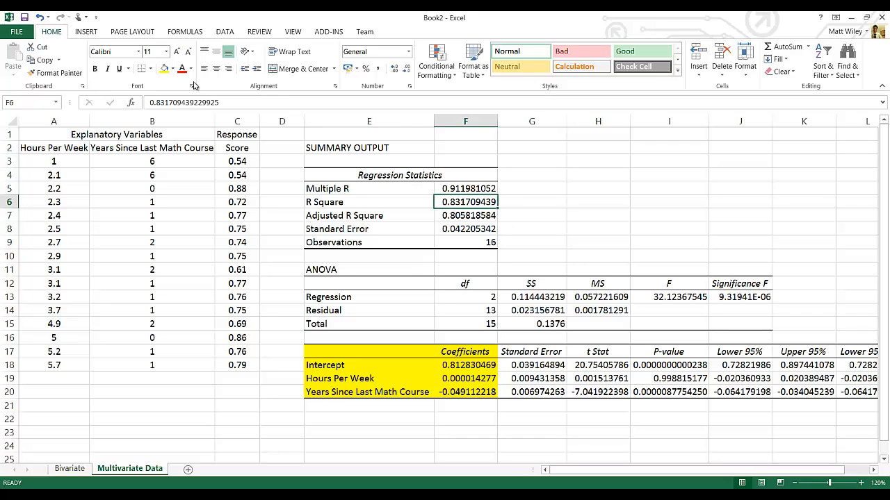
{"action": "key", "text": "shift+Left"}
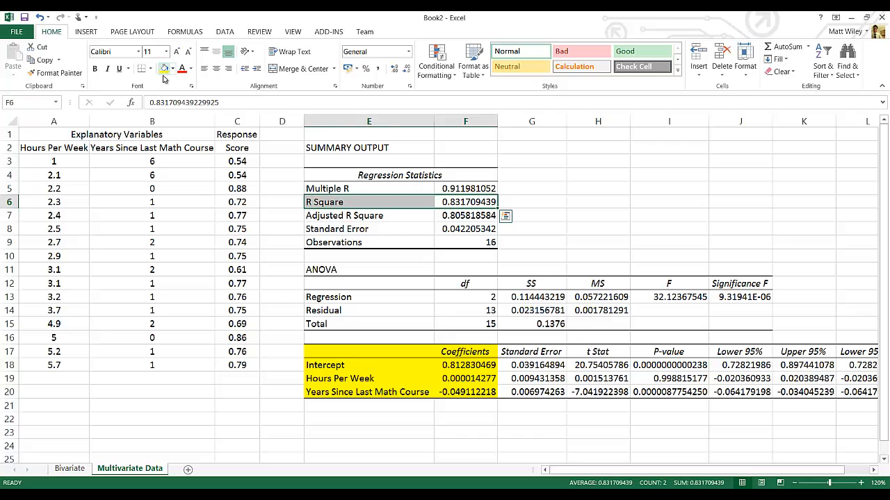
{"action": "left_click", "coordinate": [165, 70]}
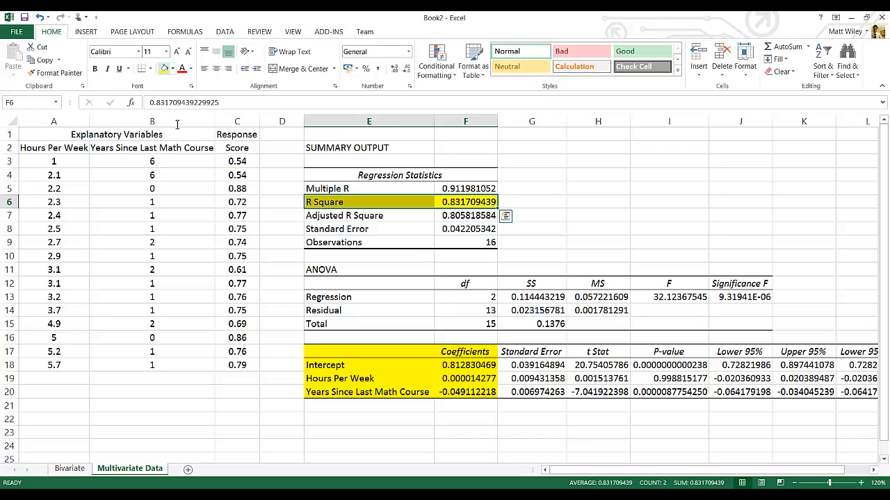
{"action": "left_click", "coordinate": [572, 205]}
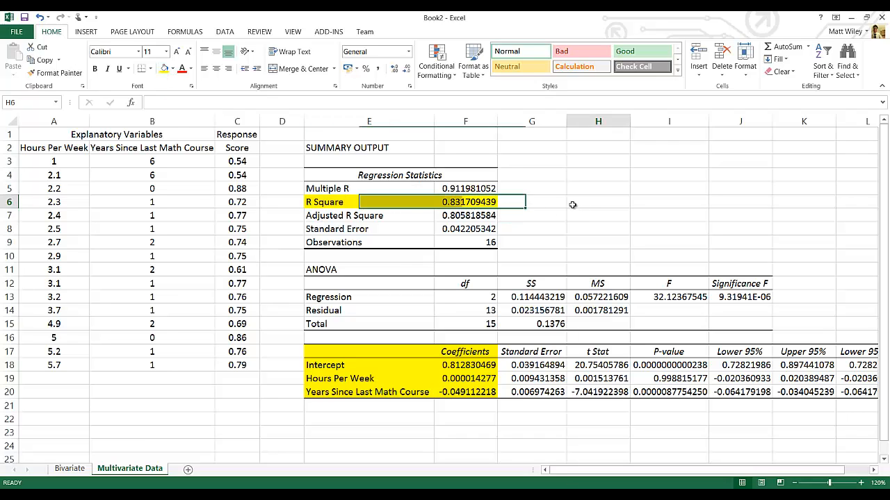
{"action": "key", "text": "super+c"}
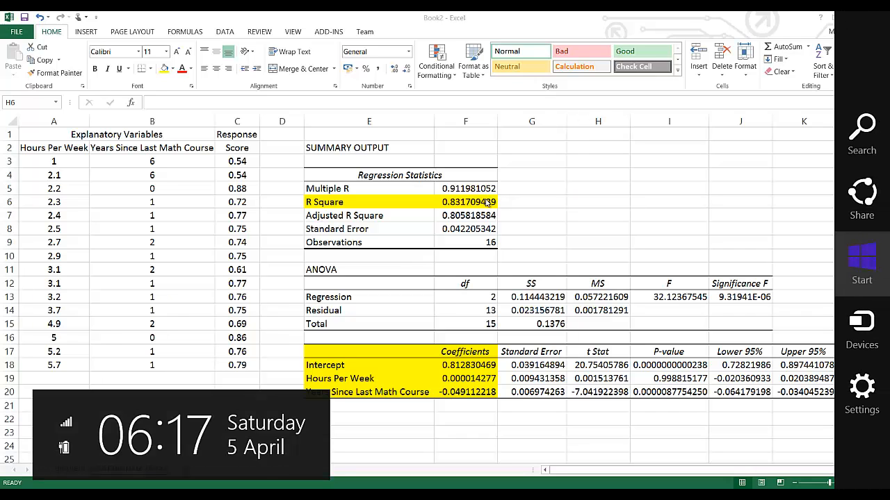
{"action": "left_click", "coordinate": [549, 200]}
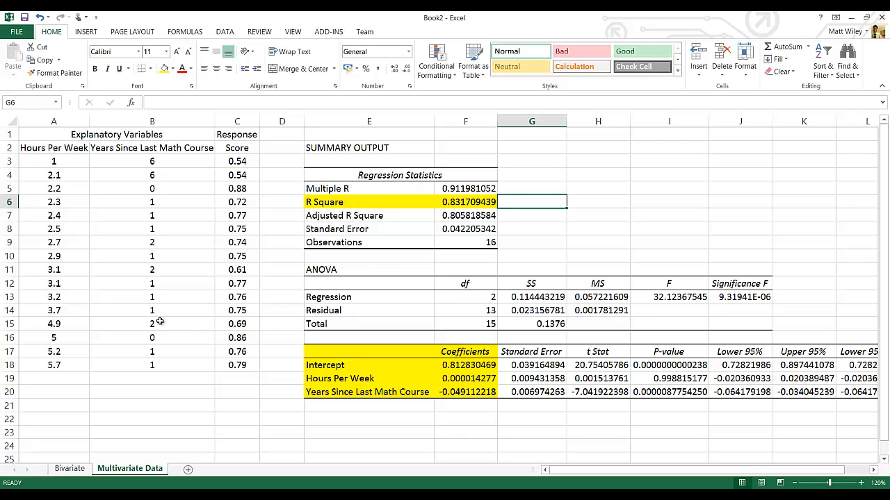
{"action": "left_click", "coordinate": [69, 468]}
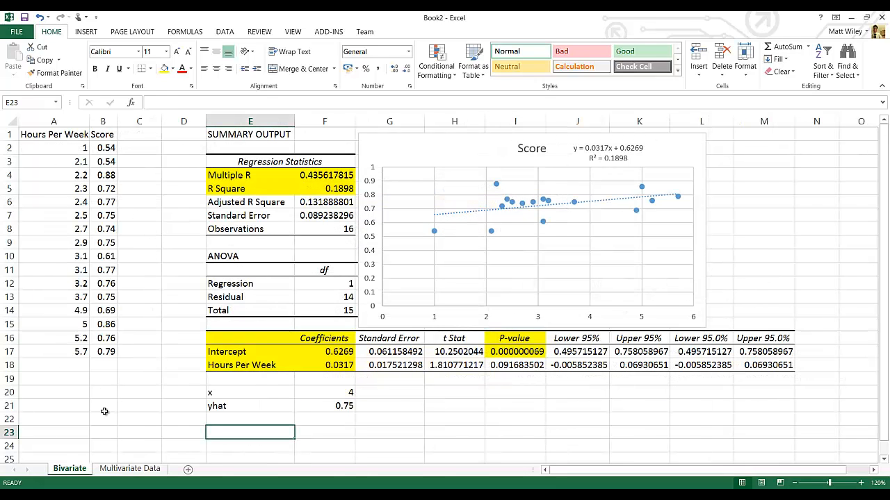
{"action": "left_click", "coordinate": [122, 469]}
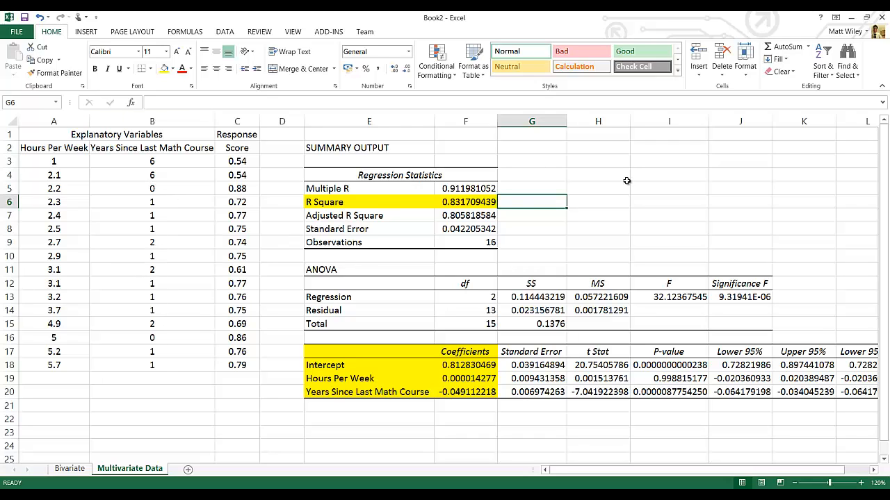
{"action": "key", "text": "Right"}
{"action": "key", "text": "Left"}
- Enter the label x in E22 and the value 4 in F22 below the multivariate coefficients
{"action": "left_click", "coordinate": [383, 418]}
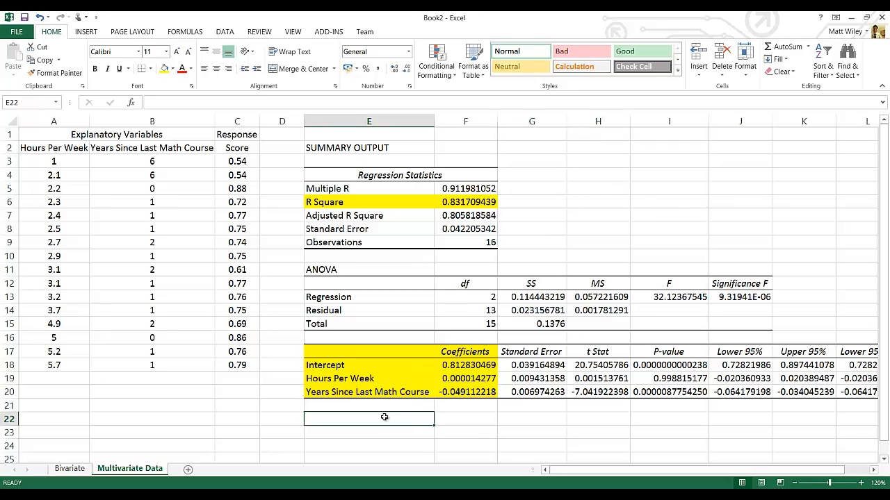
{"action": "type", "text": "x"}
{"action": "key", "text": "Tab"}
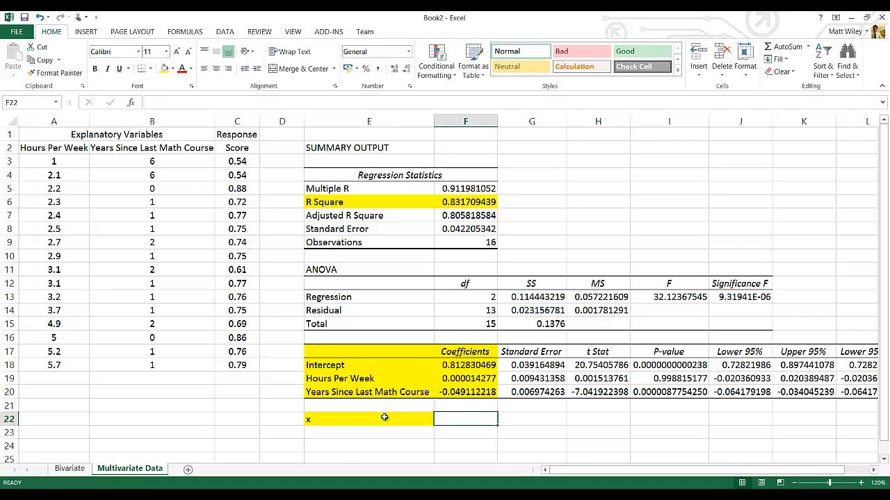
{"action": "type", "text": "4"}
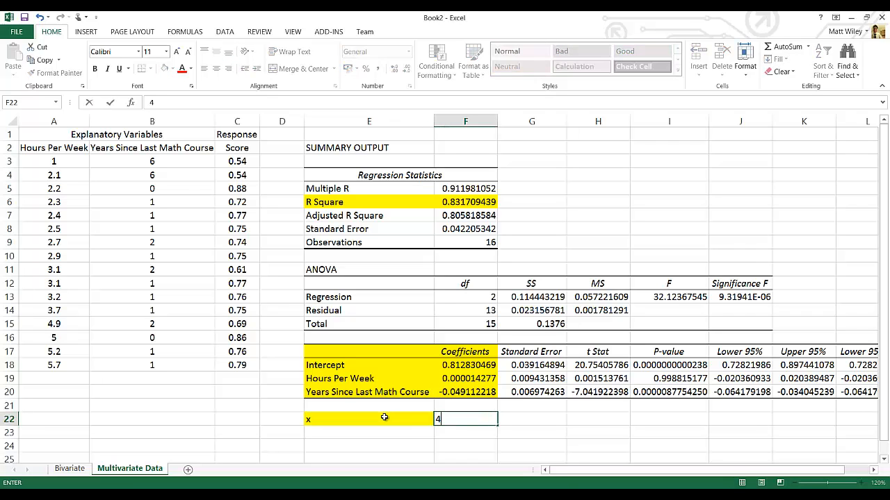
{"action": "key", "text": "Return"}
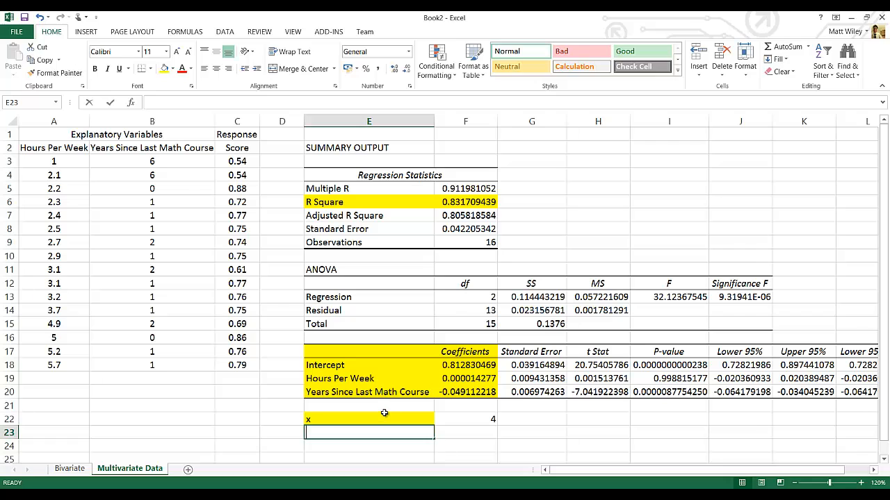
{"action": "type", "text": "yhat"}
{"action": "key", "text": "Tab"}
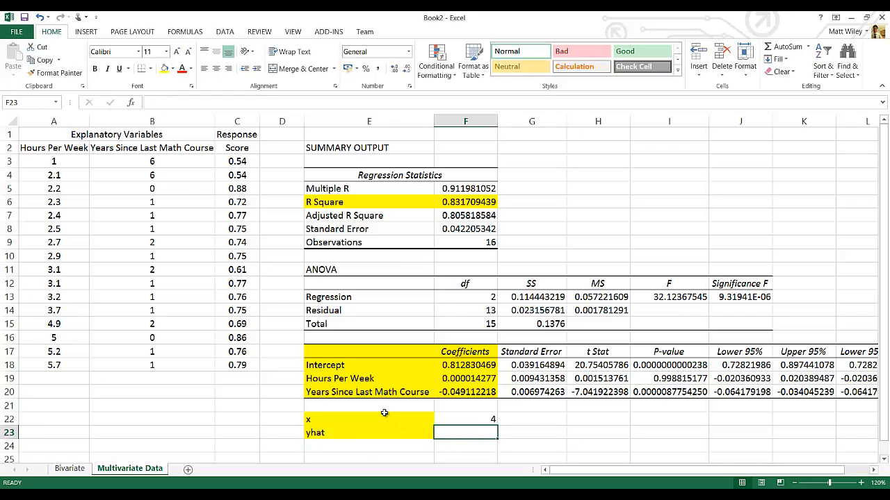
{"action": "type", "text": "=("}
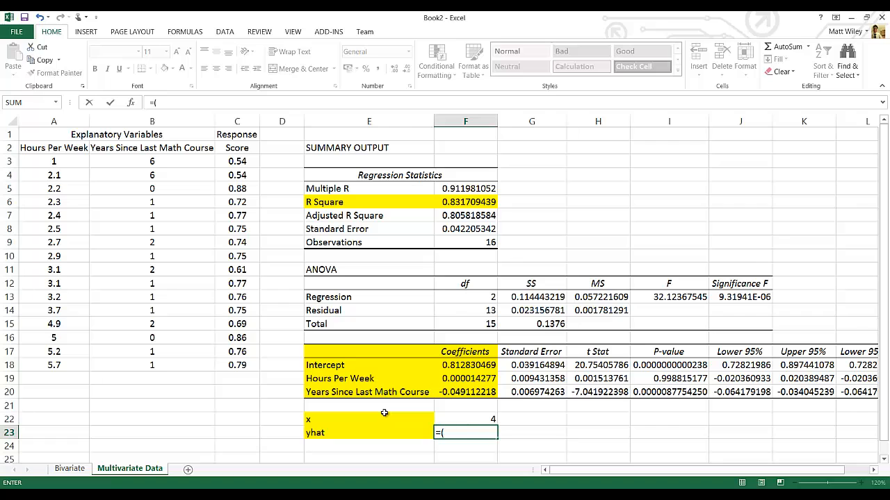
{"action": "key", "text": "Escape"}
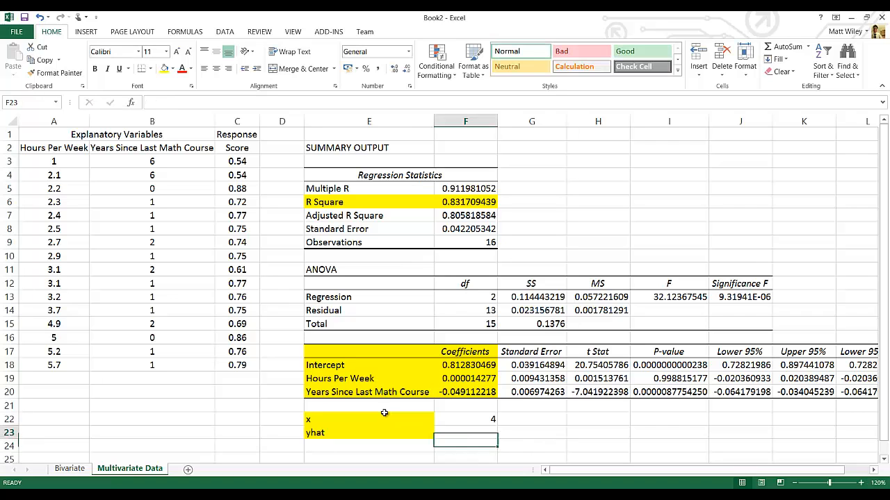
- Relabel E22 as x1 and E23 as x2, and enter the label yhat in E24
{"action": "key", "text": "Left"}
{"action": "key", "text": "Up"}
{"action": "double_click", "coordinate": [385, 414]}
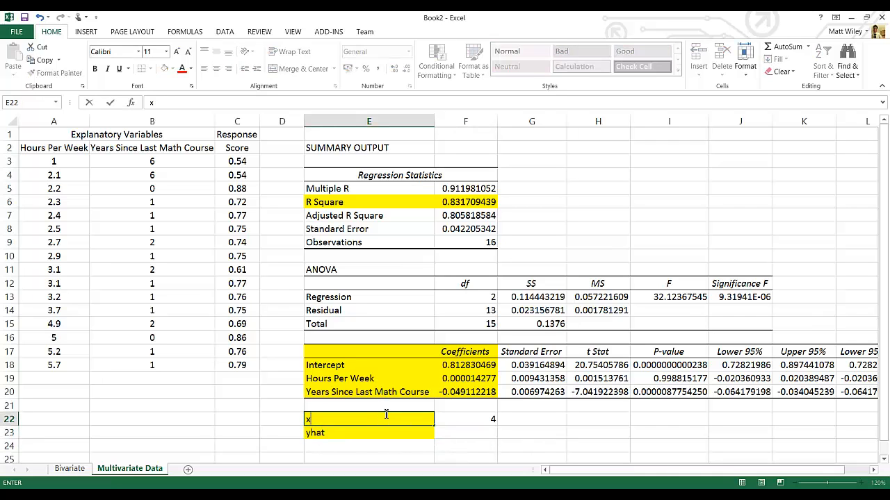
{"action": "type", "text": "1"}
{"action": "key", "text": "Return"}
{"action": "type", "text": "x1"}
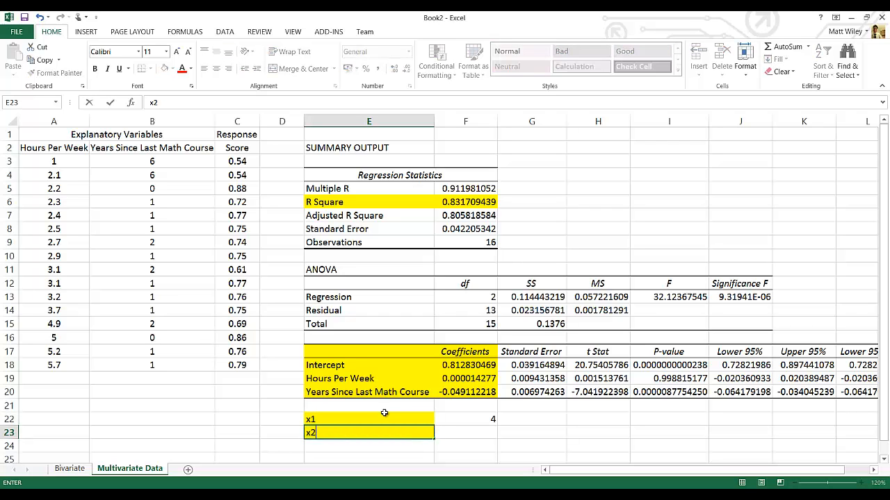
{"action": "key", "text": "Return"}
{"action": "type", "text": "yha"}
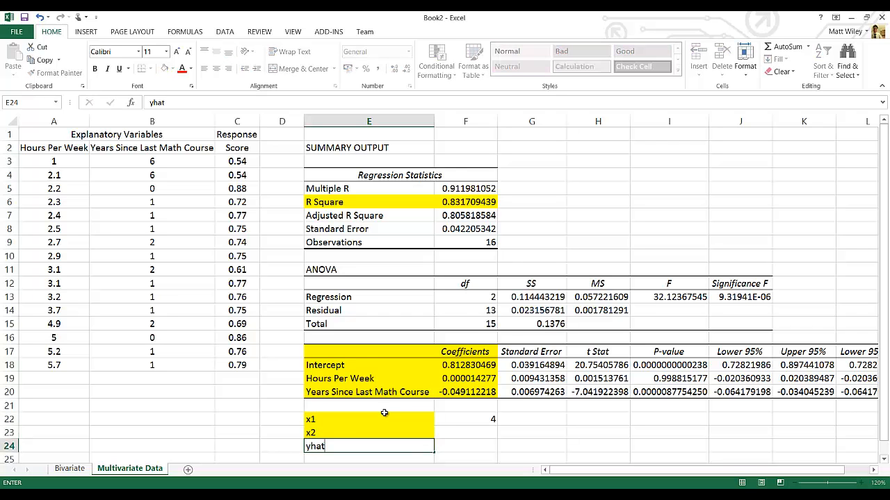
{"action": "type", "text": "t"}
{"action": "key", "text": "Return"}
- Extend the labels to x1 (hours per week) in E22 and x2 (years since last math) in E23
{"action": "key", "text": "Up"}
{"action": "key", "text": "Up"}
{"action": "key", "text": "Up"}
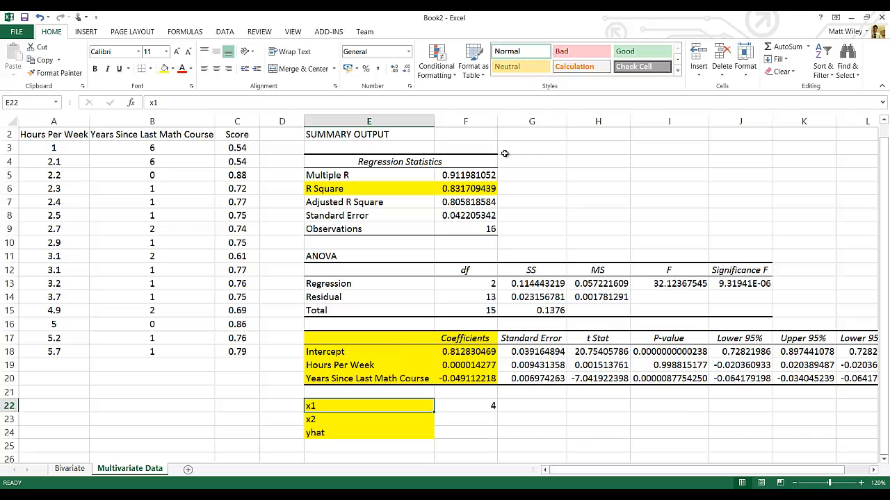
{"action": "left_click", "coordinate": [543, 109]}
{"action": "type", "text": "("}
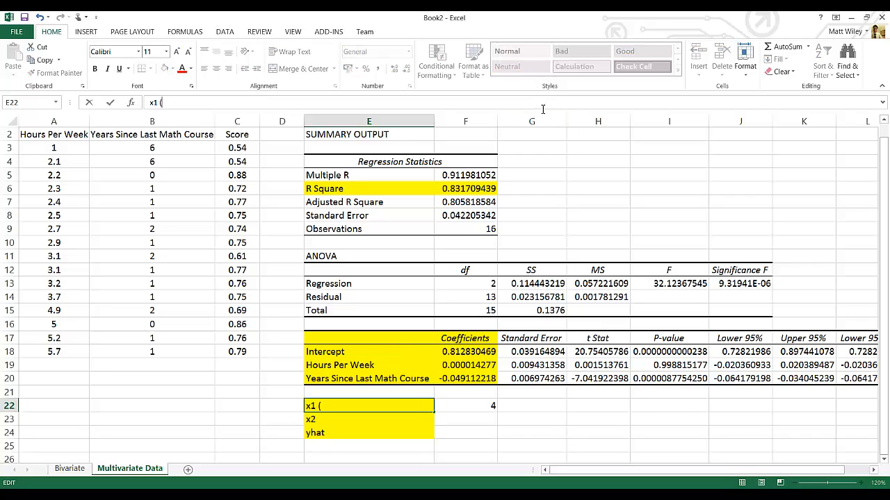
{"action": "type", "text": "hours per week)"}
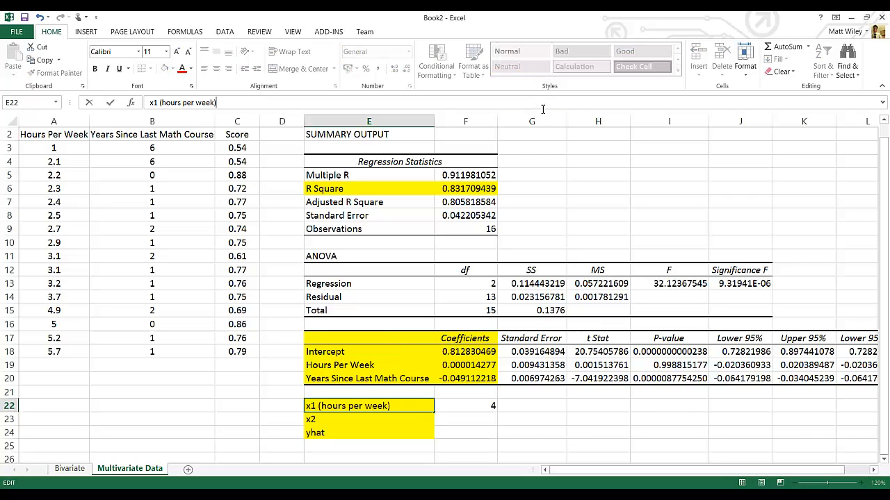
{"action": "key", "text": "Return"}
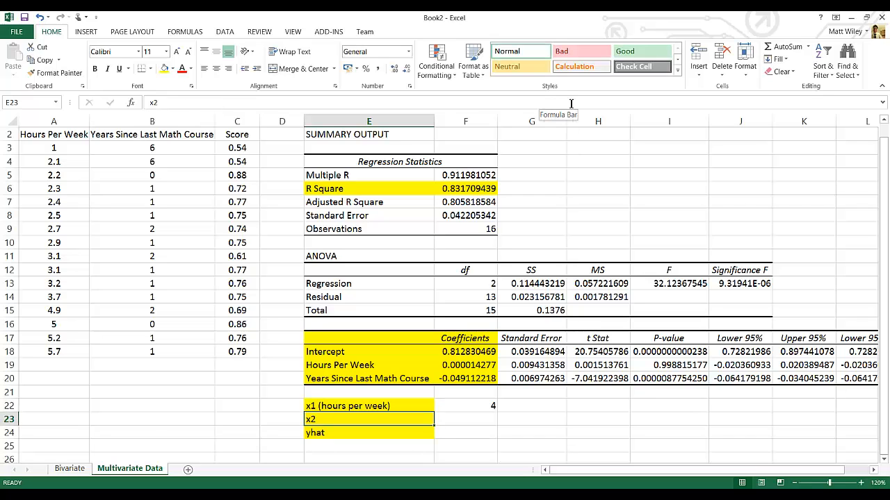
{"action": "left_click", "coordinate": [571, 104]}
{"action": "type", "text": "(years since last math)"}
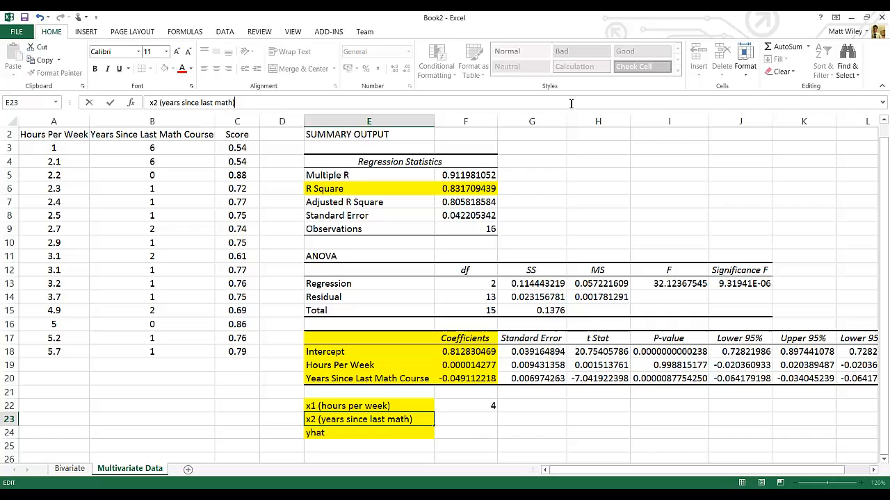
{"action": "key", "text": "Tab"}
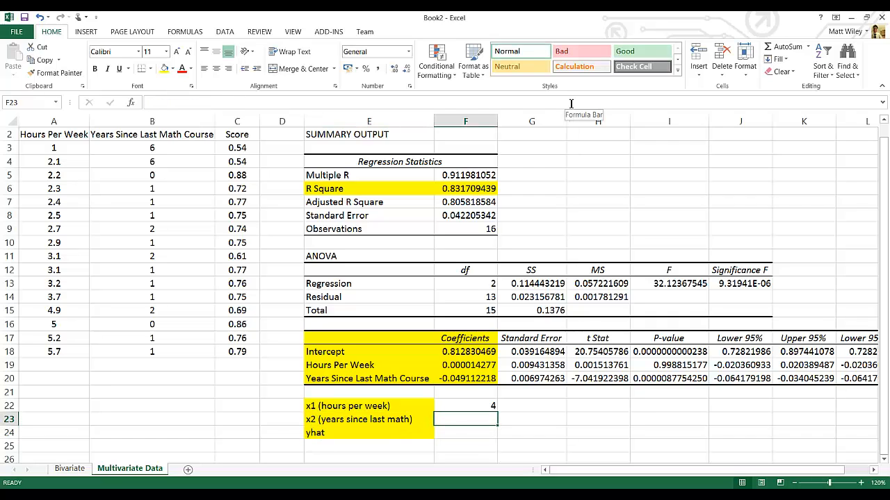
- Calculate the multivariate predicted score in F24 with =(F20*F23)+(F19*F22)+F18
{"action": "key", "text": "Down"}
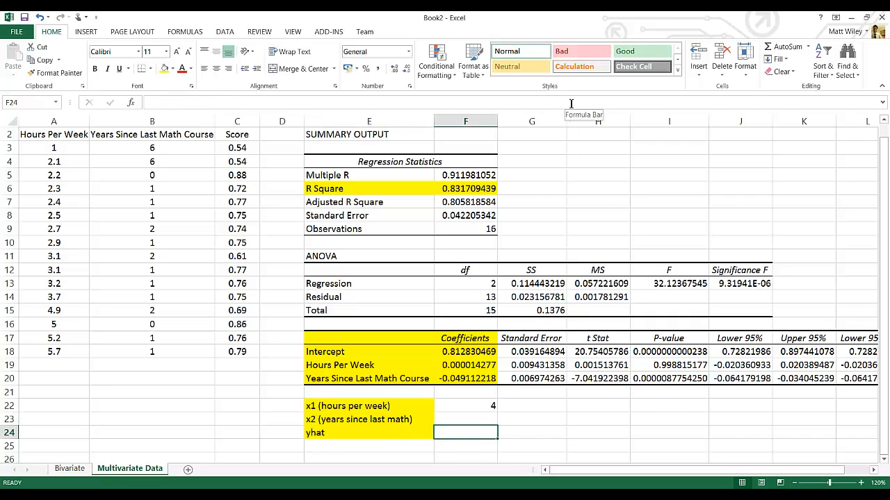
{"action": "type", "text": "="}
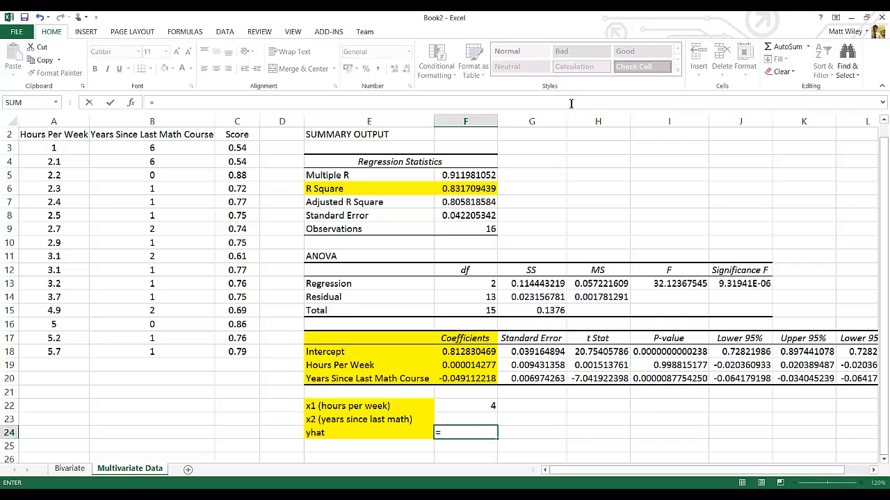
{"action": "type", "text": "("}
{"action": "left_click", "coordinate": [461, 379]}
{"action": "type", "text": "*"}
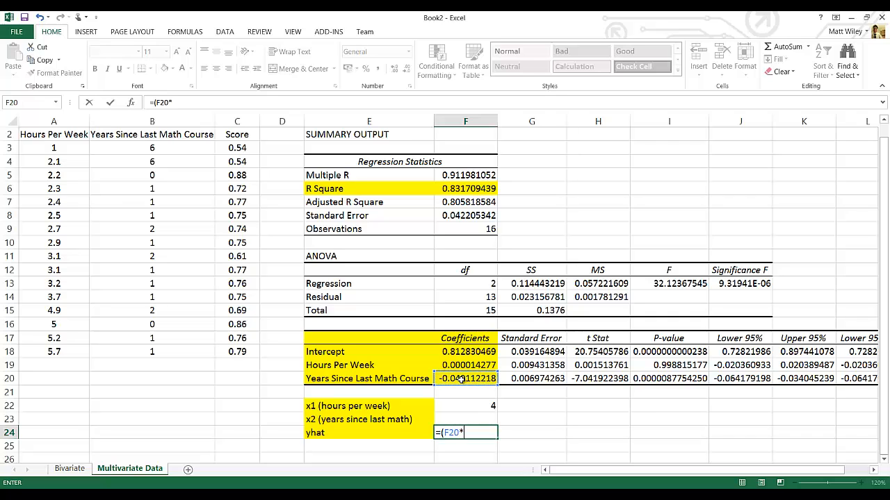
{"action": "left_click", "coordinate": [459, 419]}
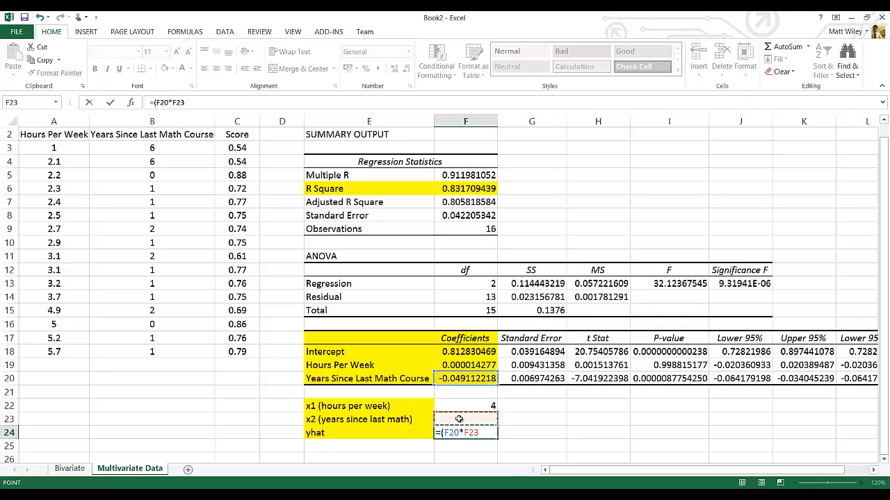
{"action": "type", "text": ")+("}
{"action": "left_click", "coordinate": [462, 367]}
{"action": "type", "text": "*"}
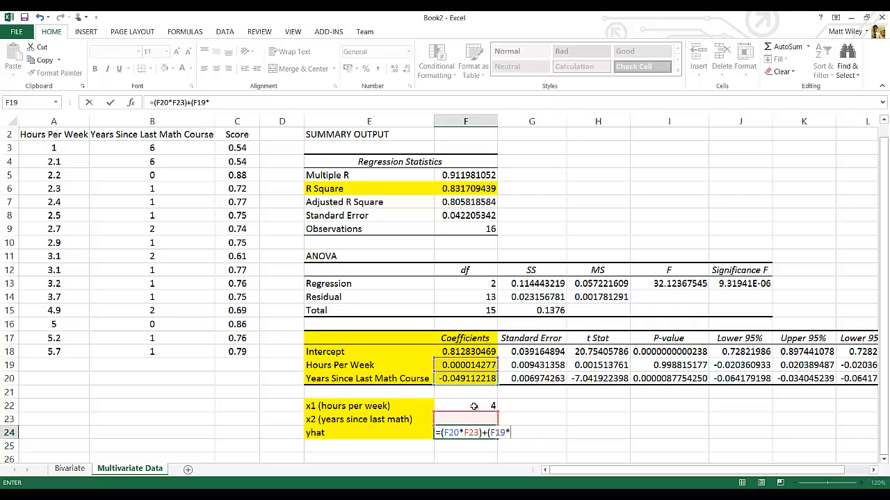
{"action": "left_click", "coordinate": [472, 405]}
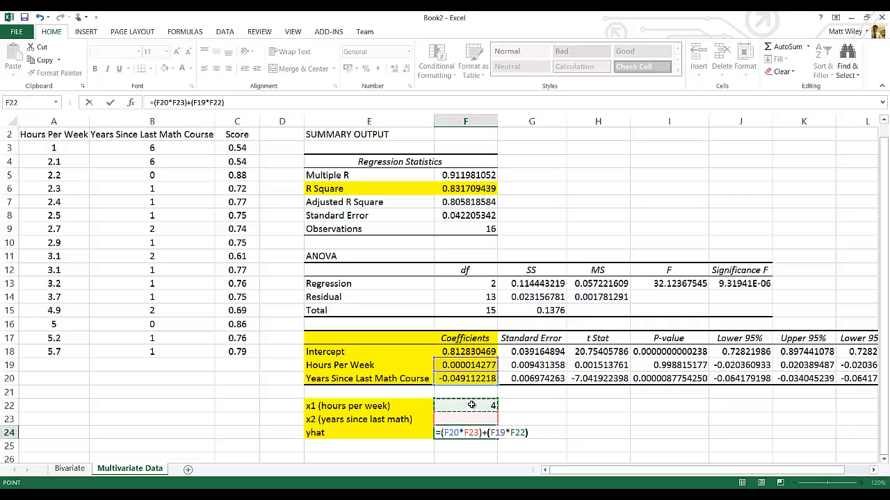
{"action": "type", "text": ")"}
{"action": "left_click", "coordinate": [471, 352]}
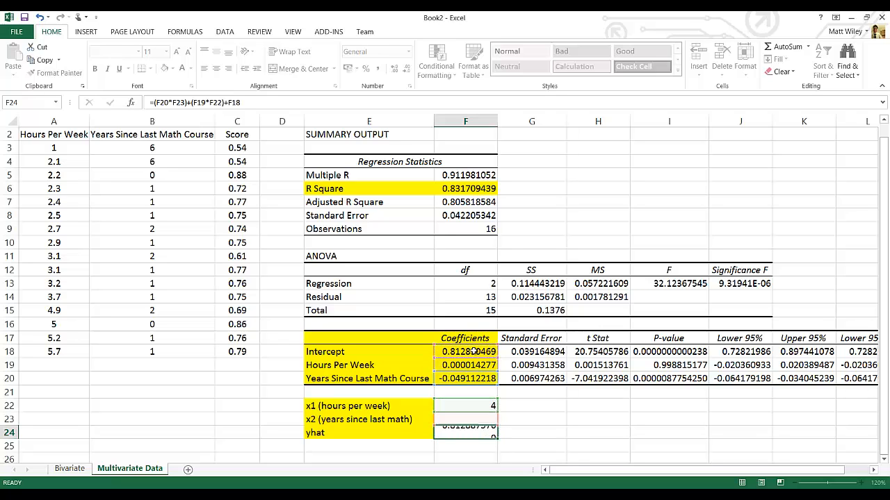
{"action": "key", "text": "Return"}
{"action": "key", "text": "Up"}
{"action": "key", "text": "Up"}
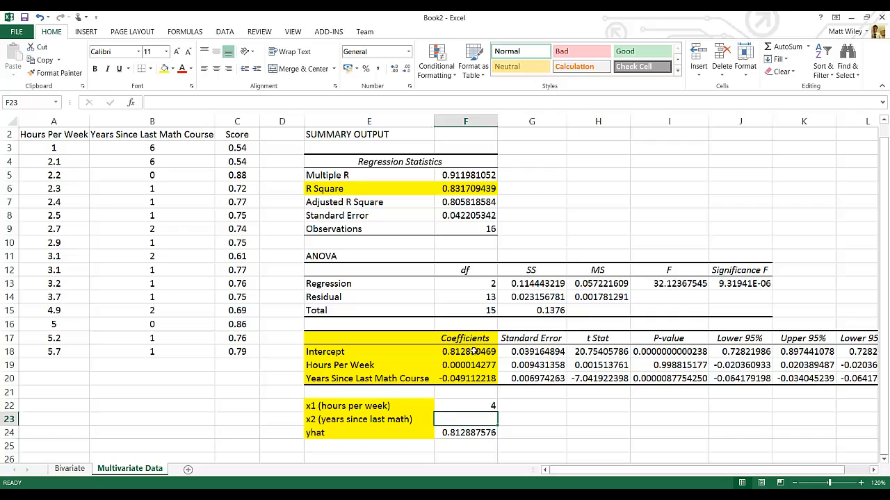
- Enter 0 for years since last math in F23 and display the predicted score in F24 with two decimal places
{"action": "type", "text": "0"}
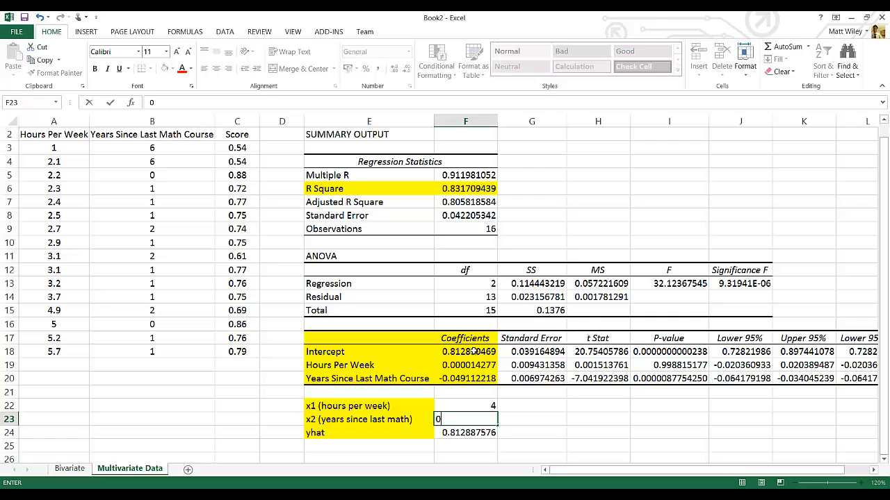
{"action": "key", "text": "Return"}
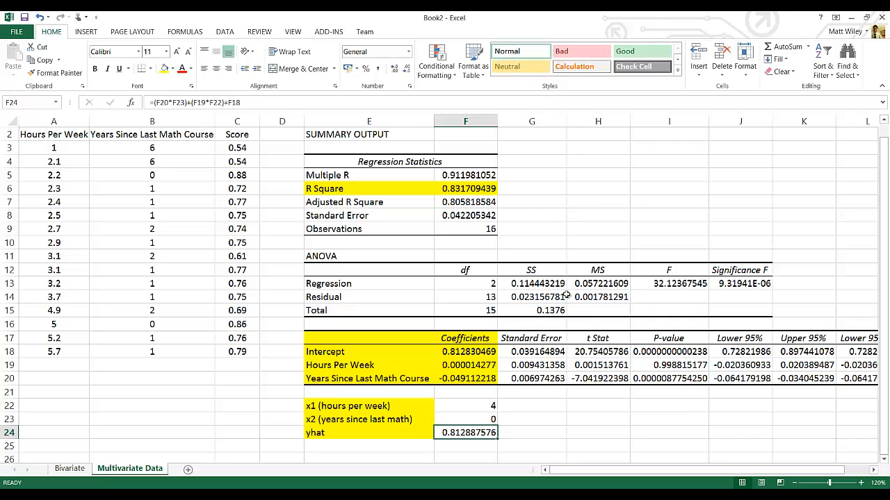
{"action": "left_click", "coordinate": [408, 68]}
{"action": "left_click", "coordinate": [407, 69]}
{"action": "left_click", "coordinate": [408, 69]}
{"action": "left_click", "coordinate": [407, 69]}
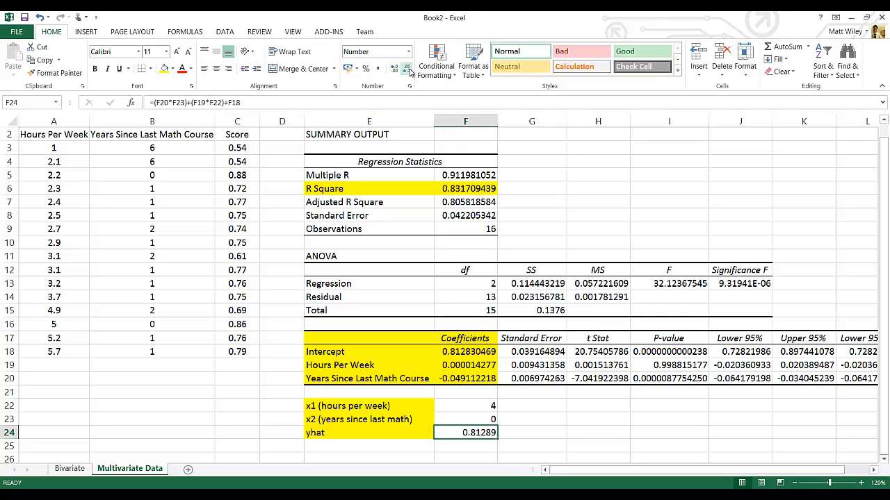
{"action": "left_click", "coordinate": [407, 69]}
{"action": "left_click", "coordinate": [408, 69]}
{"action": "left_click", "coordinate": [407, 69]}
- Set years since last math in F23 to 1 and check the predicted score in F24
{"action": "key", "text": "Up"}
{"action": "key", "text": "Up"}
{"action": "key", "text": "Down"}
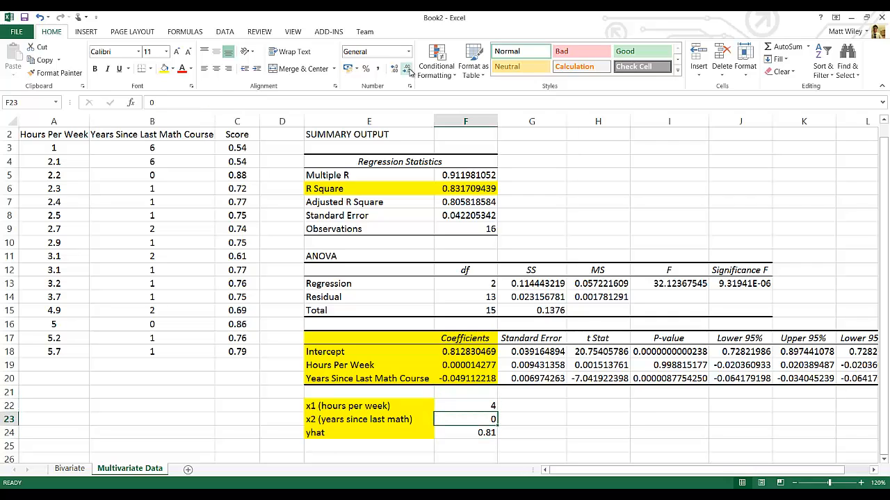
{"action": "type", "text": "1"}
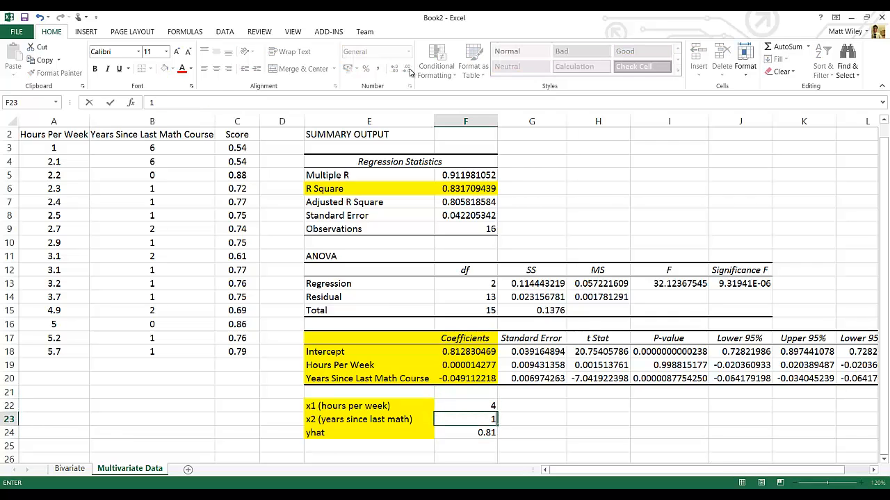
{"action": "key", "text": "Tab"}
{"action": "key", "text": "Left"}
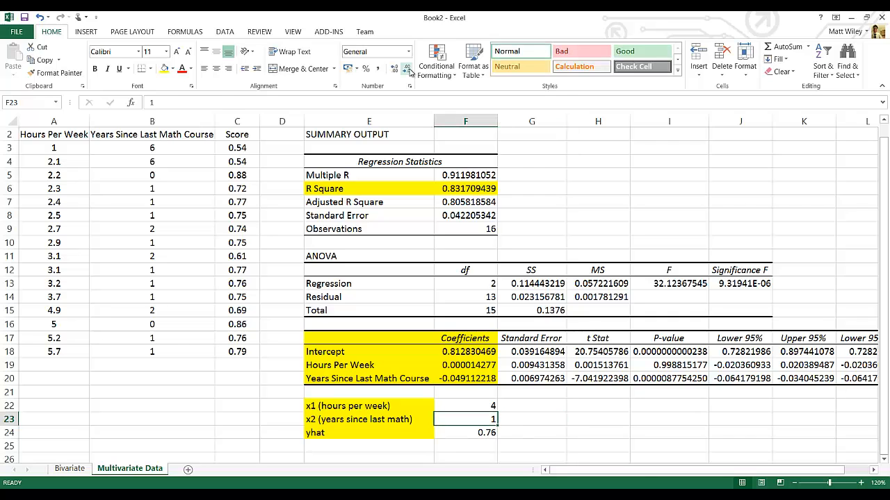
{"action": "key", "text": "Down"}
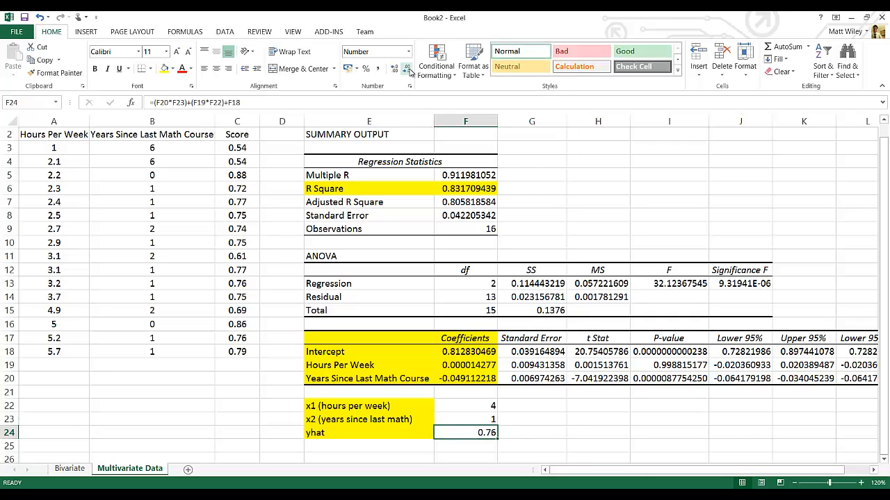
- Set years since last math in F23 to 2 and check the predicted score in F24
{"action": "key", "text": "Up"}
{"action": "type", "text": "2"}
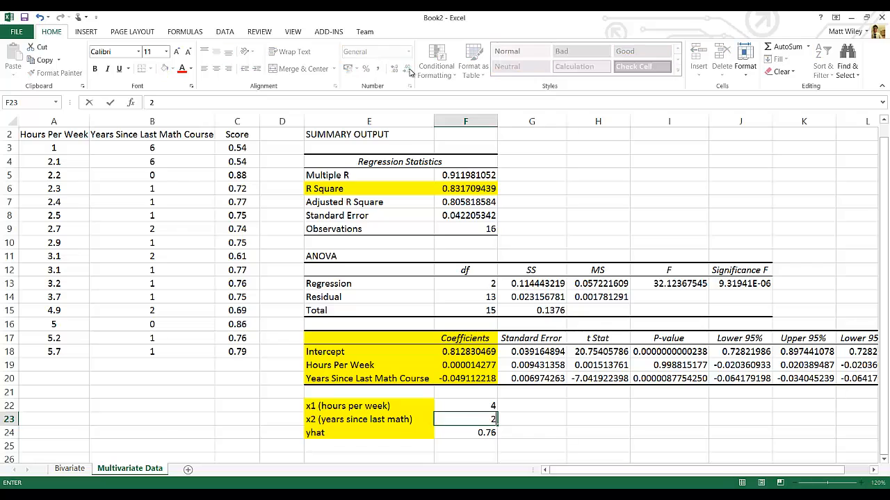
{"action": "key", "text": "Tab"}
{"action": "key", "text": "Left"}
{"action": "key", "text": "Down"}
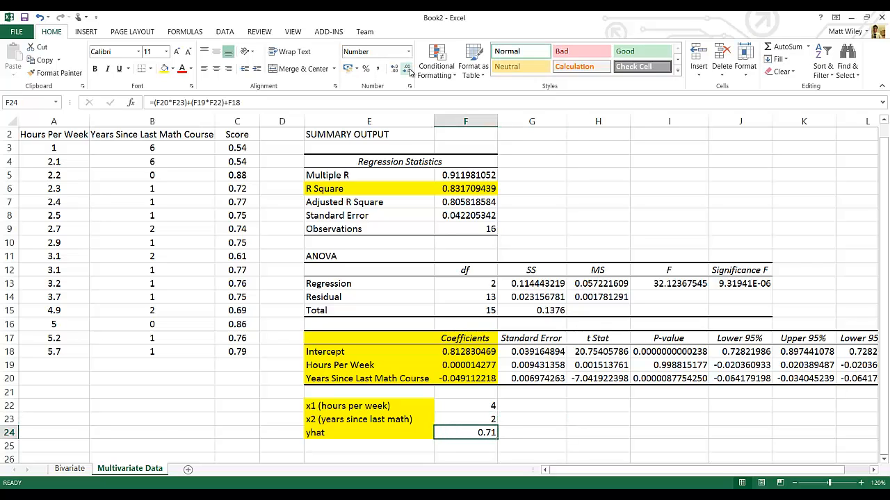
- Set years since last math in F23 to 6 and check the predicted score in F24
{"action": "key", "text": "Up"}
{"action": "type", "text": "6"}
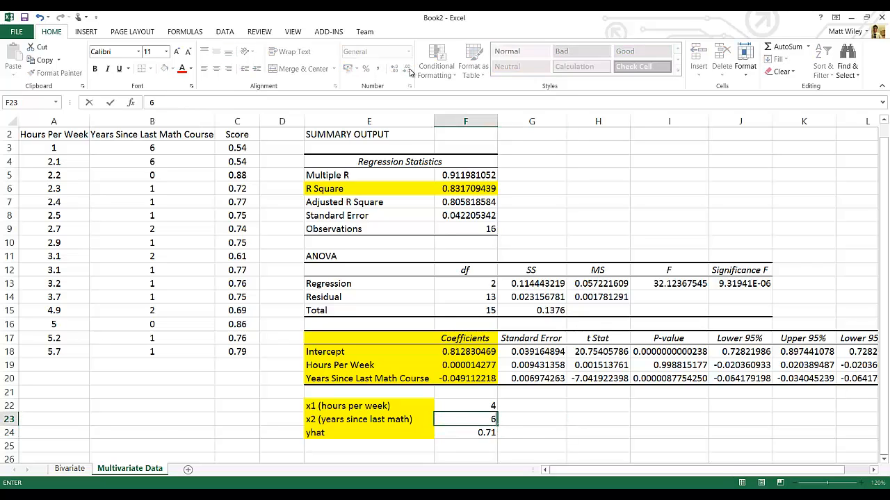
{"action": "key", "text": "Tab"}
{"action": "key", "text": "Left"}
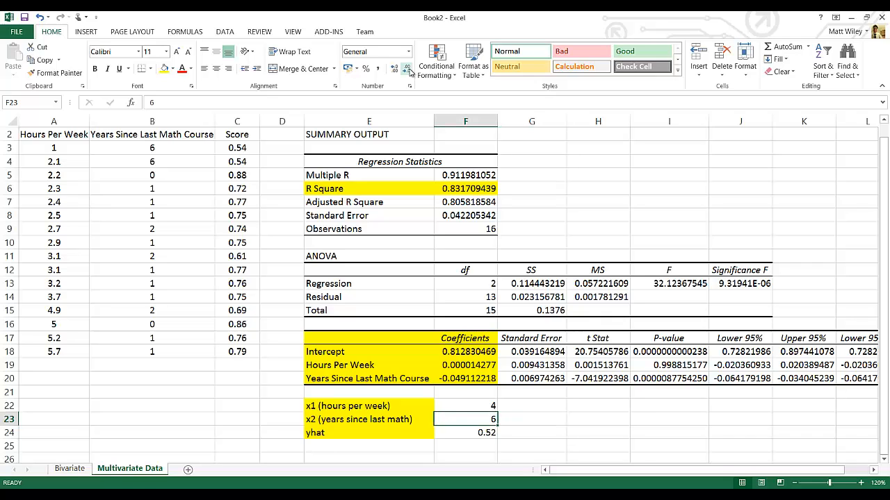
{"action": "key", "text": "Down"}
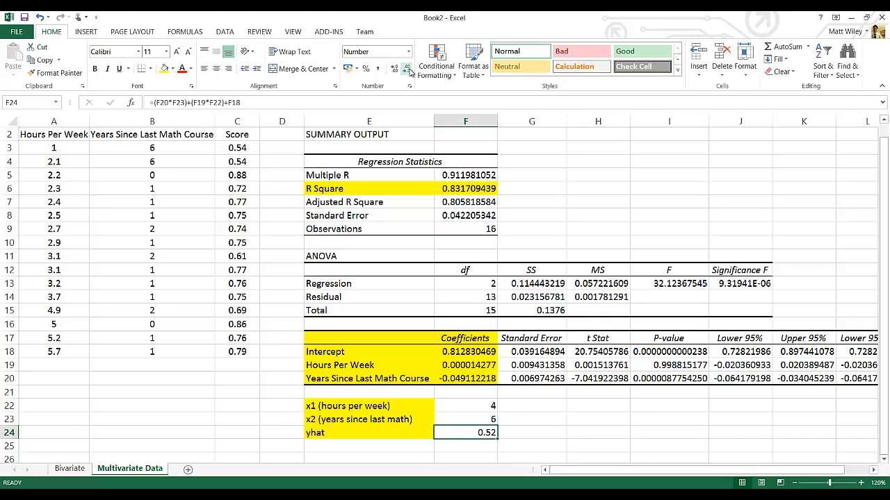
{"action": "key", "text": "Up"}
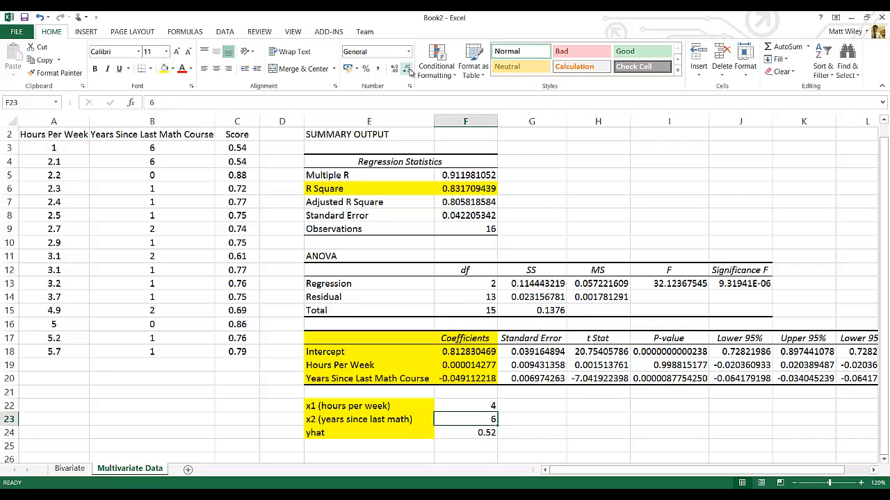
{"action": "key", "text": "Down"}
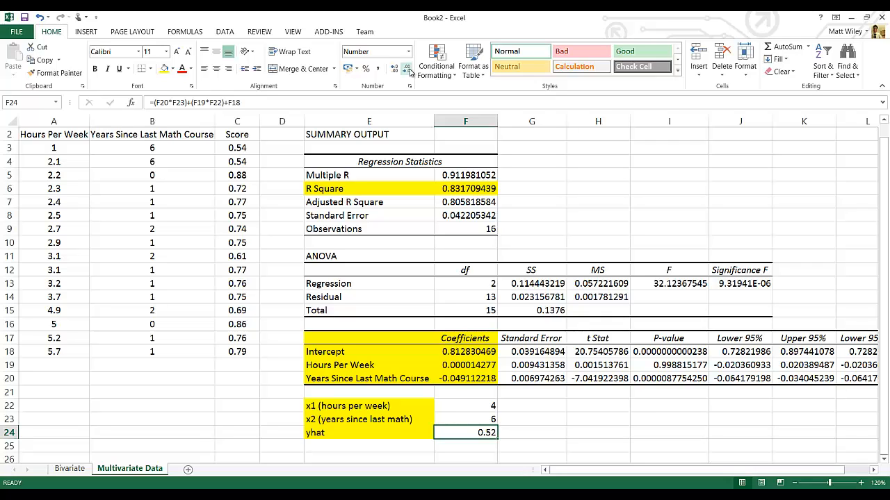
- Set years since last math in F23 to 4
{"action": "key", "text": "Up"}
{"action": "key", "text": "Up"}
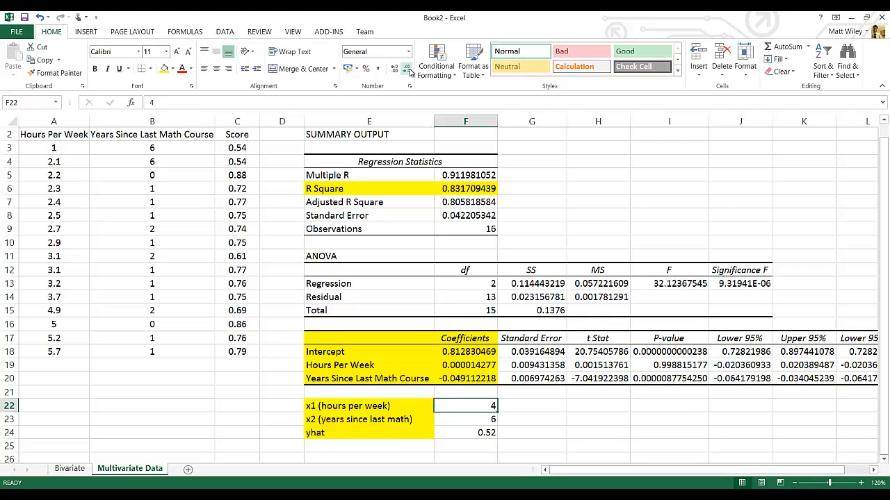
{"action": "key", "text": "Down"}
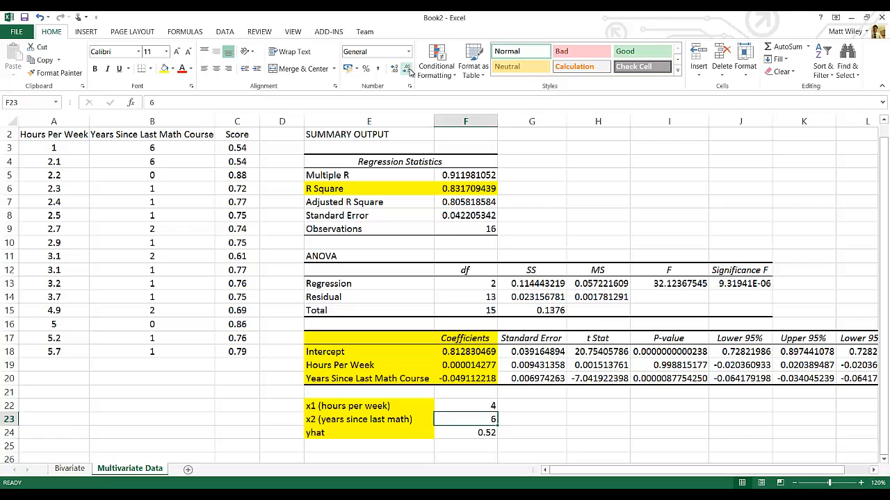
{"action": "type", "text": "4"}
{"action": "key", "text": "Tab"}
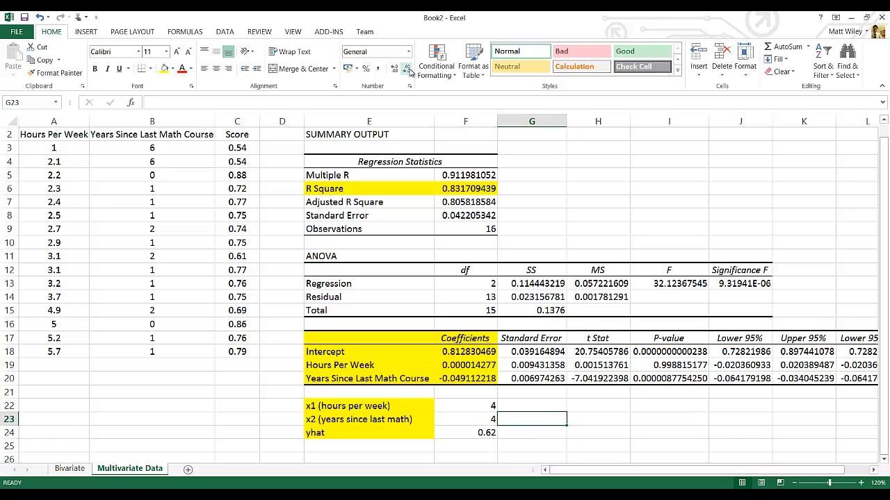
- Test the prediction with hours per week in F22 set to 5, 6 and 8 in turn
{"action": "key", "text": "Up"}
{"action": "key", "text": "Left"}
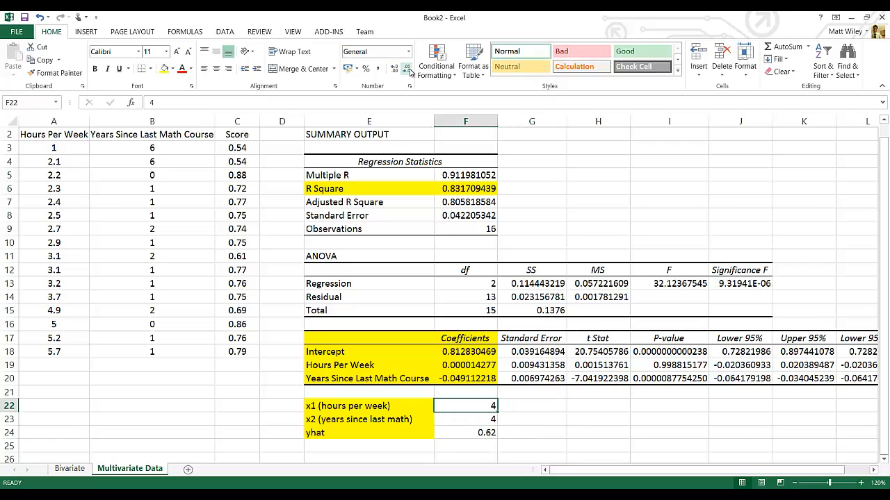
{"action": "type", "text": "5"}
{"action": "key", "text": "Tab"}
{"action": "key", "text": "Left"}
{"action": "type", "text": "6"}
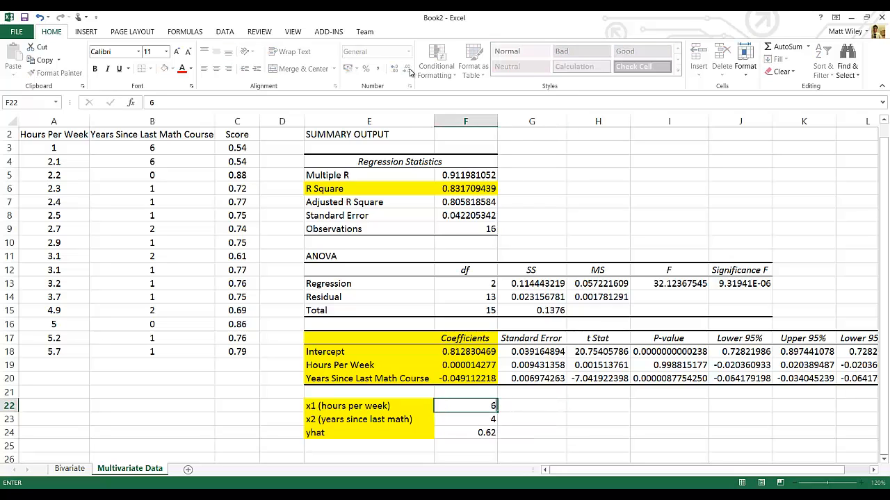
{"action": "key", "text": "Tab"}
{"action": "key", "text": "Left"}
{"action": "type", "text": "8"}
{"action": "key", "text": "Tab"}
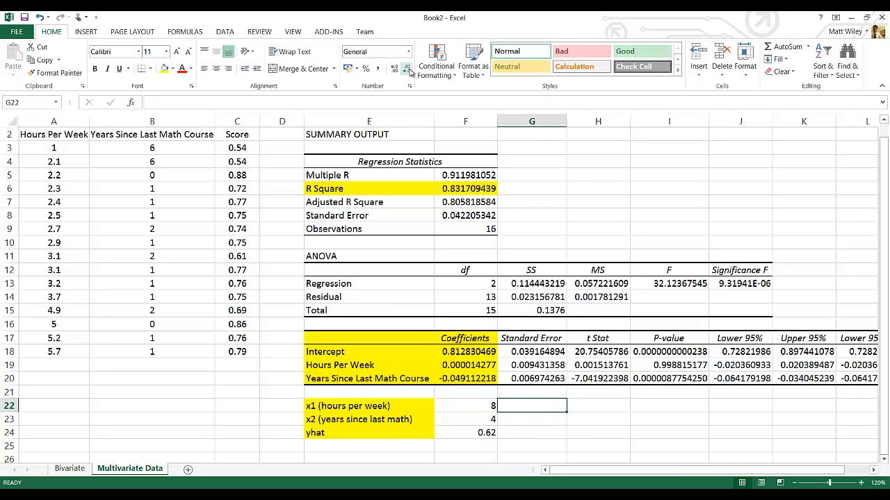
- Set hours per week in F22 to 10 and inspect the predicted-score formula in F24
{"action": "key", "text": "Left"}
{"action": "type", "text": "10"}
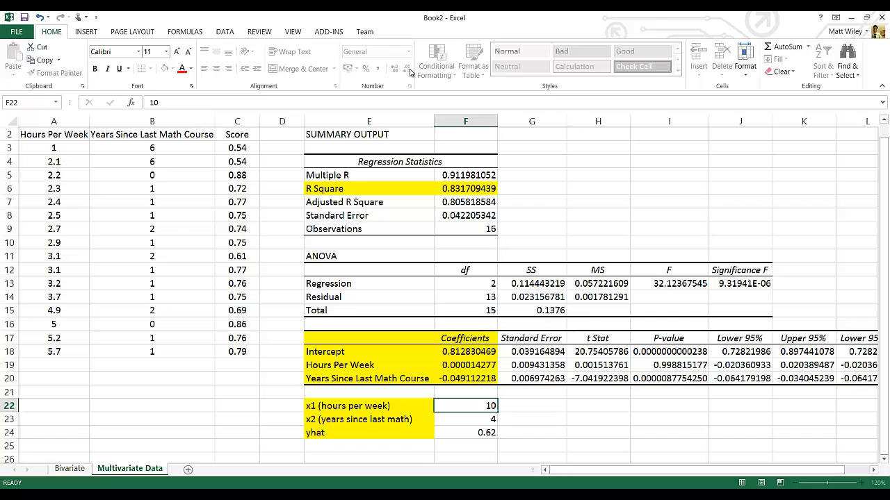
{"action": "key", "text": "Return"}
{"action": "key", "text": "Return"}
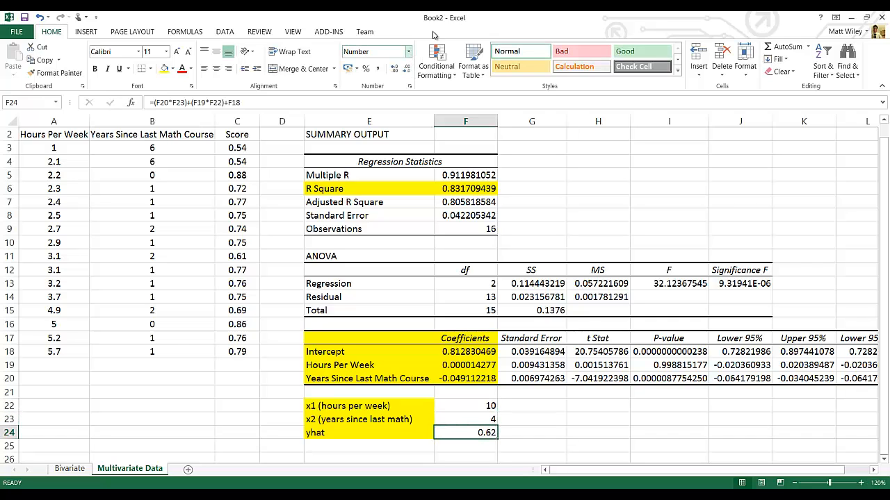
{"action": "left_click", "coordinate": [473, 103]}
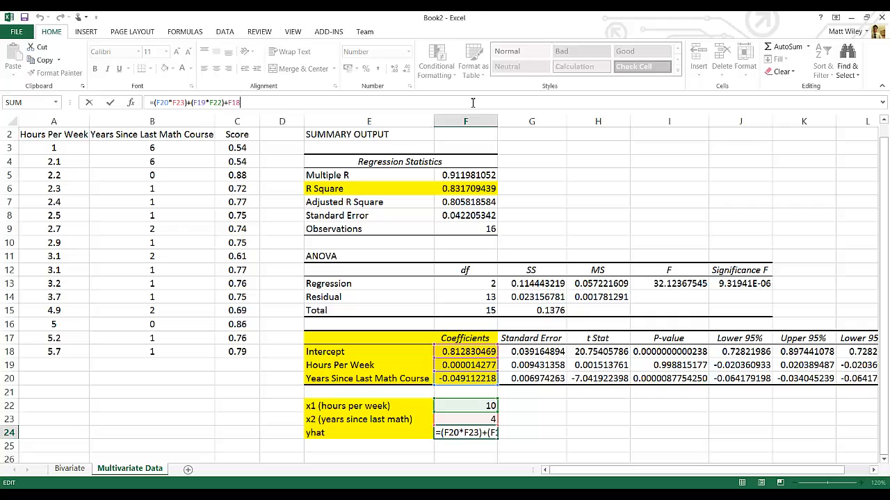
{"action": "key", "text": "Return"}
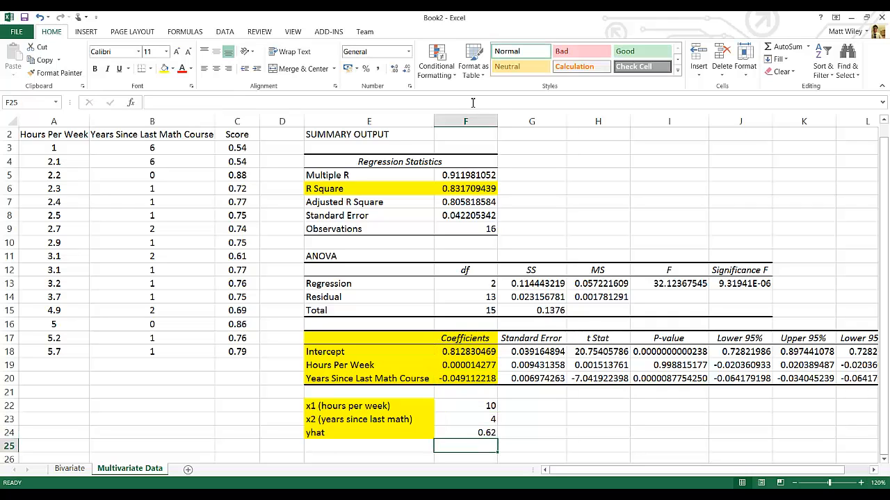
- Test the prediction with extreme hours per week in F22, first 30 and then 1000
{"action": "key", "text": "Up"}
{"action": "key", "text": "Up"}
{"action": "key", "text": "Up"}
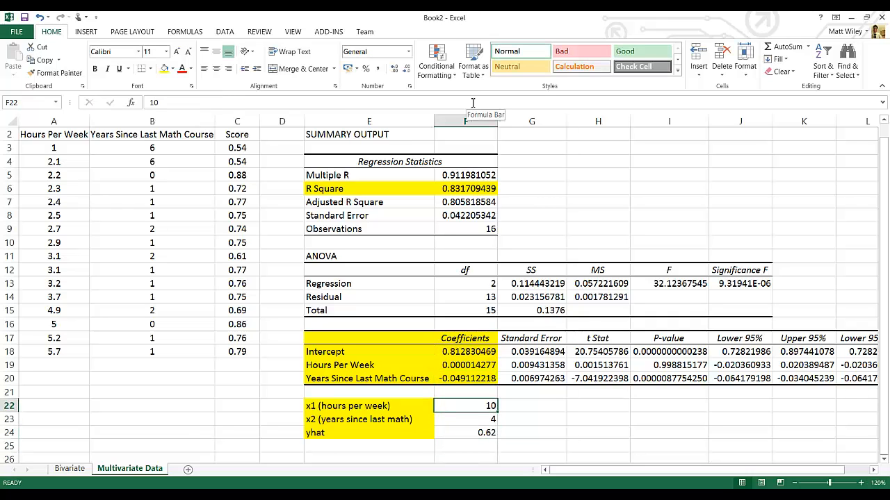
{"action": "type", "text": "30"}
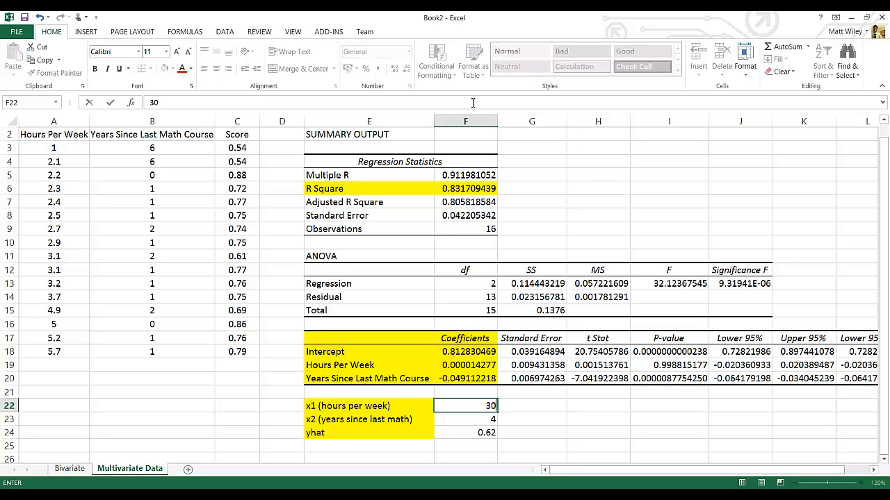
{"action": "key", "text": "Return"}
{"action": "key", "text": "Up"}
{"action": "type", "text": "1000"}
{"action": "key", "text": "Return"}
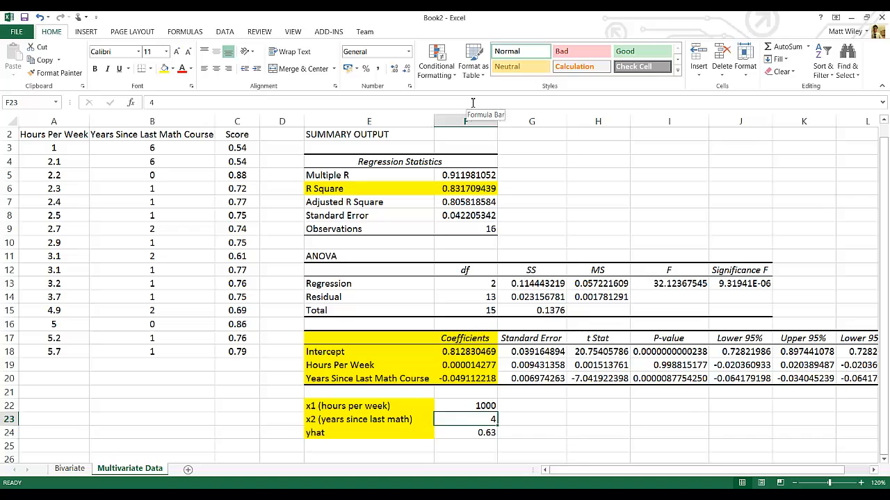
- Set hours per week in F22 to 168
{"action": "key", "text": "Up"}
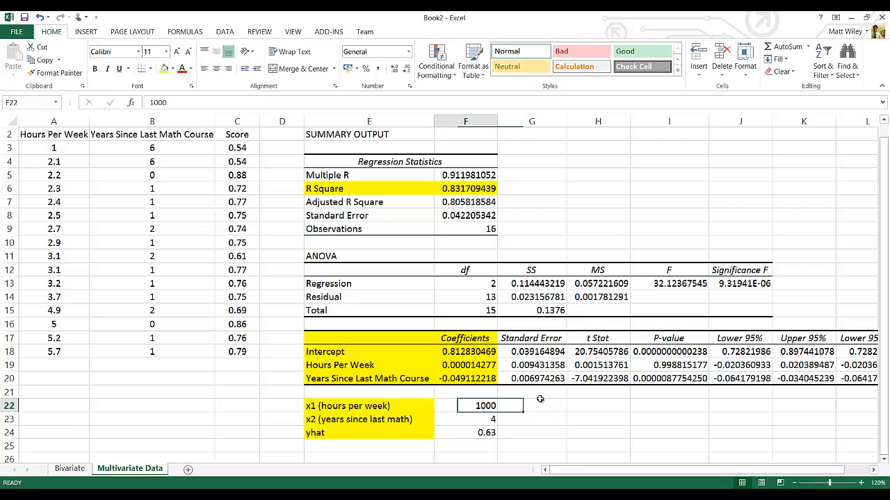
{"action": "type", "text": "168"}
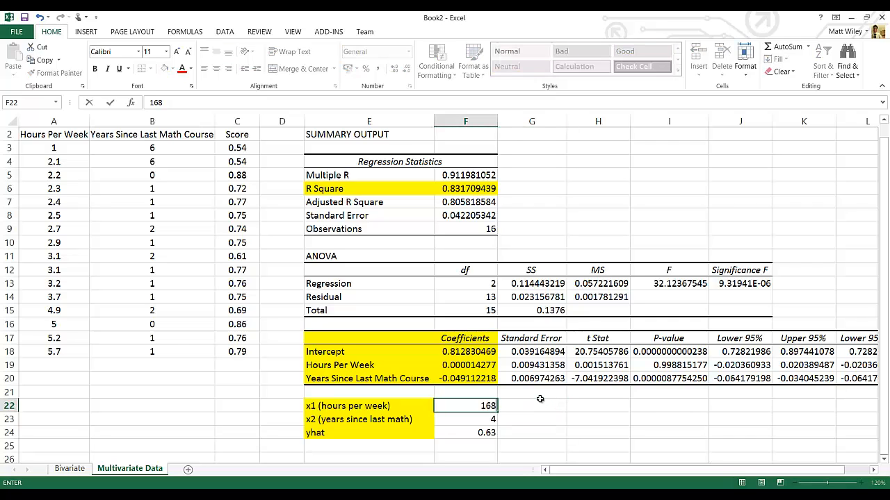
{"action": "key", "text": "Return"}
{"action": "key", "text": "Up"}
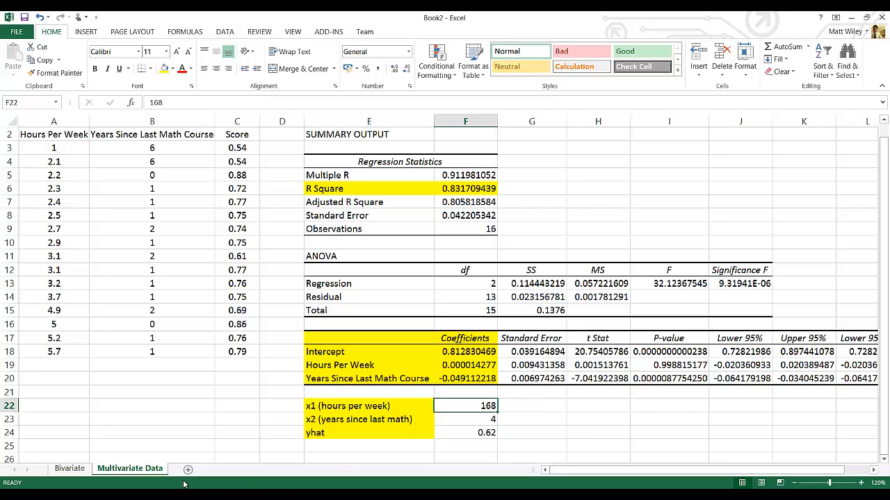
- Compare the R Square values on the Bivariate and Multivariate Data sheets and locate the added Years Since Last Math Course variable
{"action": "left_click", "coordinate": [69, 469]}
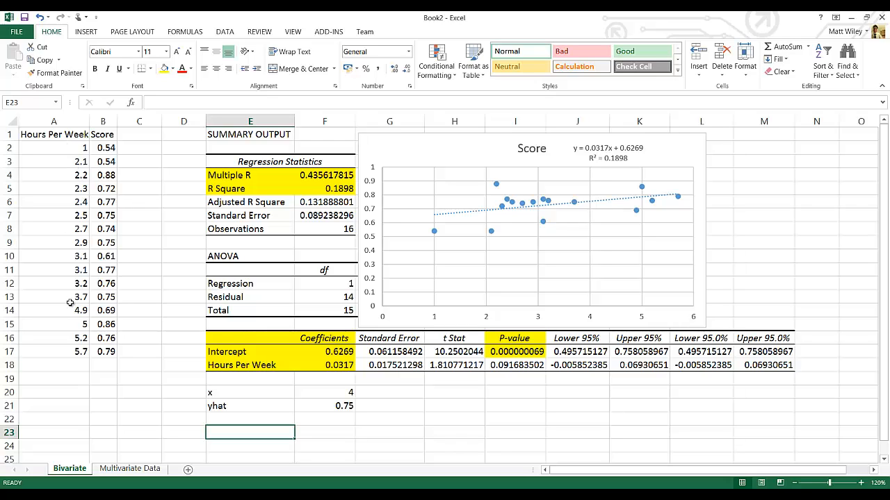
{"action": "left_click", "coordinate": [335, 189]}
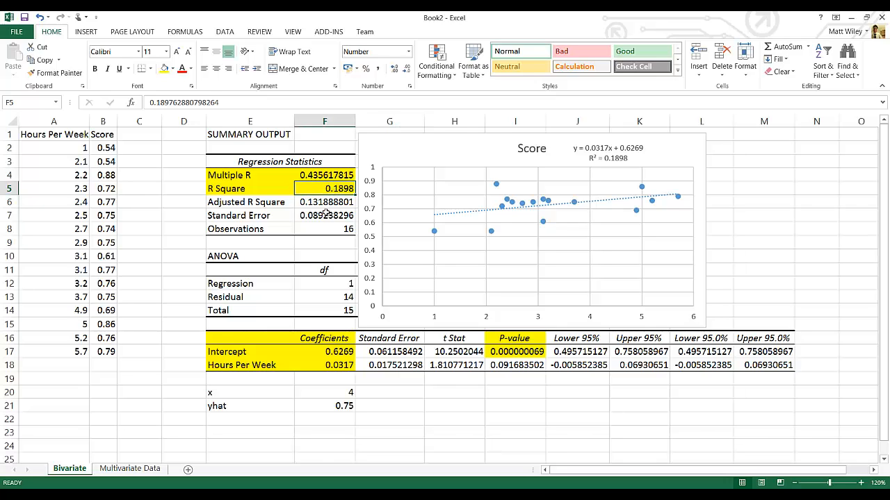
{"action": "left_click", "coordinate": [130, 469]}
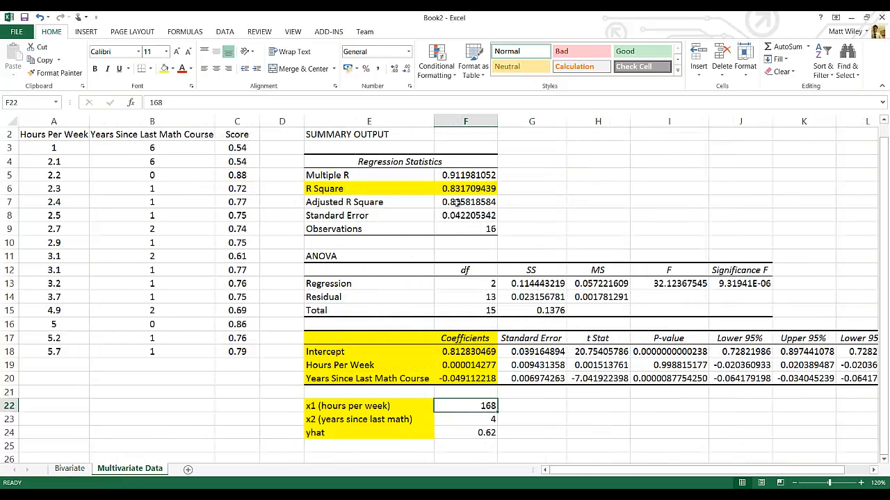
{"action": "left_click", "coordinate": [462, 189]}
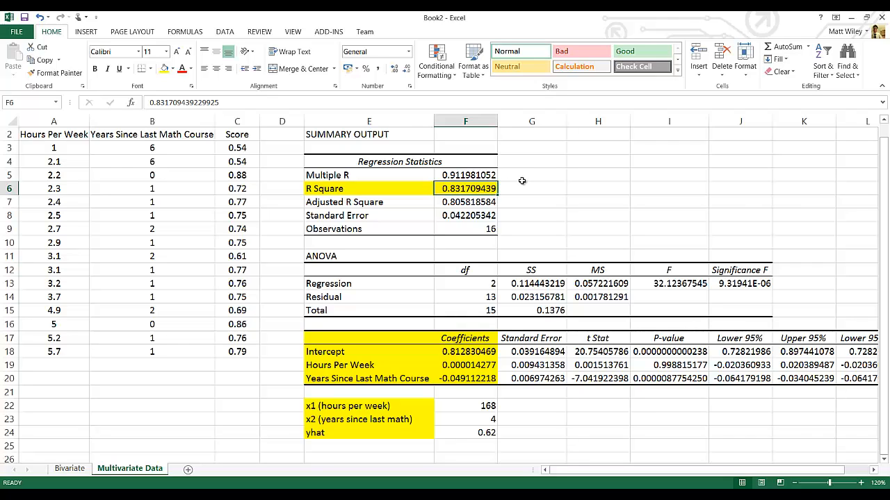
{"action": "left_click", "coordinate": [139, 137]}
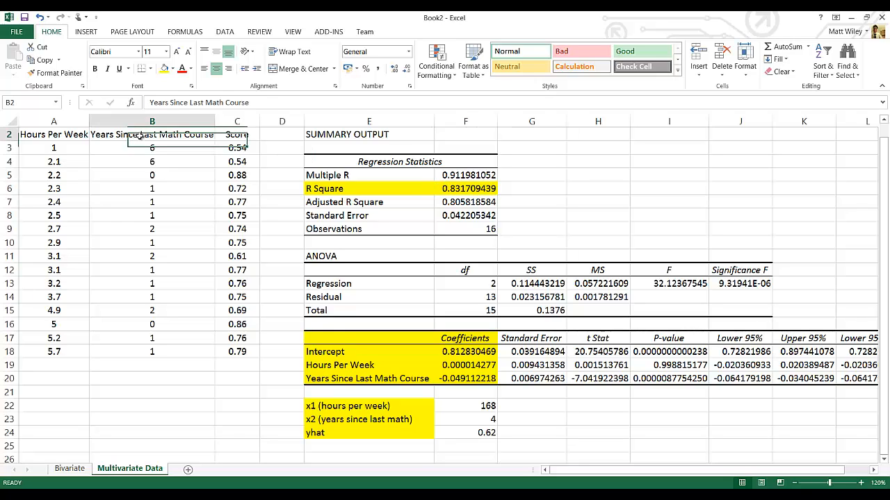
- Examine the Years Since Last Math Course data in B2:B18 alongside the Score and Hours Per Week columns
{"action": "key", "text": "shift+Down"}
{"action": "key", "text": "shift+Down"}
{"action": "key", "text": "shift+Down"}
{"action": "key", "text": "shift+Down"}
{"action": "key", "text": "shift+Down"}
{"action": "key", "text": "shift+Down"}
{"action": "key", "text": "shift+Down"}
{"action": "key", "text": "shift+Down"}
{"action": "key", "text": "shift+Down"}
{"action": "key", "text": "shift+Down"}
{"action": "key", "text": "shift+Down"}
{"action": "key", "text": "shift+Down"}
{"action": "key", "text": "shift+Down"}
{"action": "key", "text": "shift+Down"}
{"action": "key", "text": "shift+Down"}
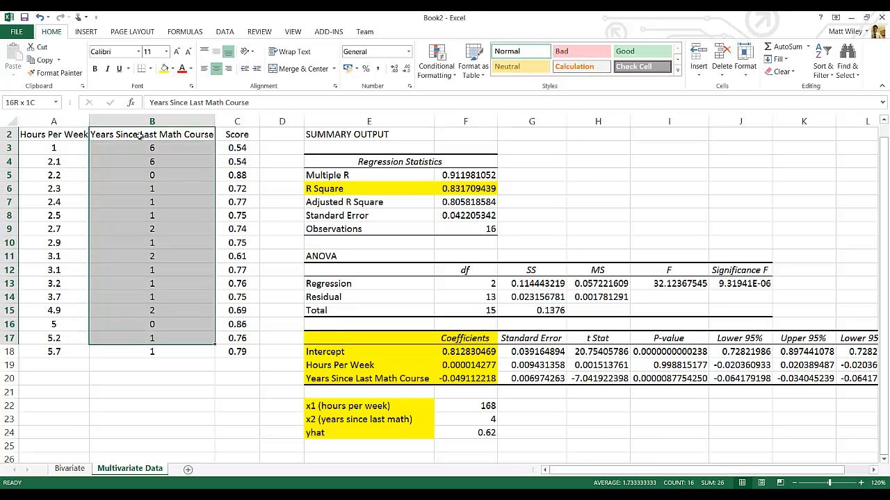
{"action": "key", "text": "shift+Down"}
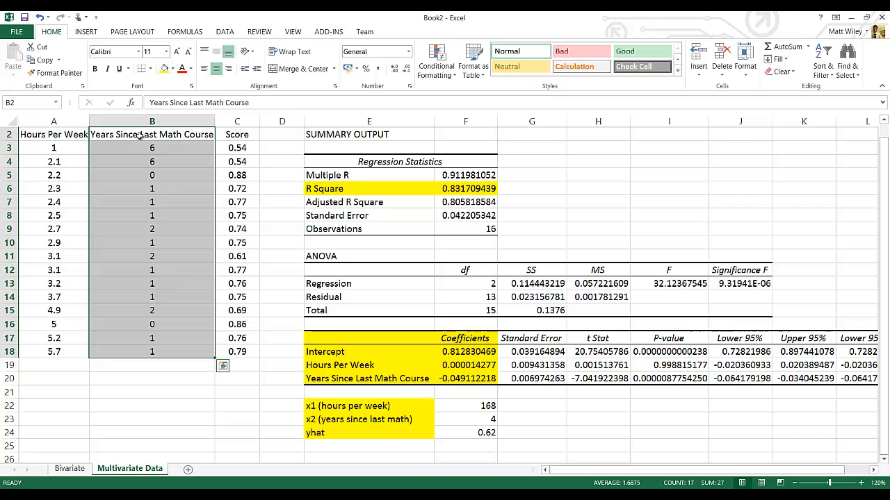
{"action": "key", "text": "Right"}
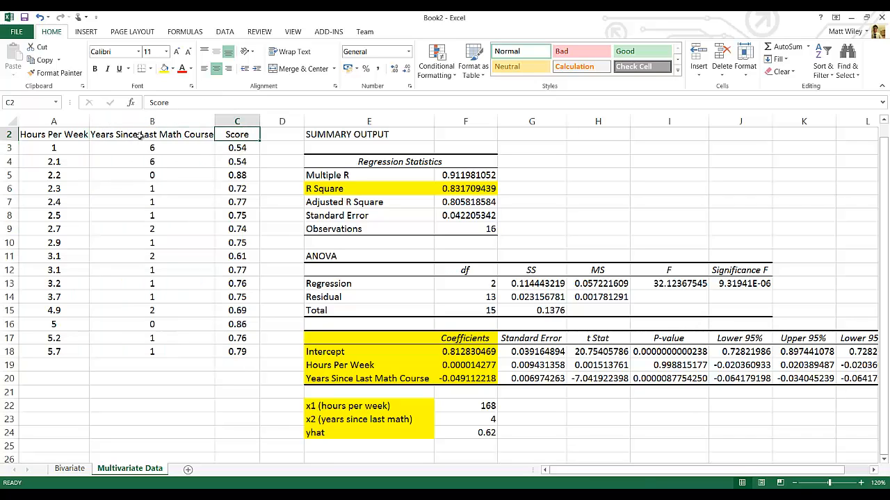
{"action": "left_click", "coordinate": [33, 137]}
{"action": "key", "text": "Down"}
{"action": "key", "text": "Down"}
{"action": "key", "text": "Down"}
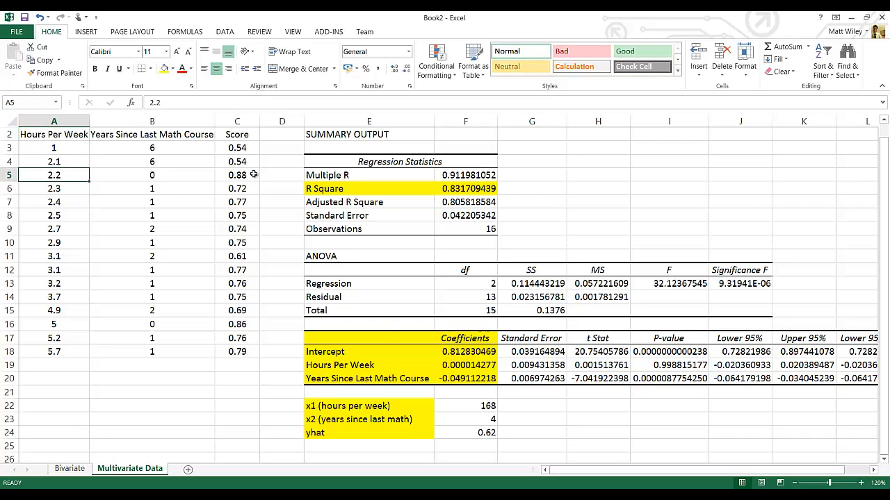
- Test the prediction with hours per week in F22 set to 4 and then to 0
{"action": "left_click", "coordinate": [491, 405]}
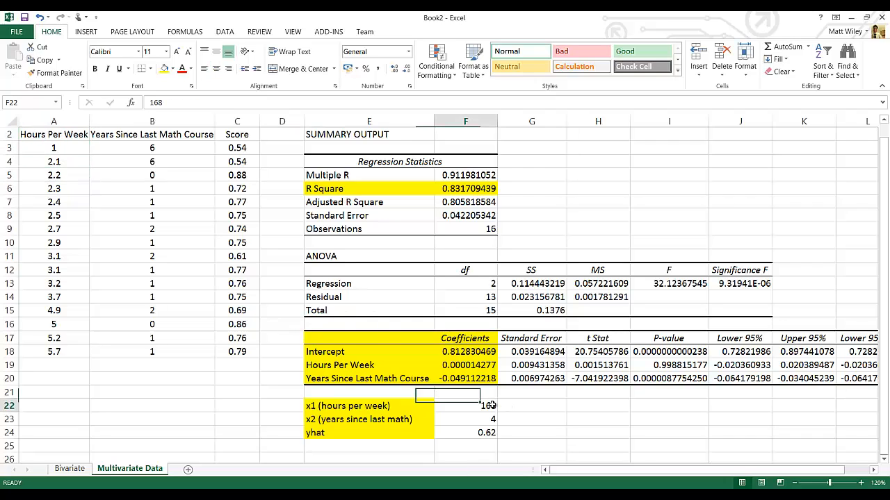
{"action": "type", "text": "4"}
{"action": "key", "text": "Tab"}
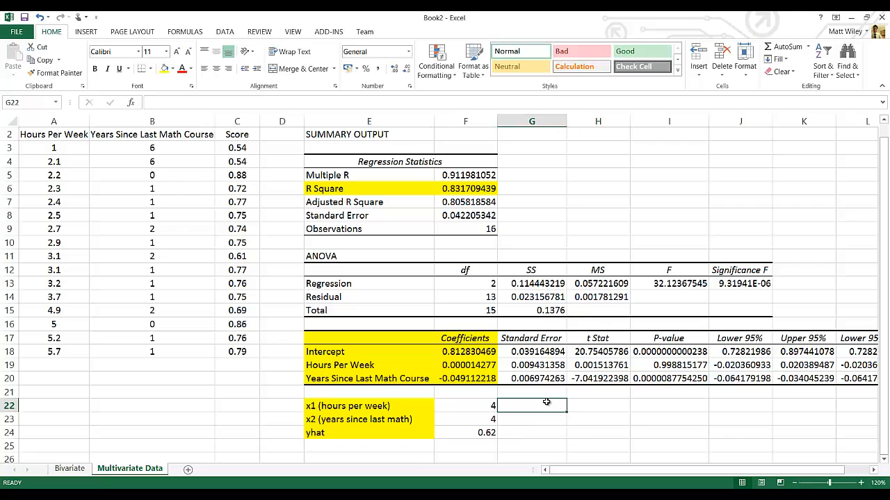
{"action": "key", "text": "shift+Tab"}
{"action": "type", "text": "0"}
{"action": "key", "text": "Return"}
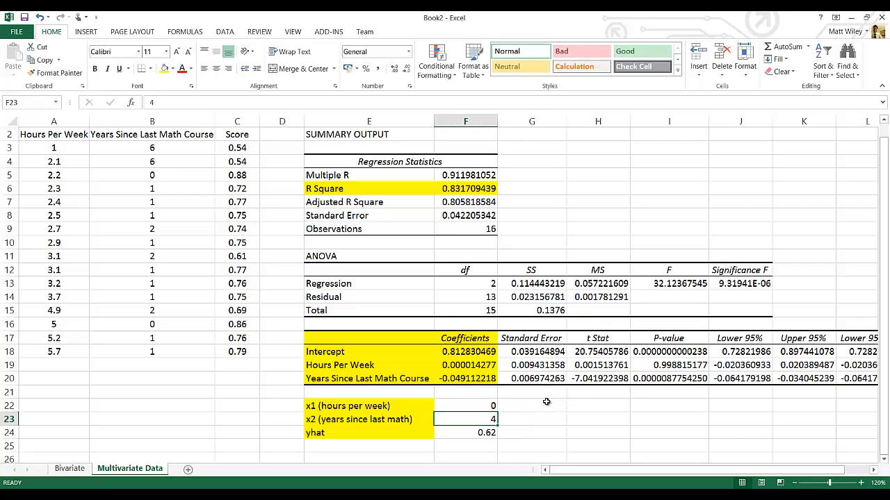
- Set hours per week in F22 to 168 and check the predicted score in F24
{"action": "key", "text": "Up"}
{"action": "type", "text": "168"}
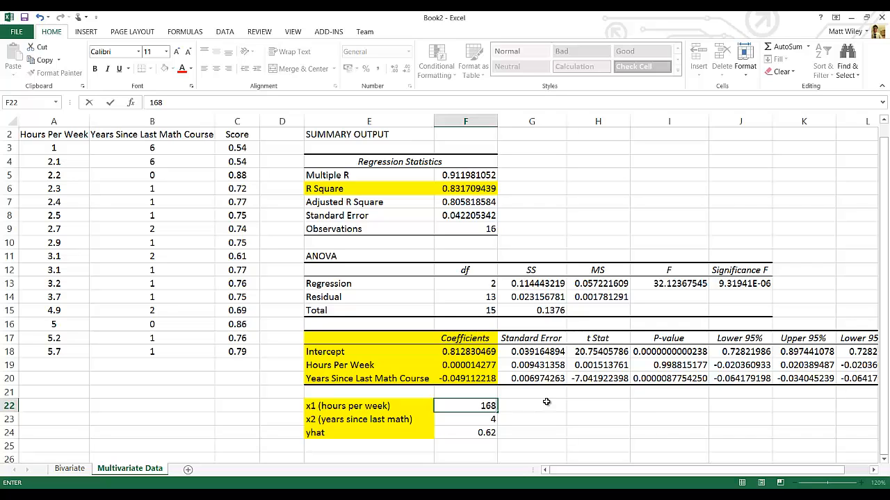
{"action": "key", "text": "Return"}
{"action": "key", "text": "Down"}
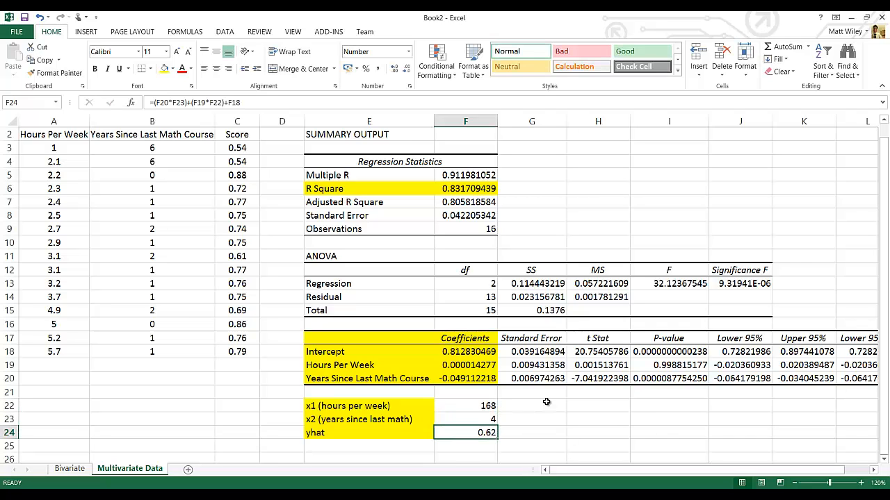
{"action": "key", "text": "Up"}
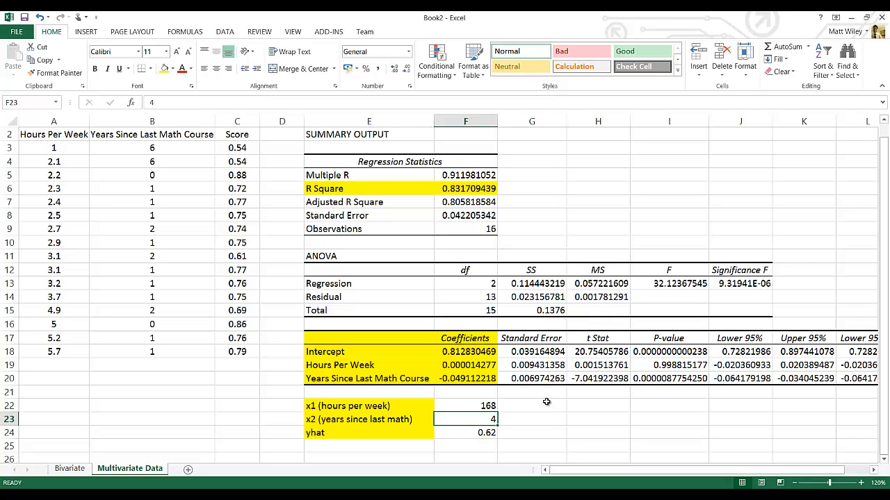
{"action": "key", "text": "Up"}
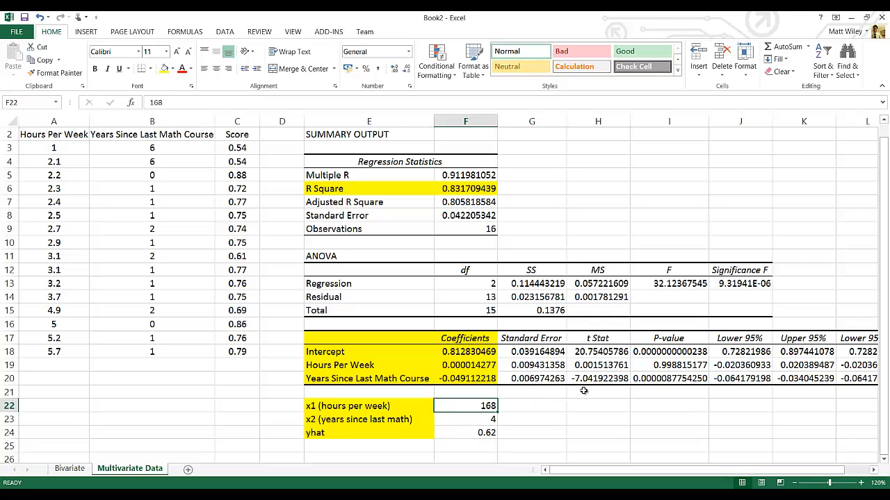
- Calculate the R Square difference between the two models in G6 with the formula =F6-Bivariate!F5
{"action": "left_click", "coordinate": [545, 189]}
{"action": "type", "text": "="}
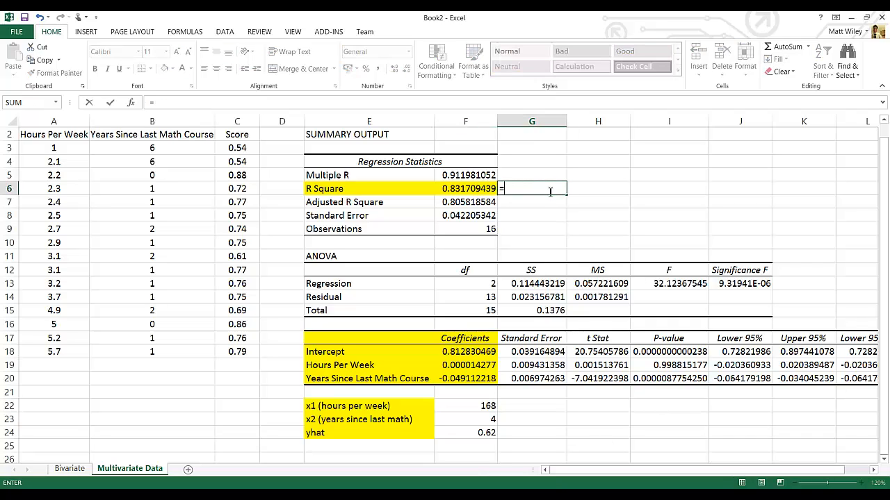
{"action": "left_click", "coordinate": [472, 189]}
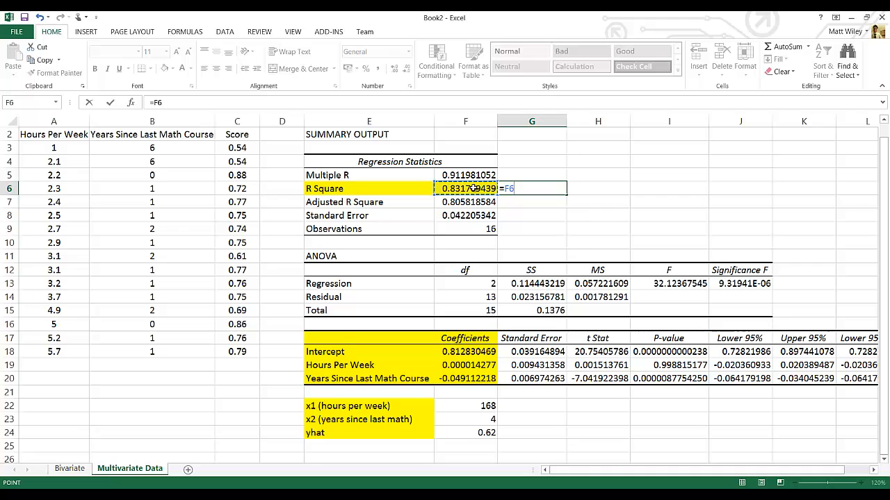
{"action": "type", "text": "-"}
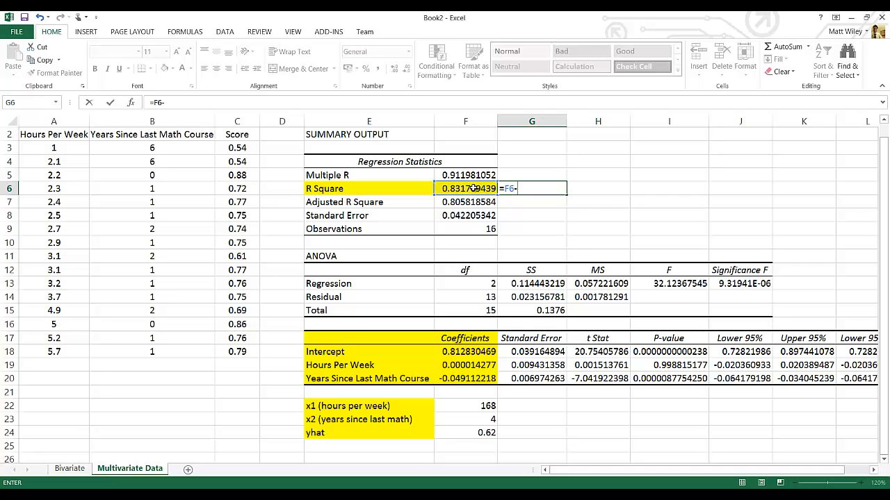
{"action": "left_click", "coordinate": [82, 469]}
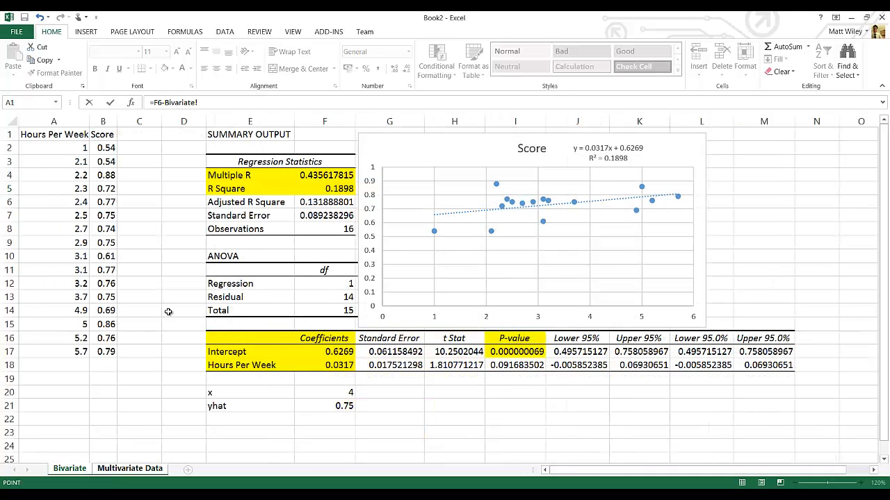
{"action": "left_click", "coordinate": [336, 189]}
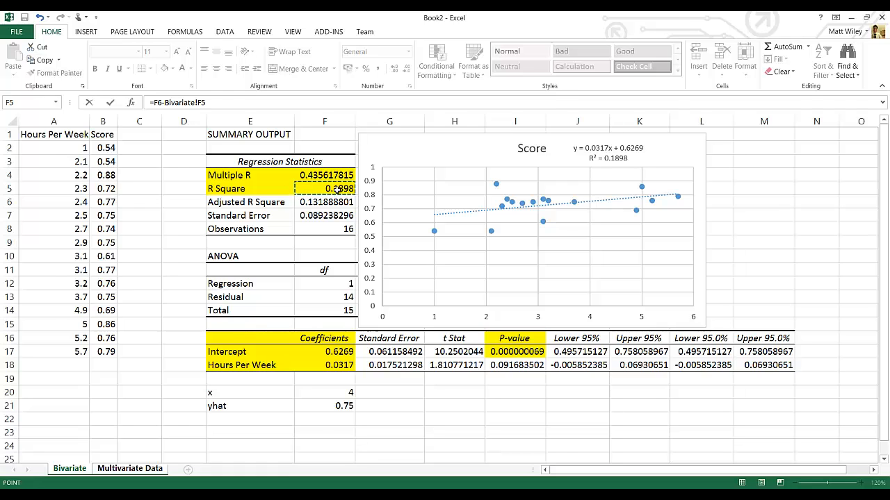
{"action": "key", "text": "Return"}
- Reduce the R Square difference in G6 to two decimal places
{"action": "left_click", "coordinate": [561, 186]}
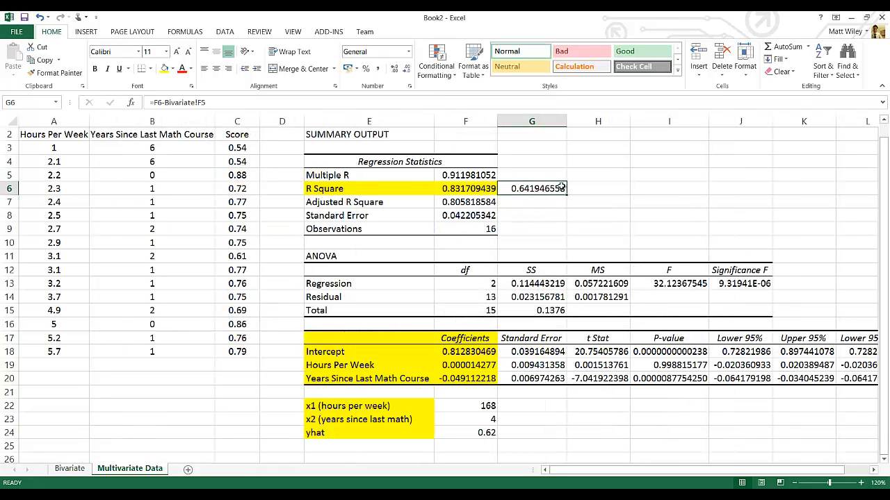
{"action": "left_click", "coordinate": [407, 70]}
{"action": "left_click", "coordinate": [407, 70]}
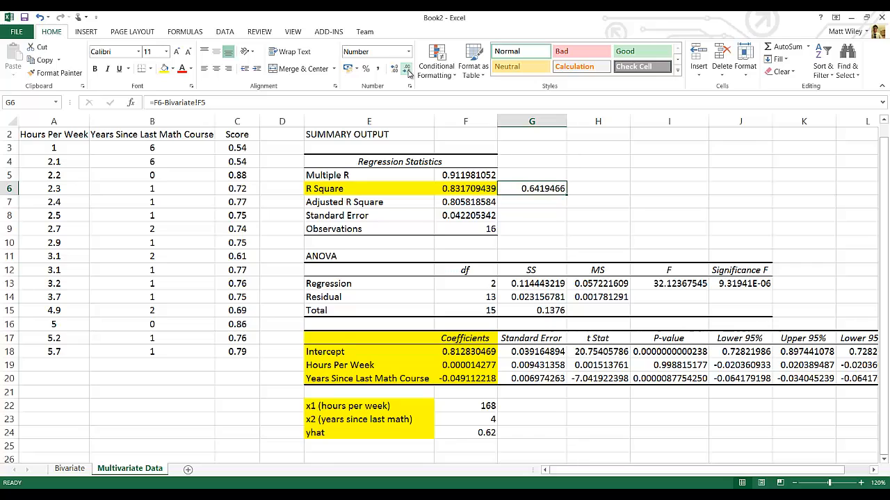
{"action": "left_click", "coordinate": [407, 70]}
{"action": "left_click", "coordinate": [408, 70]}
{"action": "left_click", "coordinate": [407, 71]}
{"action": "left_click", "coordinate": [407, 70]}
{"action": "left_click", "coordinate": [408, 70]}
- Reduce the multivariate R Square value in F6 to three decimal places
{"action": "left_click", "coordinate": [482, 408]}
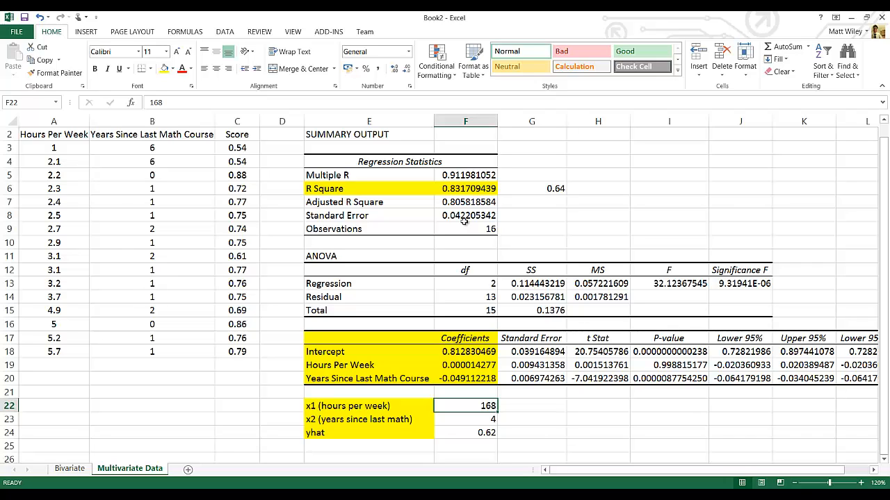
{"action": "left_click", "coordinate": [471, 188]}
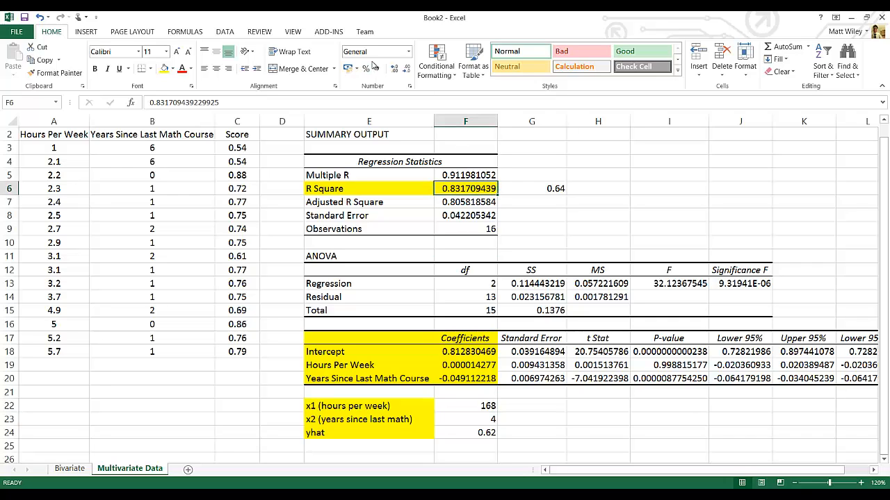
{"action": "left_click", "coordinate": [406, 69]}
{"action": "left_click", "coordinate": [405, 70]}
{"action": "left_click", "coordinate": [406, 70]}
{"action": "left_click", "coordinate": [406, 69]}
{"action": "left_click", "coordinate": [406, 70]}
{"action": "left_click", "coordinate": [406, 69]}
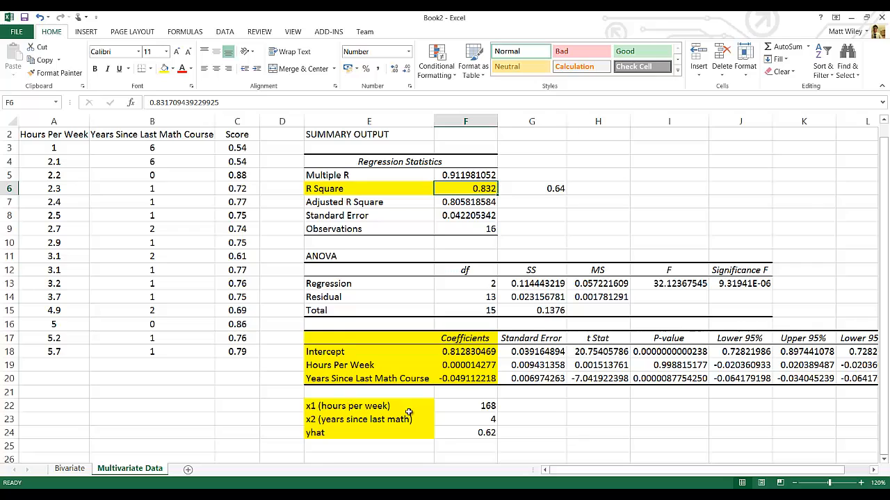
- Set the years since last math course in F23 to 0
{"action": "left_click", "coordinate": [470, 405]}
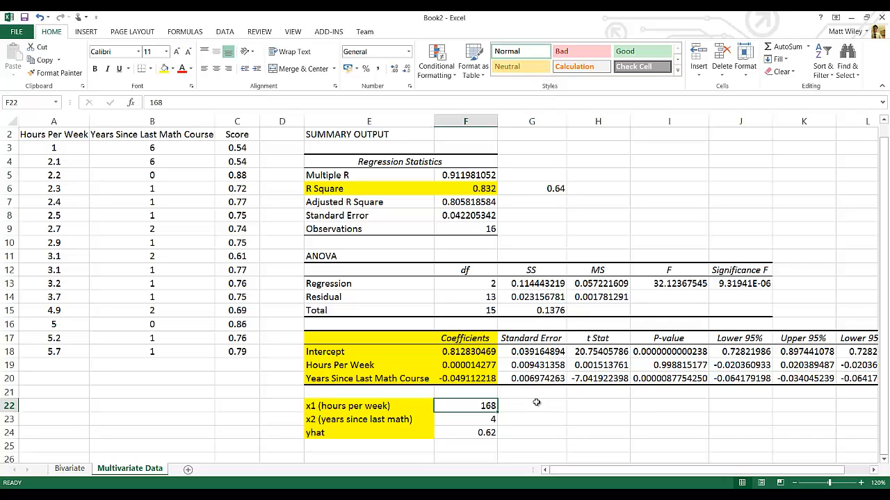
{"action": "key", "text": "Return"}
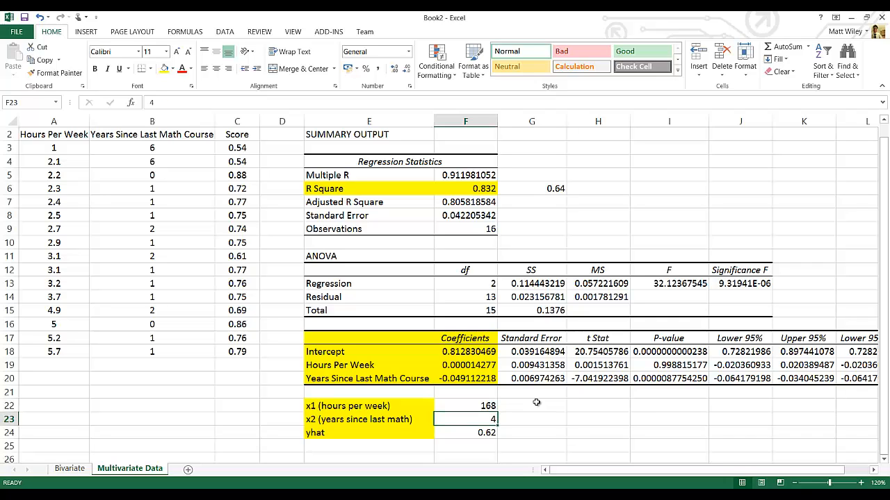
{"action": "type", "text": "0"}
{"action": "key", "text": "Return"}
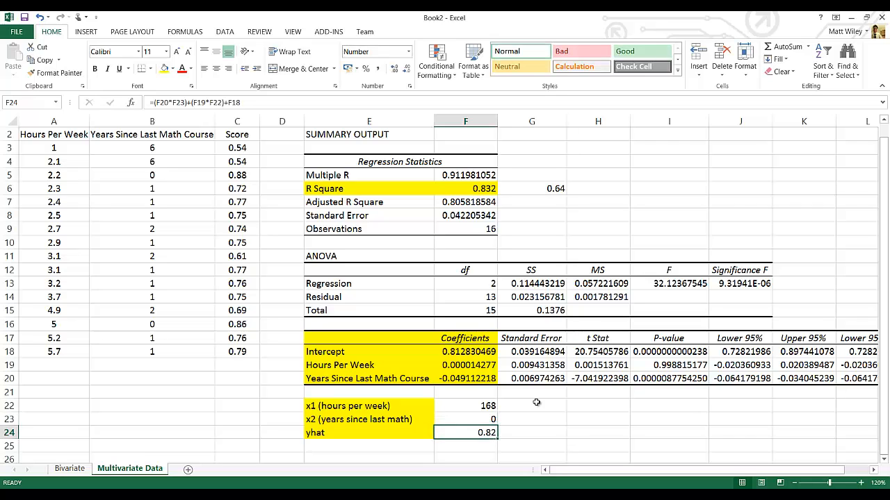
- Set hours per week in F22 to 30 to test the prediction
{"action": "key", "text": "Up"}
{"action": "key", "text": "Up"}
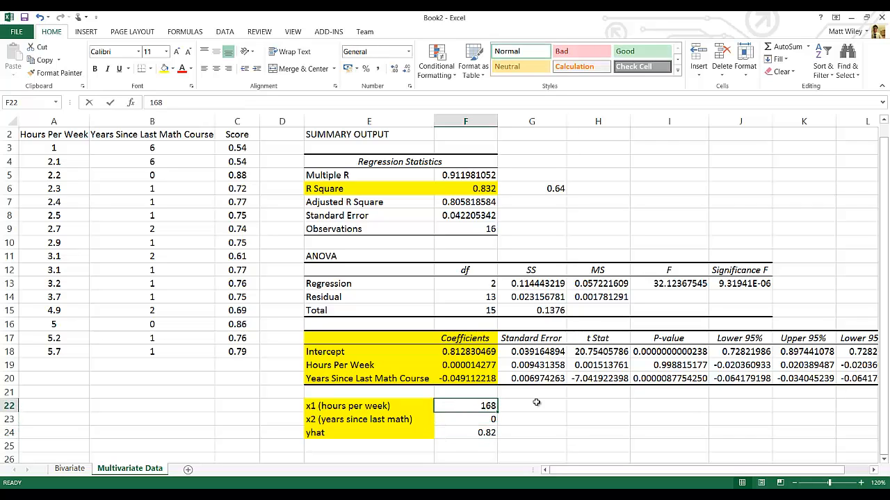
{"action": "type", "text": "30"}
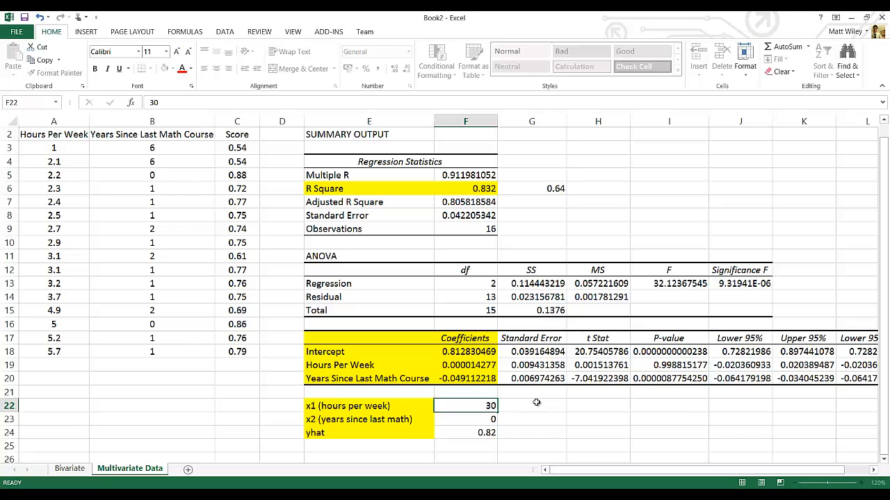
{"action": "key", "text": "Return"}
{"action": "key", "text": "Up"}
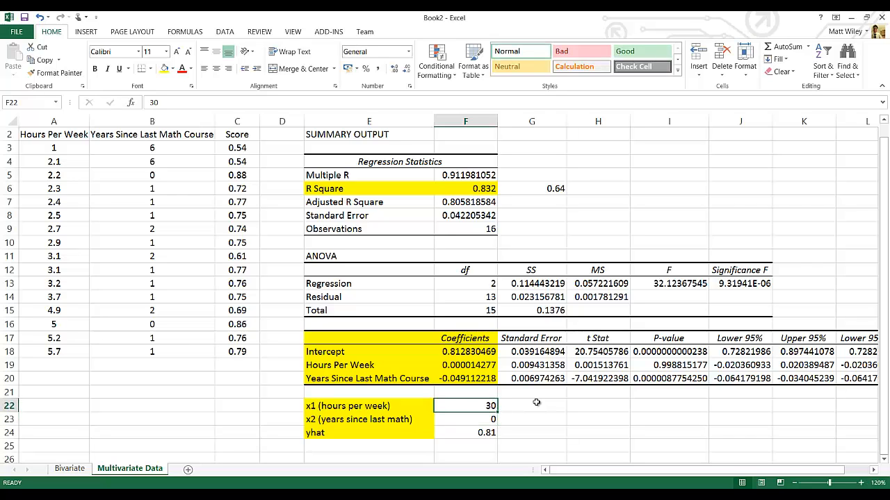
- Set both hours per week in F22 and years since last math in F23 to 4
{"action": "type", "text": "4"}
{"action": "key", "text": "Return"}
{"action": "key", "text": "Up"}
{"action": "key", "text": "Down"}
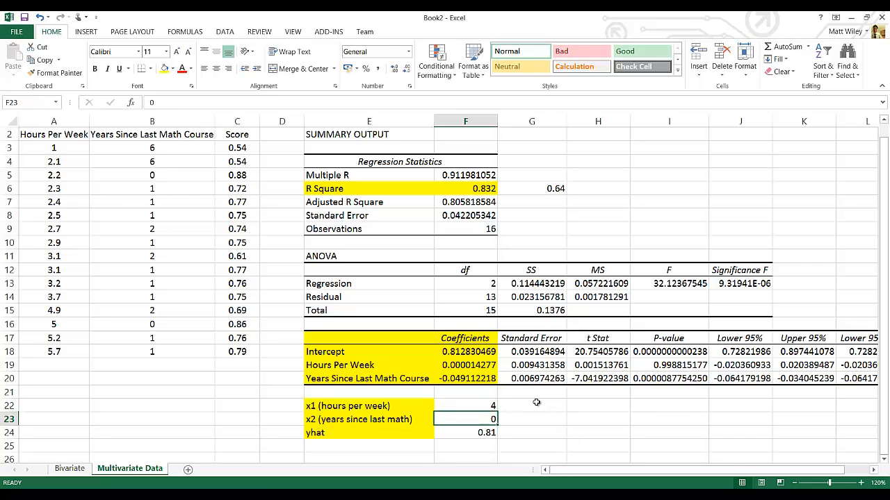
{"action": "type", "text": "4"}
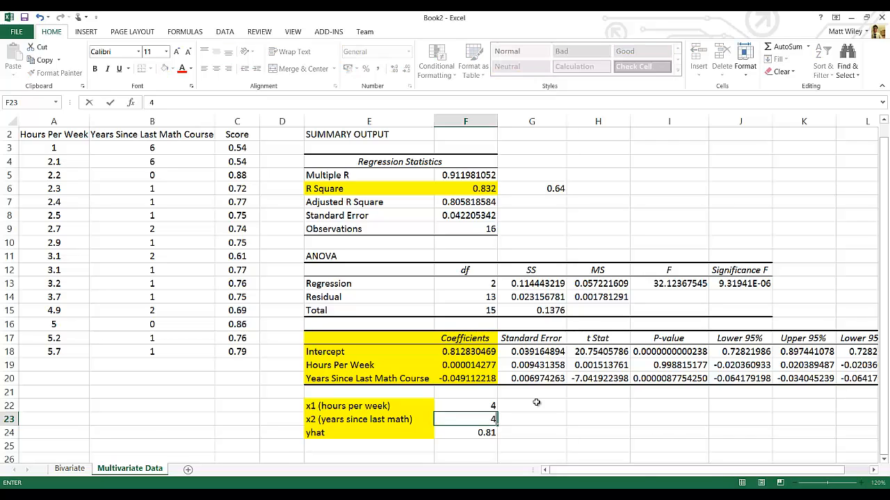
{"action": "key", "text": "Return"}
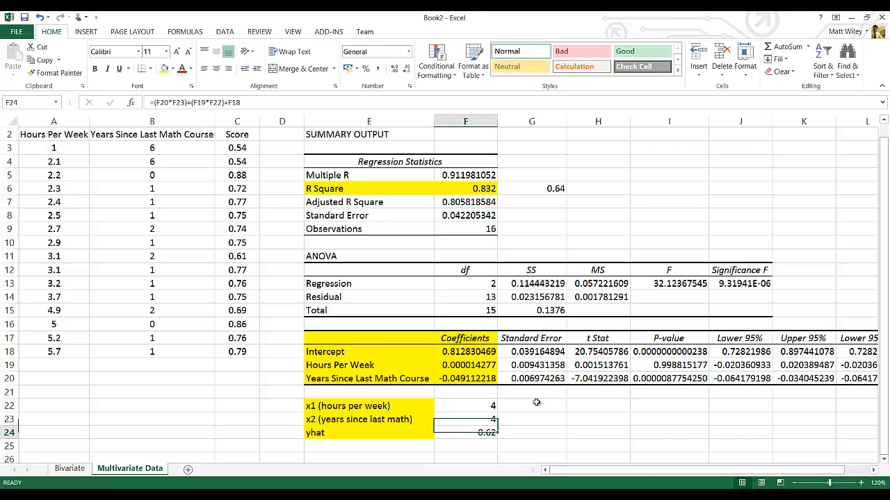
{"action": "key", "text": "Up"}
{"action": "key", "text": "Up"}
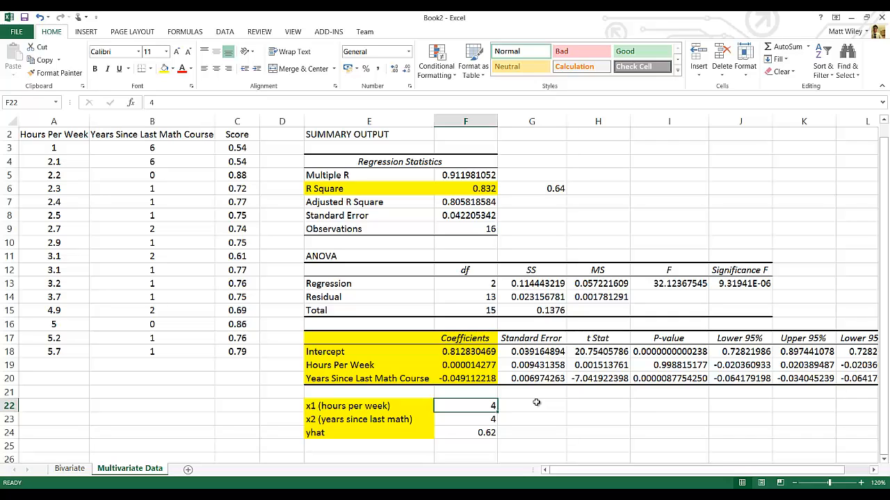
{"action": "key", "text": "Left"}
{"action": "key", "text": "Left"}
{"action": "key", "text": "Left"}
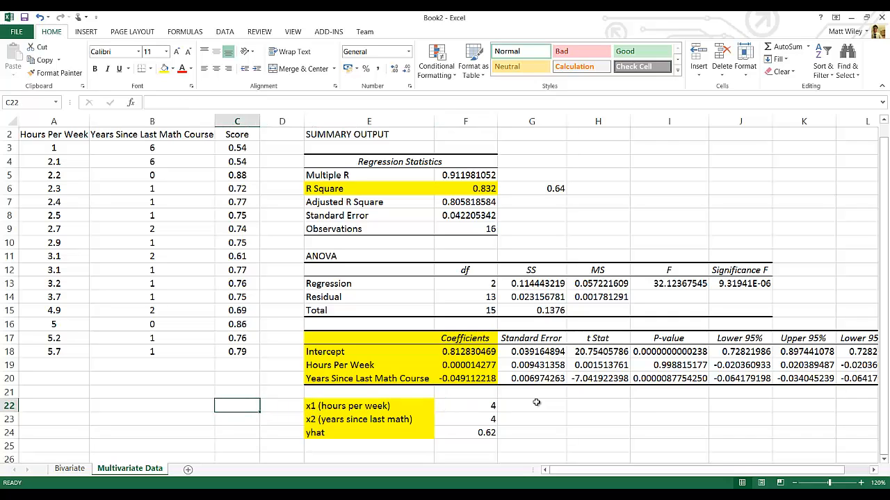
{"action": "key", "text": "Left"}
{"action": "key", "text": "Up"}
{"action": "key", "text": "Right"}
{"action": "key", "text": "Right"}
{"action": "key", "text": "Right"}
{"action": "key", "text": "Right"}
{"action": "key", "text": "Right"}
{"action": "key", "text": "Left"}
{"action": "key", "text": "Down"}
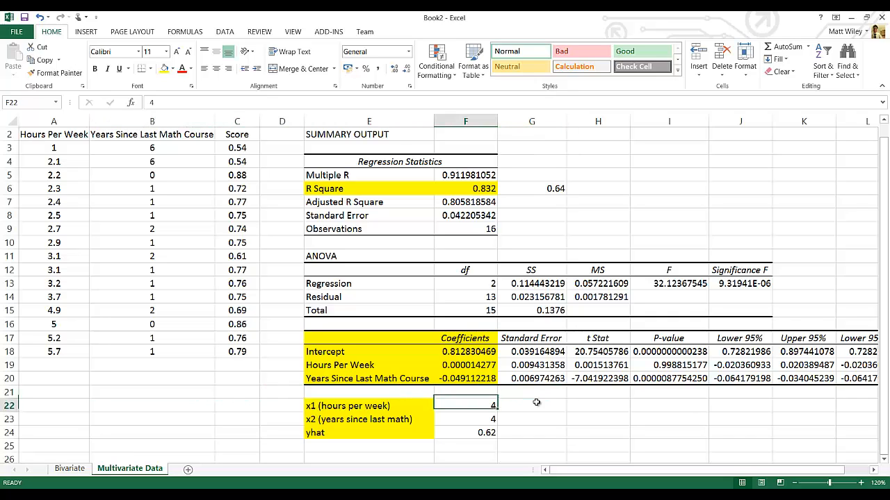
- Set hours per week in F22 to 60 and check the predicted score in F24
{"action": "type", "text": "169"}
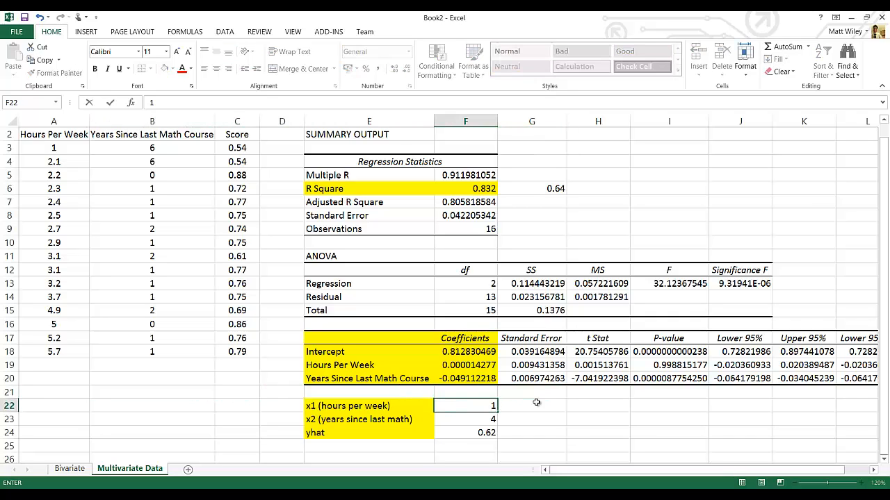
{"action": "key", "text": "BackSpace"}
{"action": "key", "text": "BackSpace"}
{"action": "key", "text": "BackSpace"}
{"action": "type", "text": "60"}
{"action": "key", "text": "Return"}
{"action": "key", "text": "Return"}
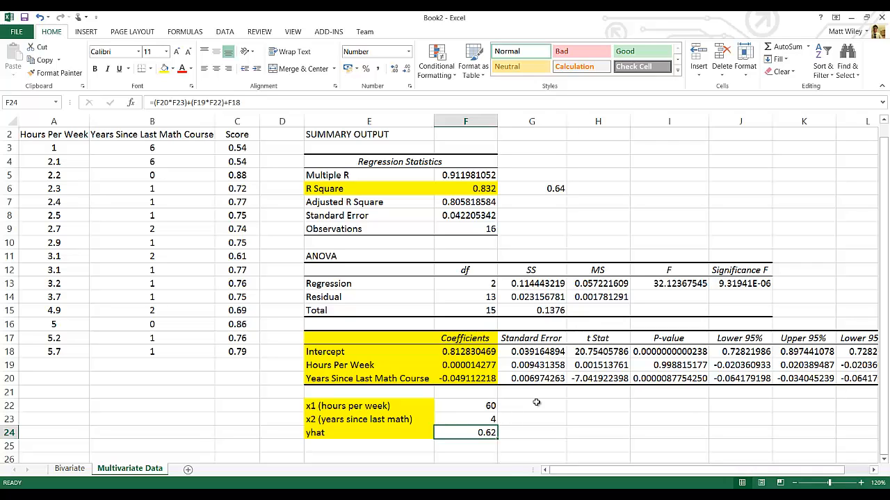
- Clear the hours per week value in F22 and set years since last math in F23 to 1
{"action": "left_click", "coordinate": [385, 406]}
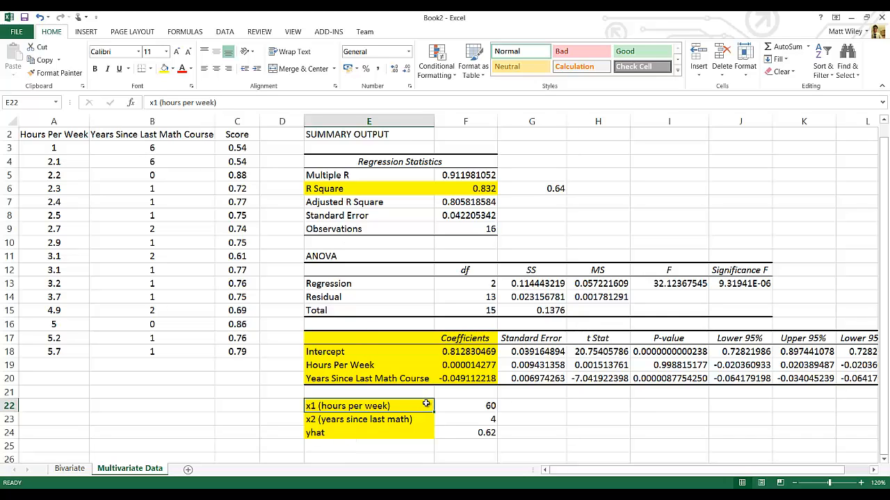
{"action": "key", "text": "Right"}
{"action": "key", "text": "Delete"}
{"action": "key", "text": "Down"}
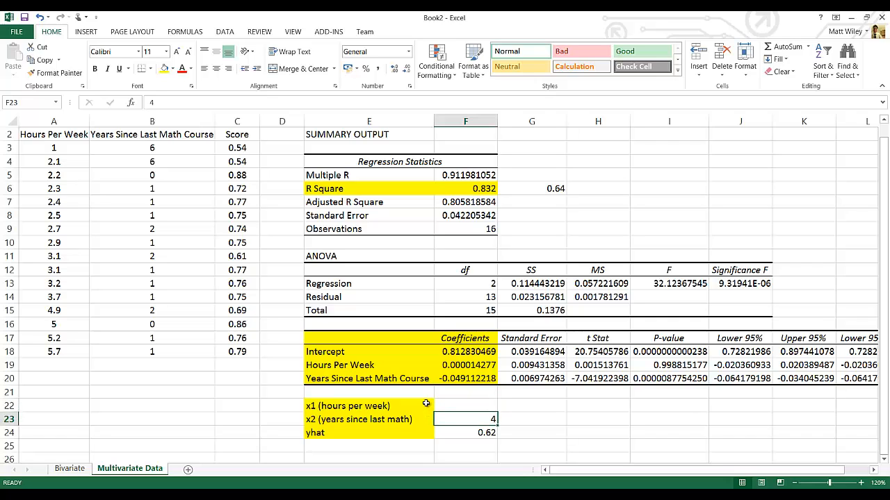
{"action": "type", "text": "1"}
{"action": "key", "text": "Return"}
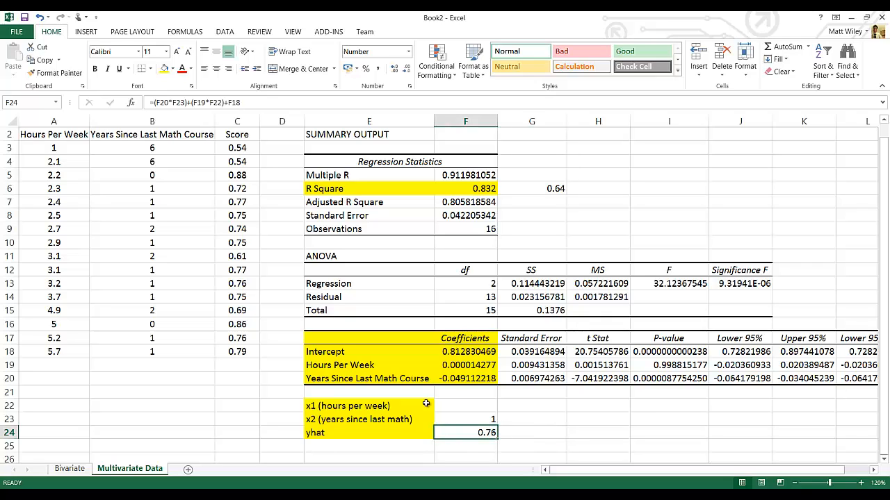
- Test the predicted score with years since last math in F23 at 2, and finally set it to 3
{"action": "key", "text": "Up"}
{"action": "type", "text": "2"}
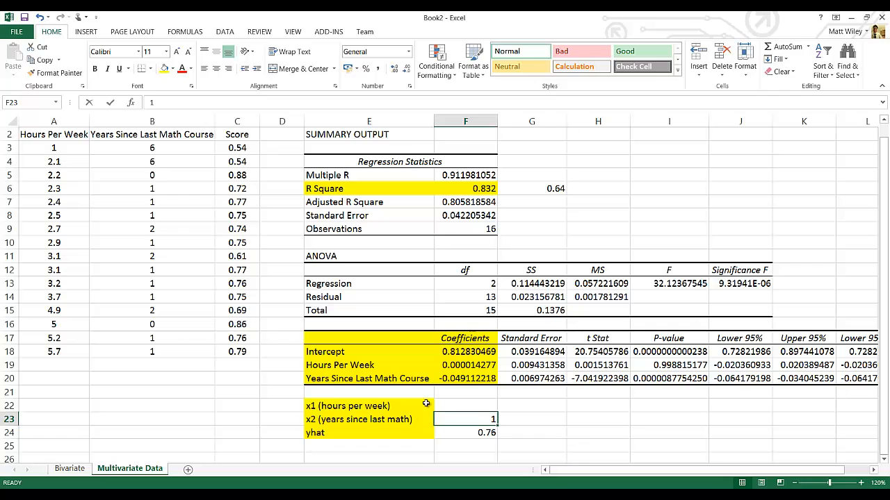
{"action": "key", "text": "Tab"}
{"action": "key", "text": "Left"}
{"action": "type", "text": "3"}
{"action": "key", "text": "Tab"}
{"action": "key", "text": "Left"}
{"action": "key", "text": "Down"}
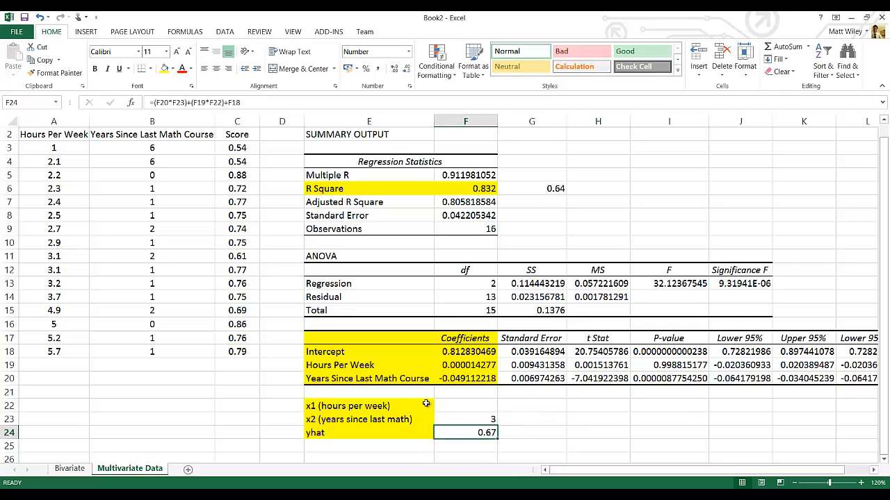
{"action": "key", "text": "Up"}
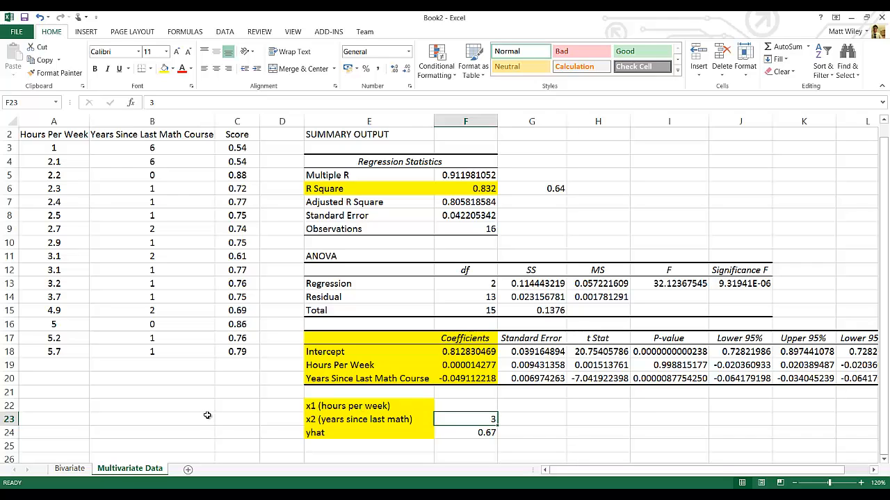
- Compare the R Square on the Bivariate sheet with the R Square in F6 on the Multivariate Data sheet
{"action": "left_click", "coordinate": [67, 470]}
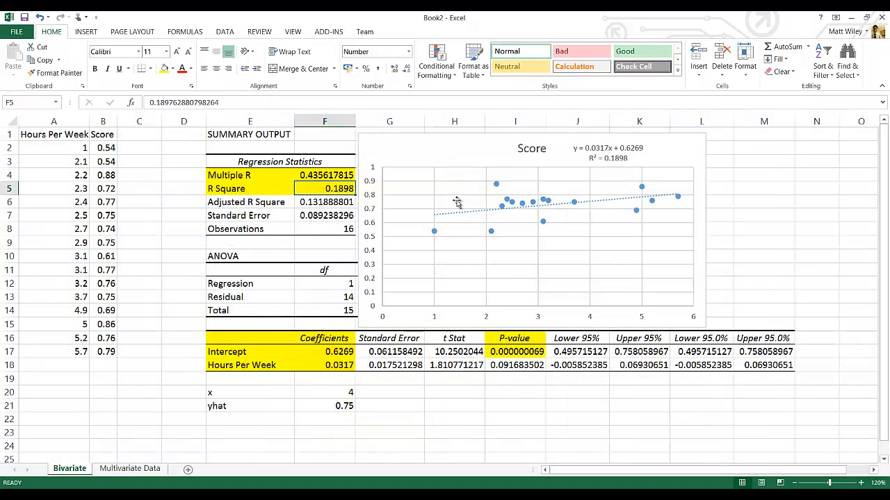
{"action": "left_click", "coordinate": [158, 469]}
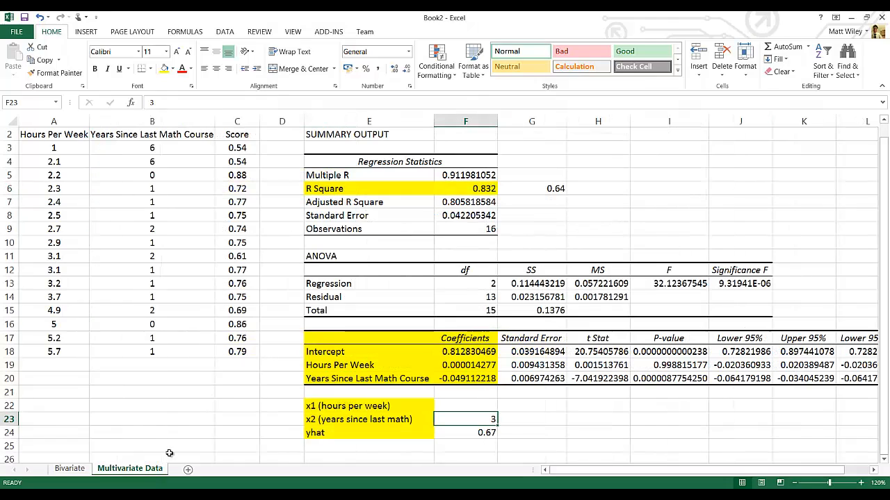
{"action": "left_click", "coordinate": [478, 189]}
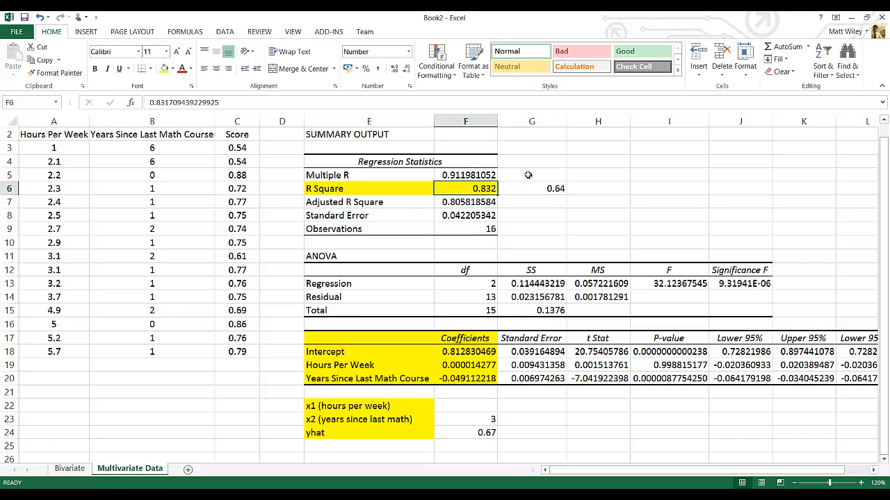
{"action": "key", "text": "Right"}
{"action": "key", "text": "Left"}
- Examine the multivariate regression's P-values in I18:I20 for the intercept, hours per week and years since last math course
{"action": "left_click", "coordinate": [665, 351]}
{"action": "key", "text": "Down"}
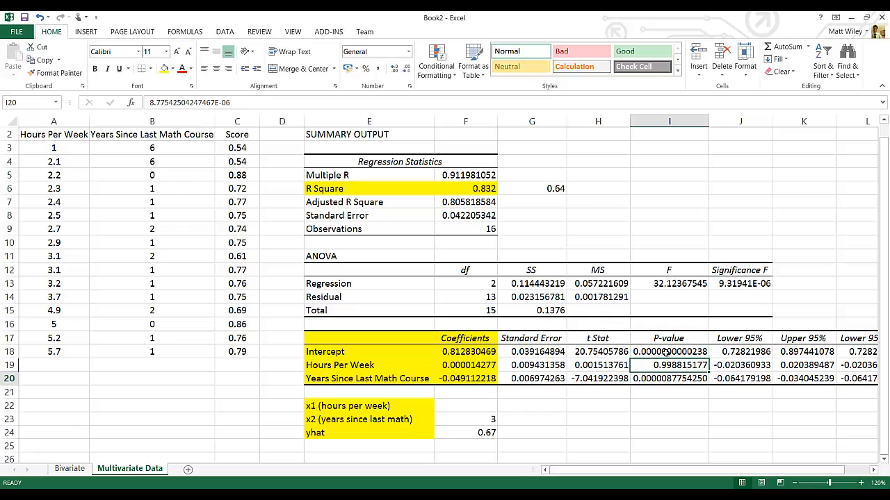
{"action": "key", "text": "Down"}
{"action": "key", "text": "Up"}
{"action": "key", "text": "Up"}
{"action": "key", "text": "Up"}
{"action": "key", "text": "Down"}
{"action": "key", "text": "Down"}
{"action": "key", "text": "Down"}
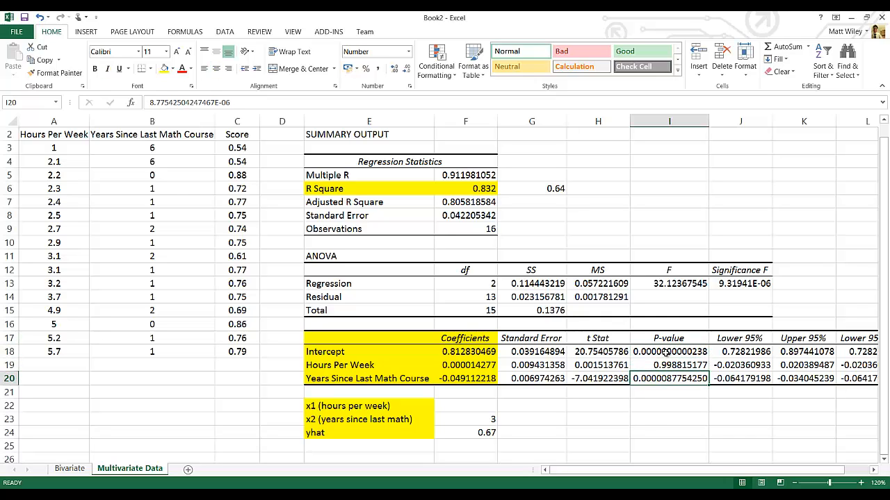
{"action": "key", "text": "Up"}
{"action": "key", "text": "Up"}
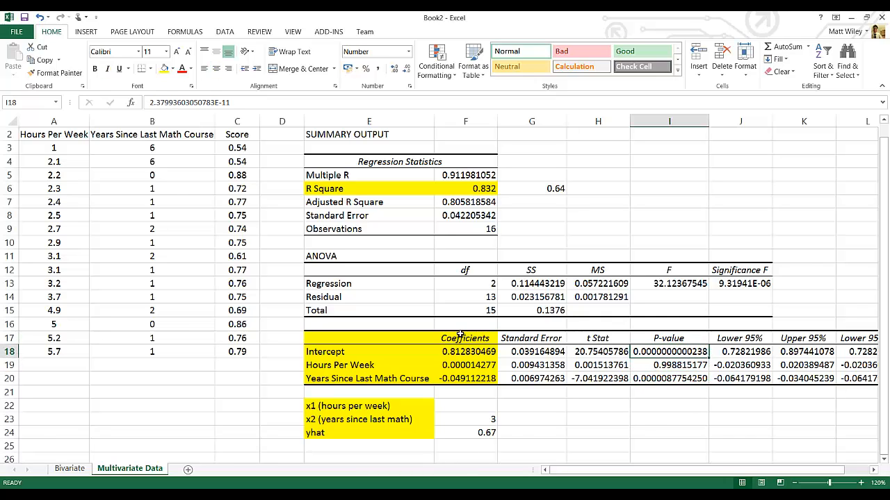